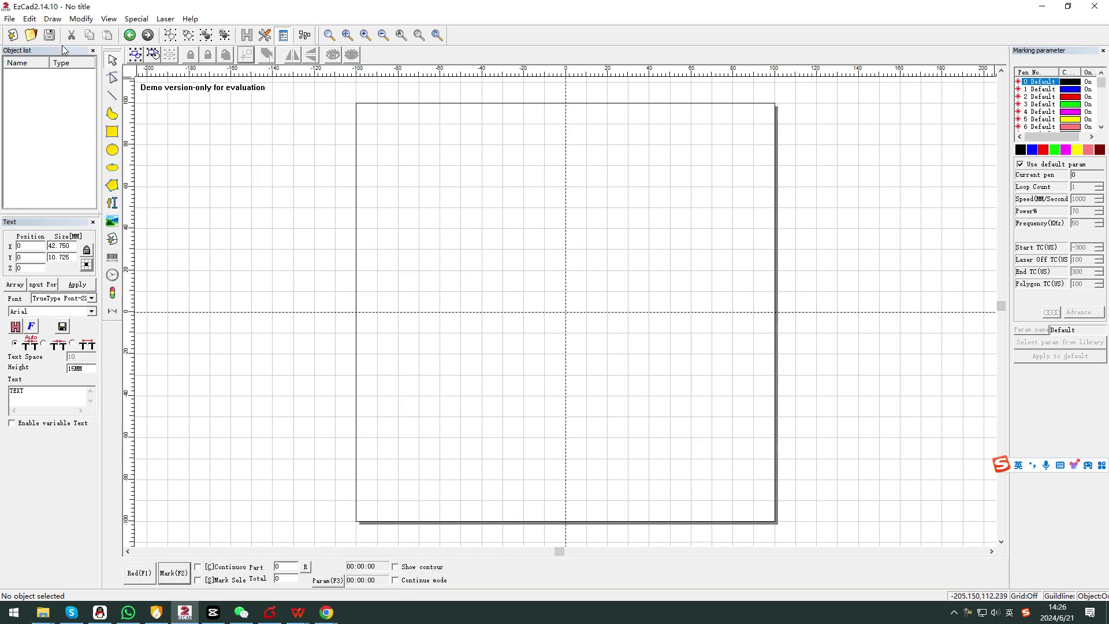
- Add a default 'TEXT' object at the centre of the canvas with the Text tool
{"action": "left_click", "coordinate": [52, 19]}
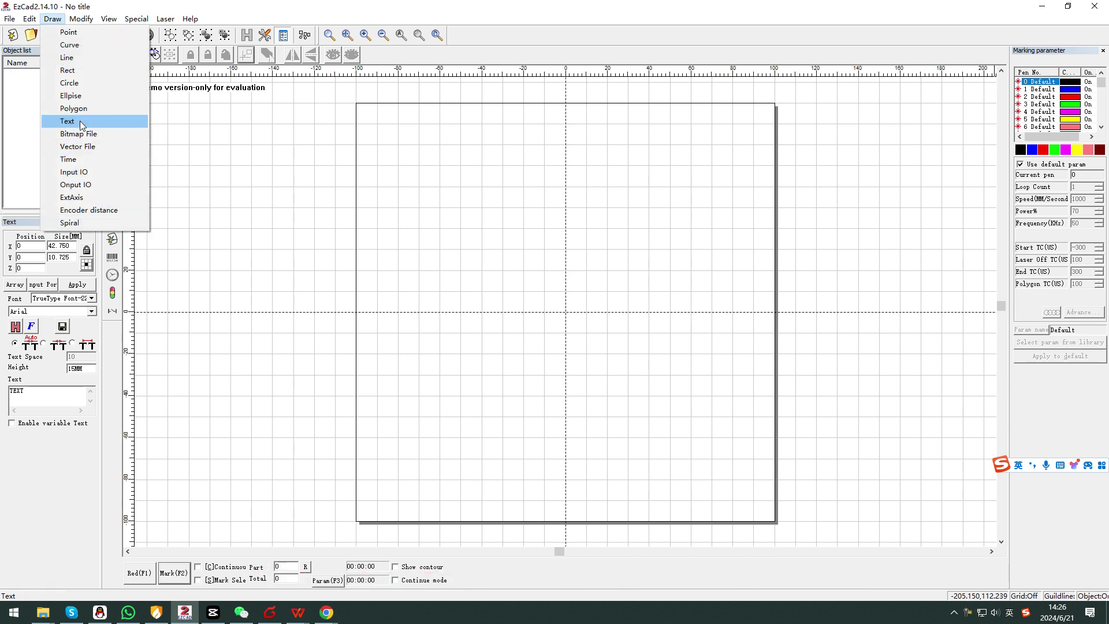
{"action": "left_click", "coordinate": [203, 173]}
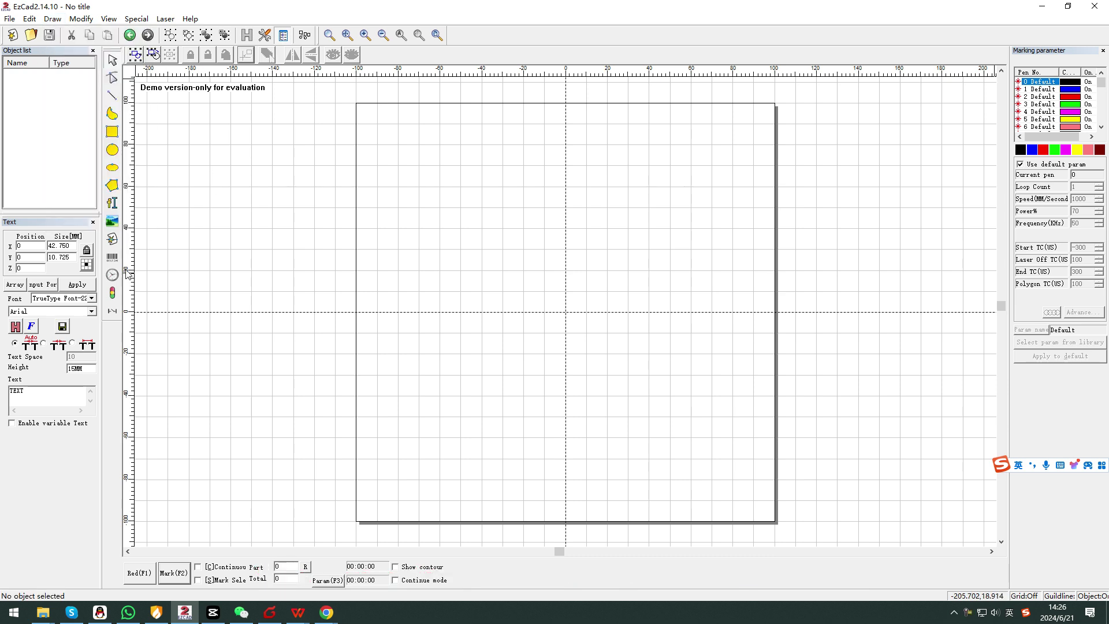
{"action": "left_click", "coordinate": [112, 204]}
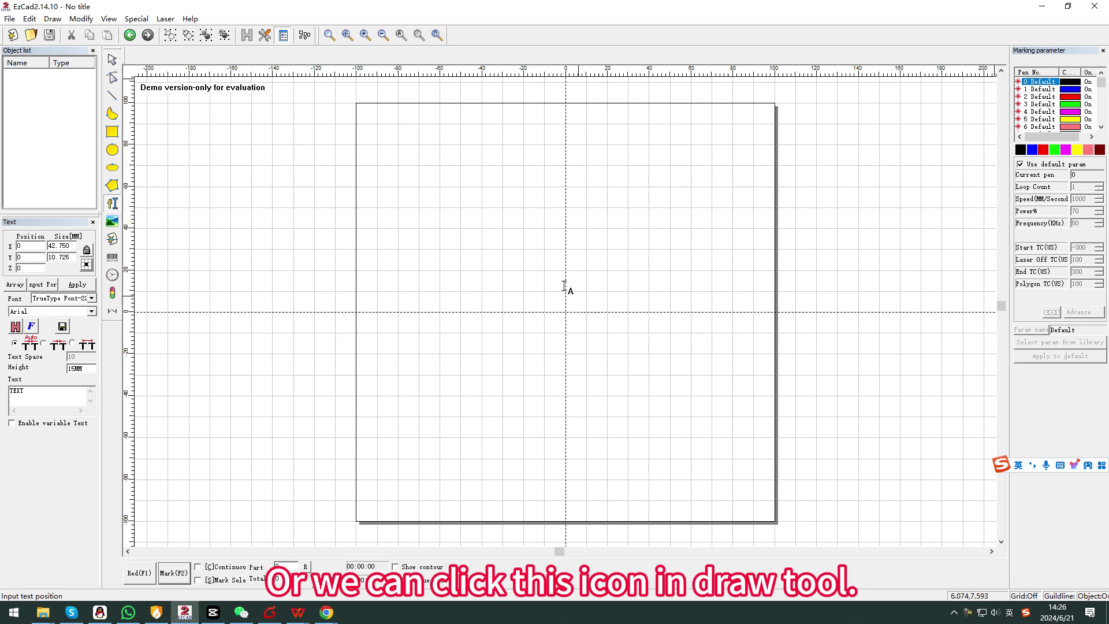
{"action": "left_click", "coordinate": [551, 268]}
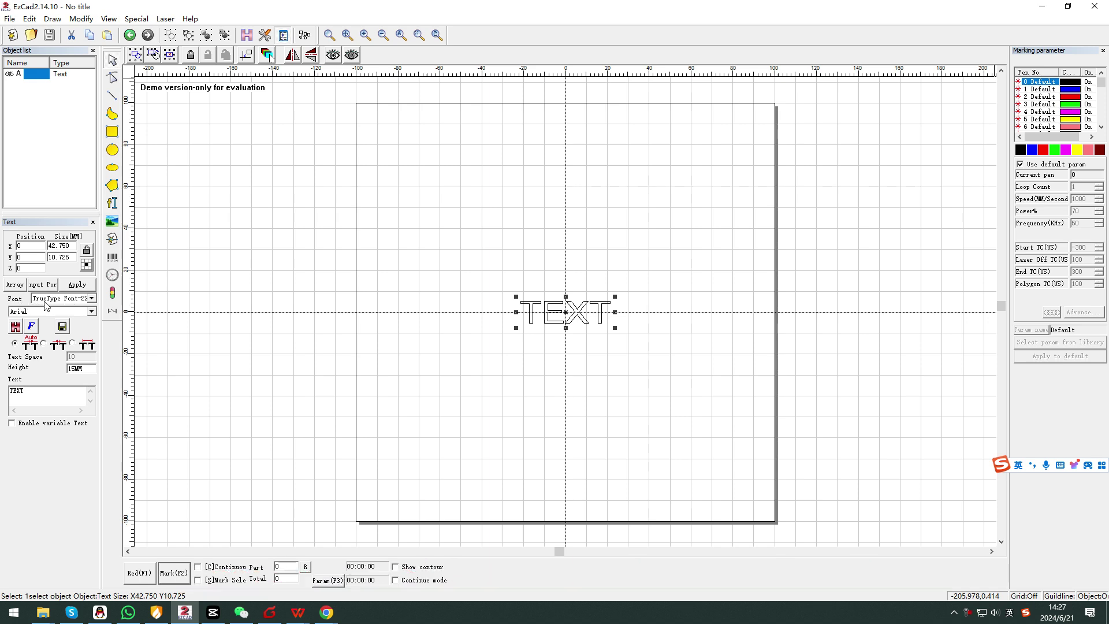
{"action": "left_click", "coordinate": [92, 300]}
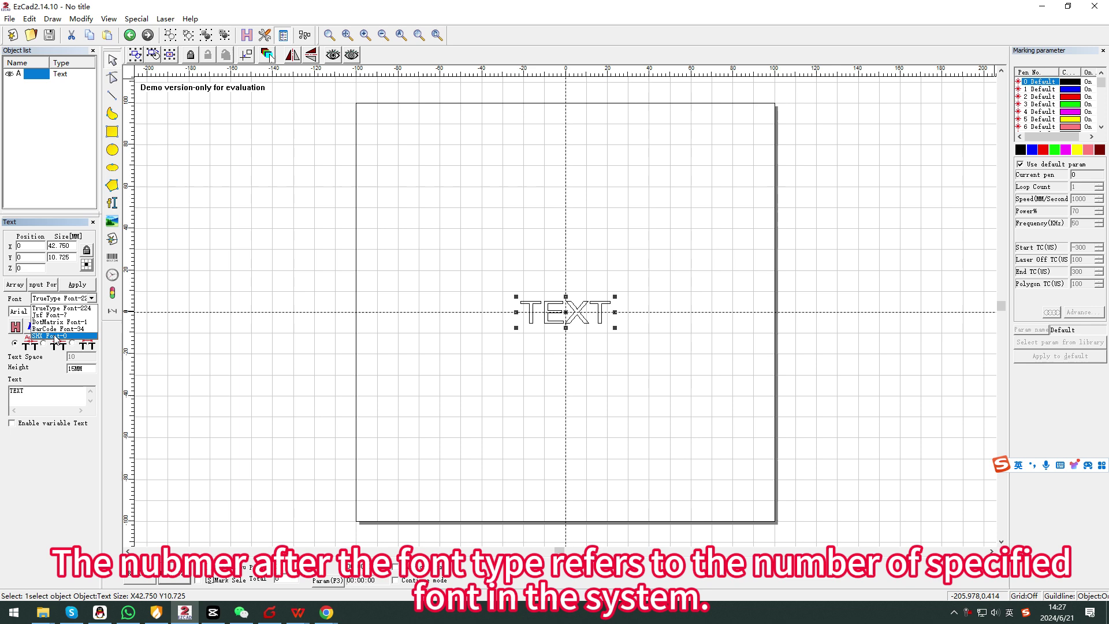
{"action": "left_click", "coordinate": [74, 316]}
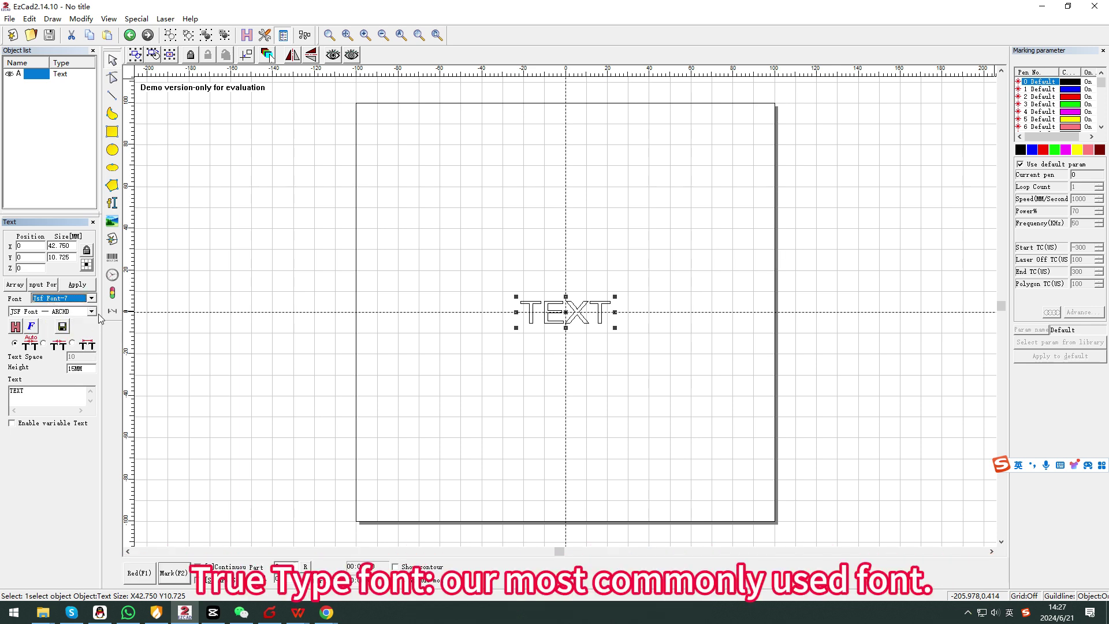
{"action": "left_click", "coordinate": [91, 311]}
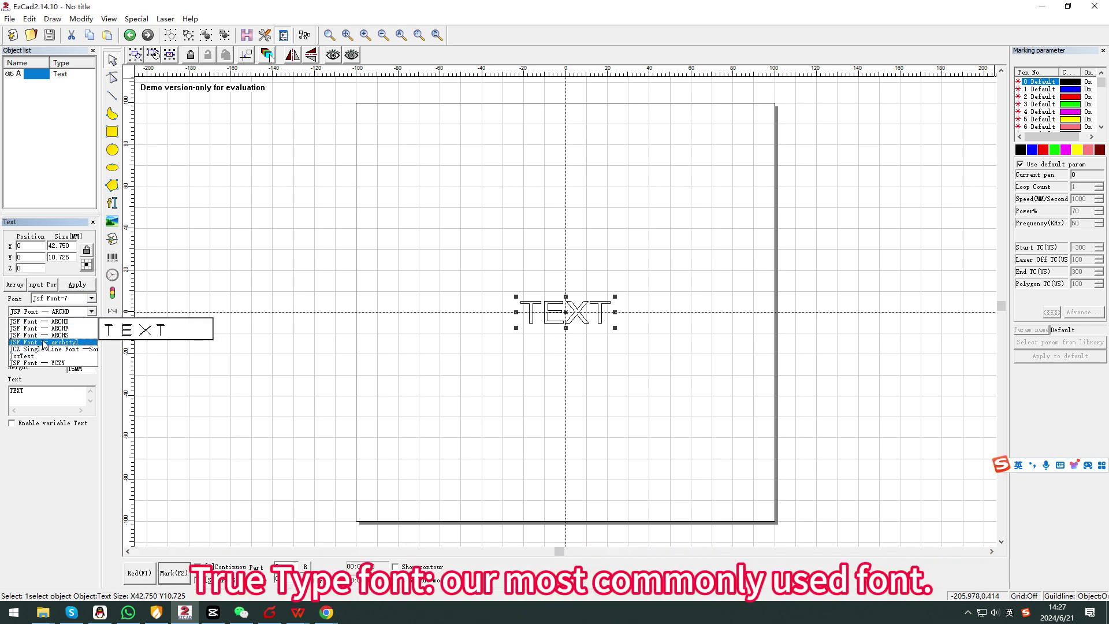
{"action": "left_click", "coordinate": [76, 343]}
{"action": "left_click", "coordinate": [76, 285]}
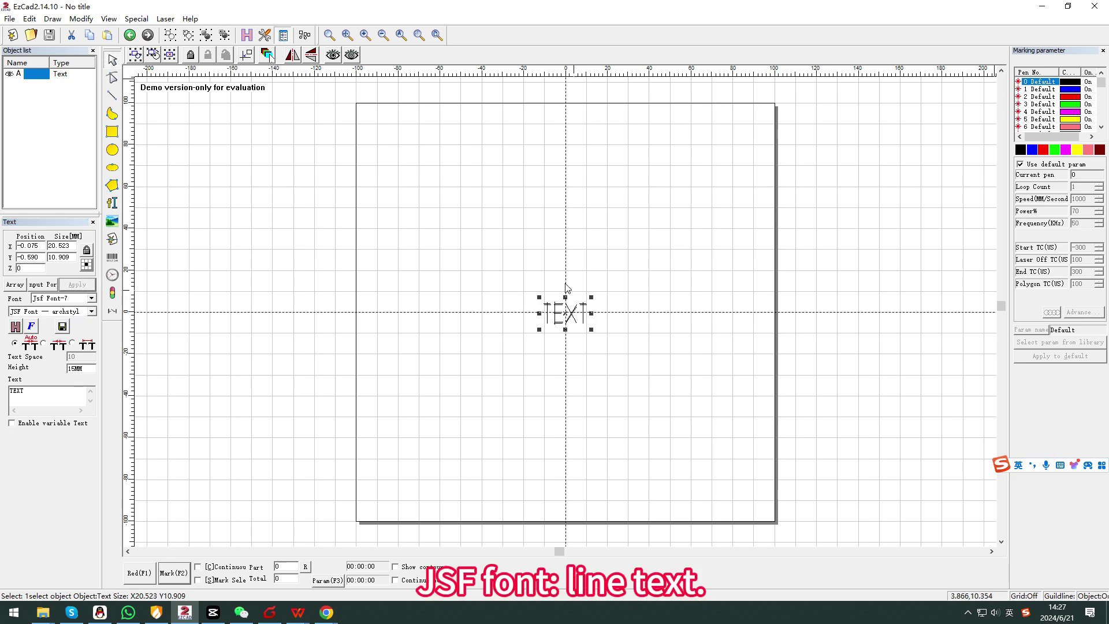
{"action": "left_click", "coordinate": [91, 312]}
{"action": "left_click", "coordinate": [91, 298]}
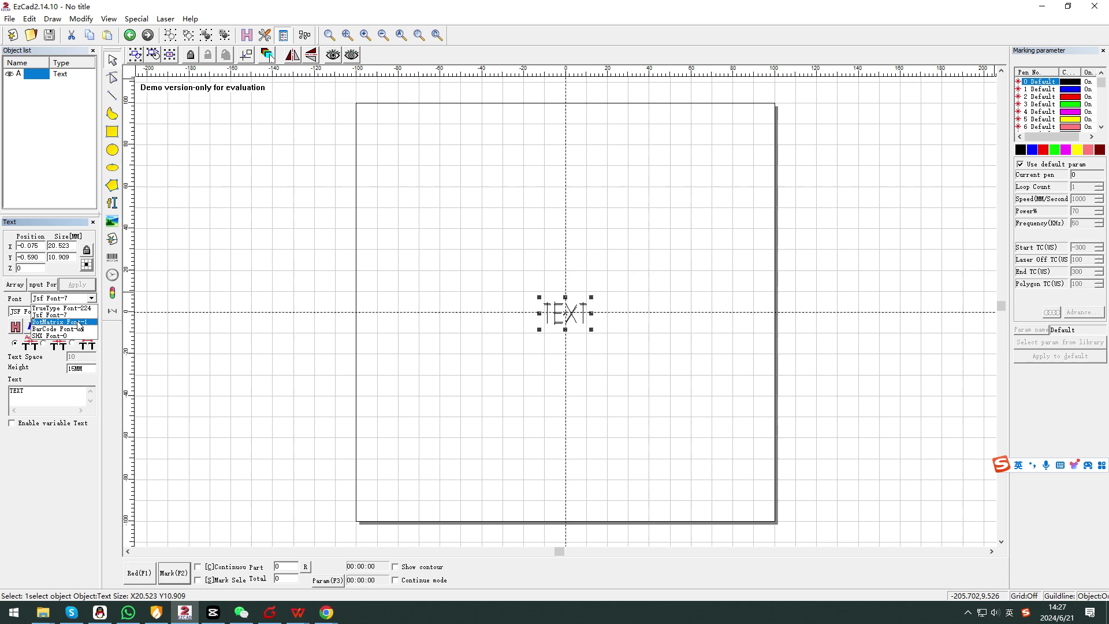
{"action": "left_click", "coordinate": [81, 324]}
{"action": "left_click", "coordinate": [77, 285]}
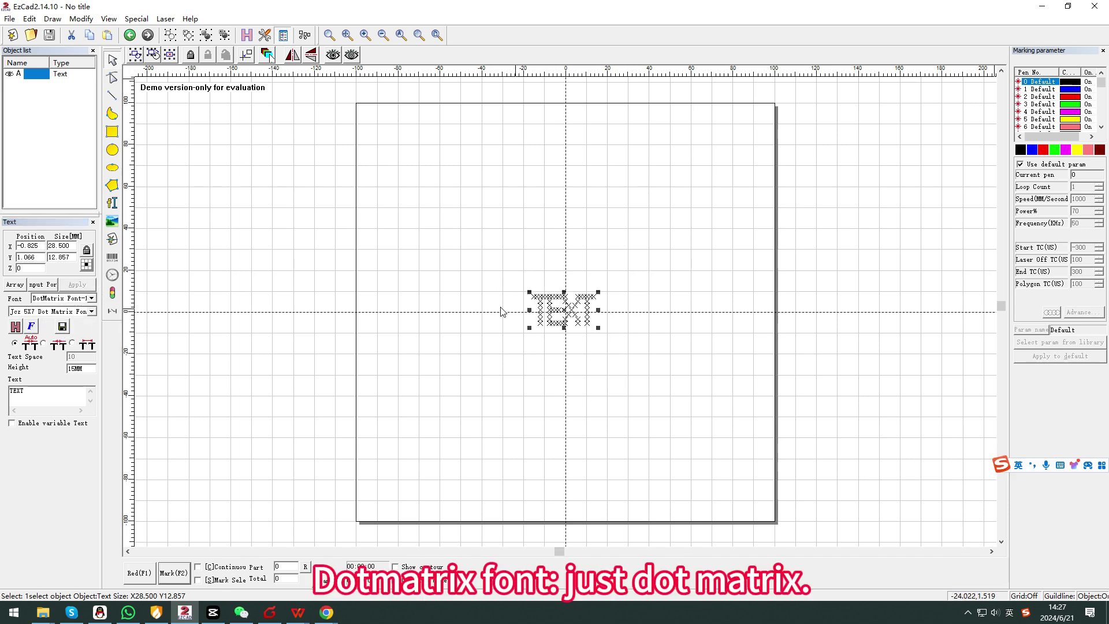
{"action": "left_click", "coordinate": [91, 298]}
{"action": "left_click", "coordinate": [80, 333]}
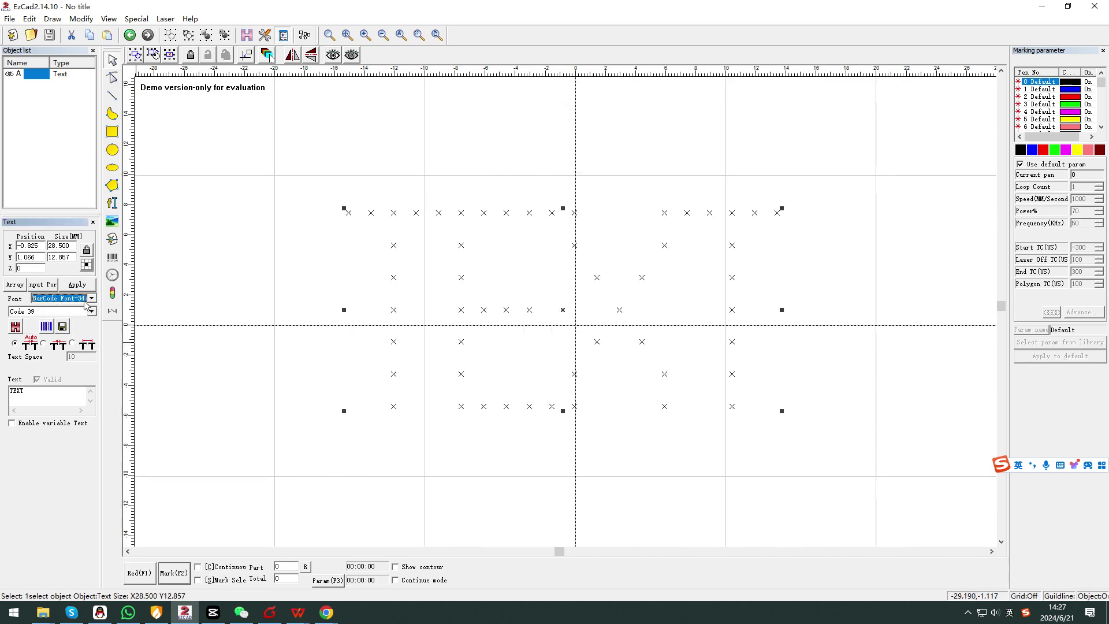
{"action": "left_click", "coordinate": [78, 285]}
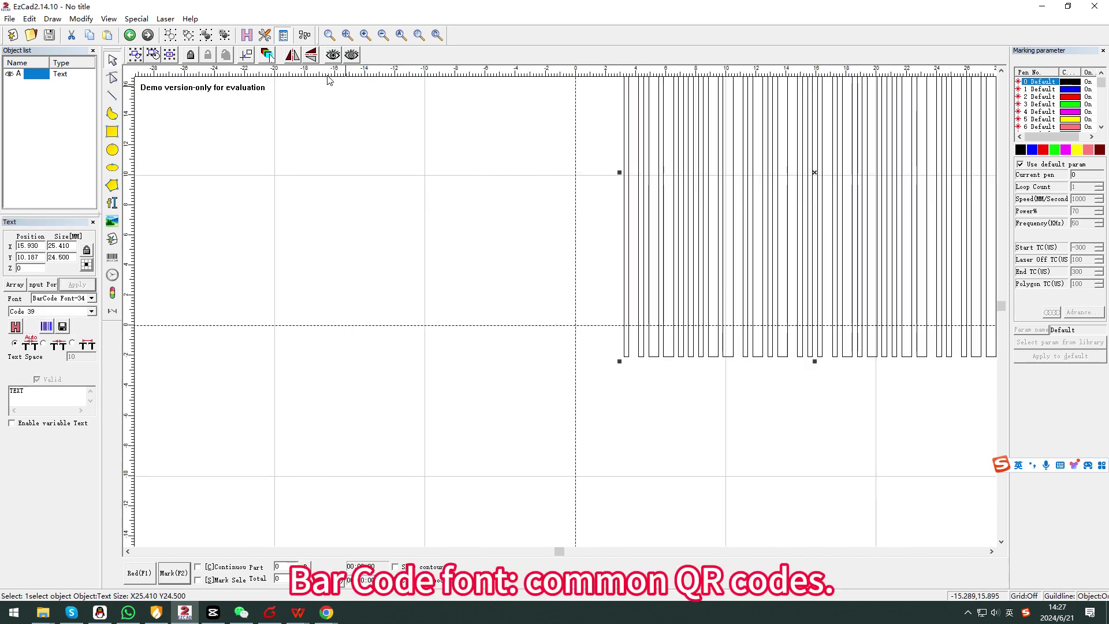
{"action": "left_click", "coordinate": [418, 35]}
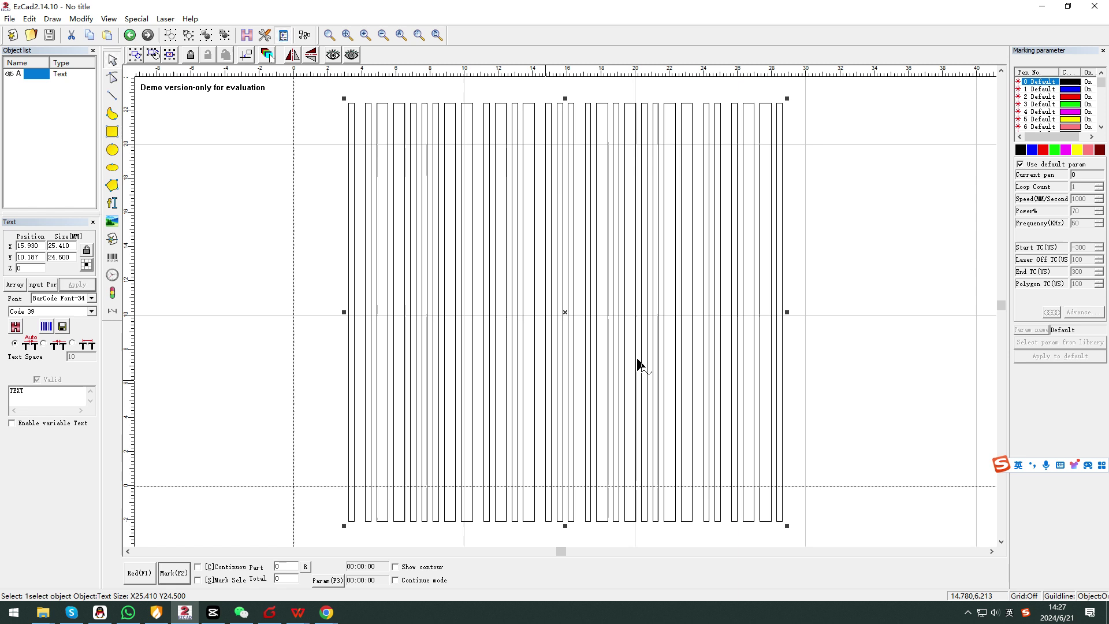
{"action": "left_click", "coordinate": [91, 298]}
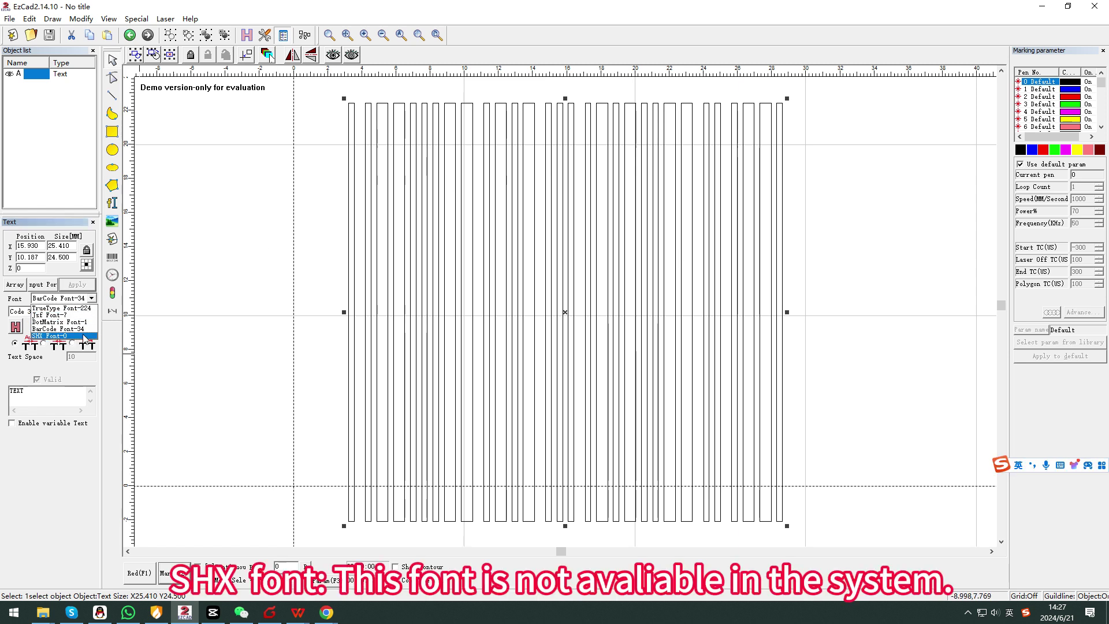
{"action": "left_click", "coordinate": [91, 299]}
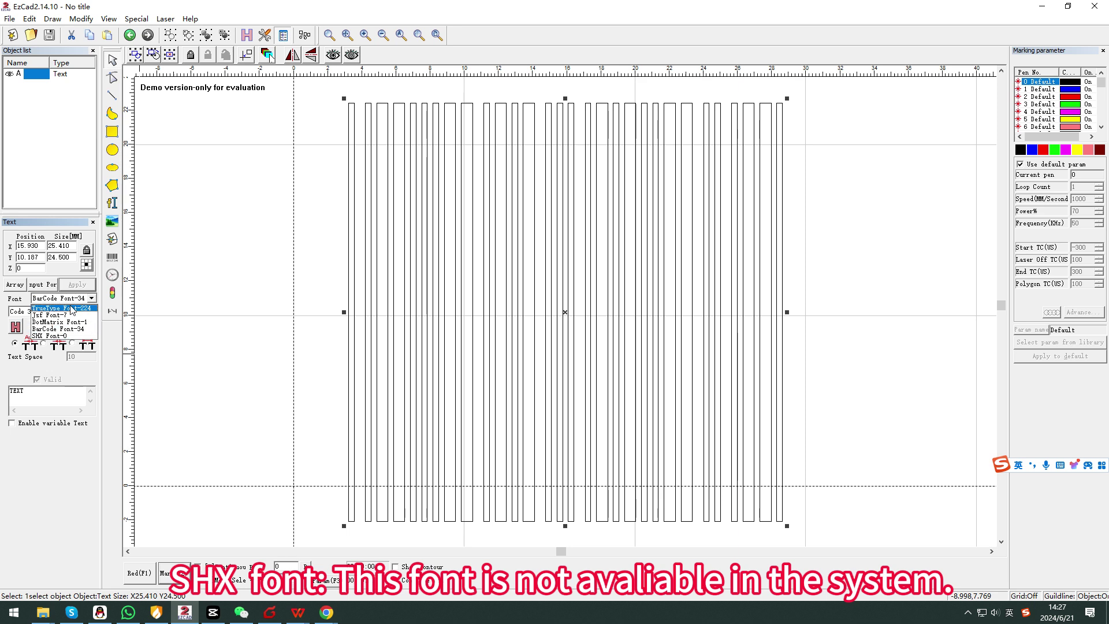
{"action": "left_click", "coordinate": [71, 310]}
{"action": "left_click", "coordinate": [92, 313]}
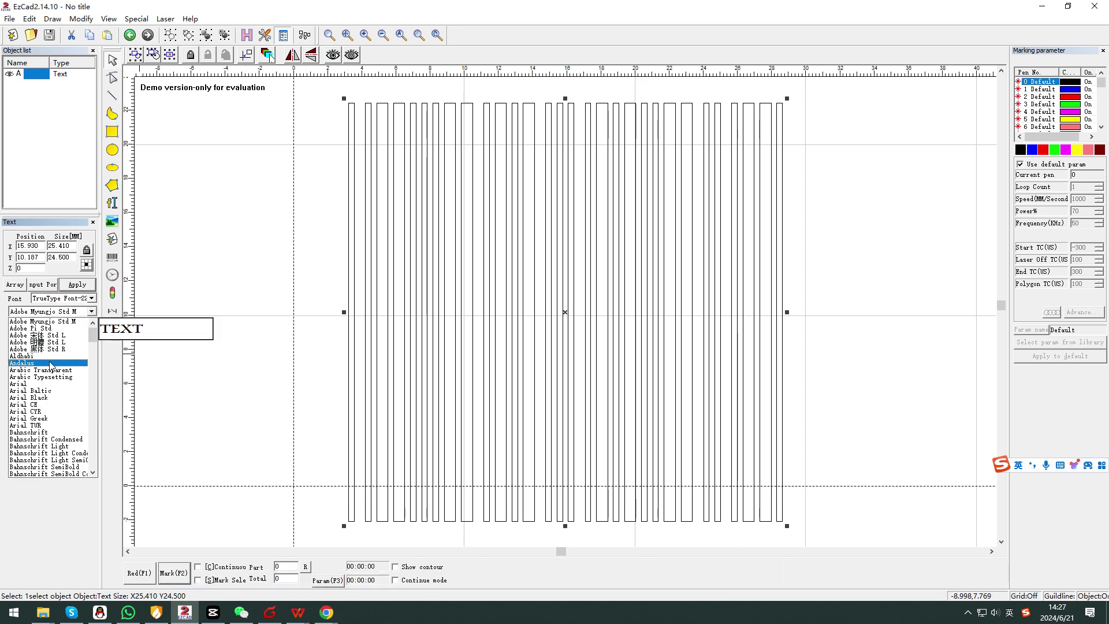
{"action": "left_click", "coordinate": [82, 307]}
{"action": "left_click", "coordinate": [85, 286]}
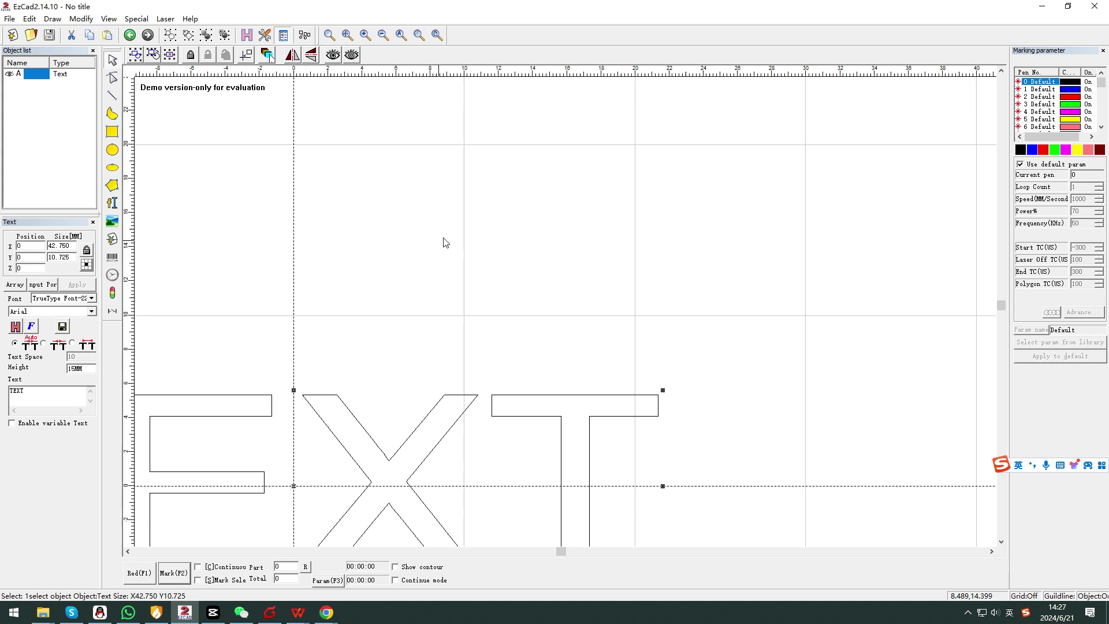
{"action": "left_click", "coordinate": [438, 34]}
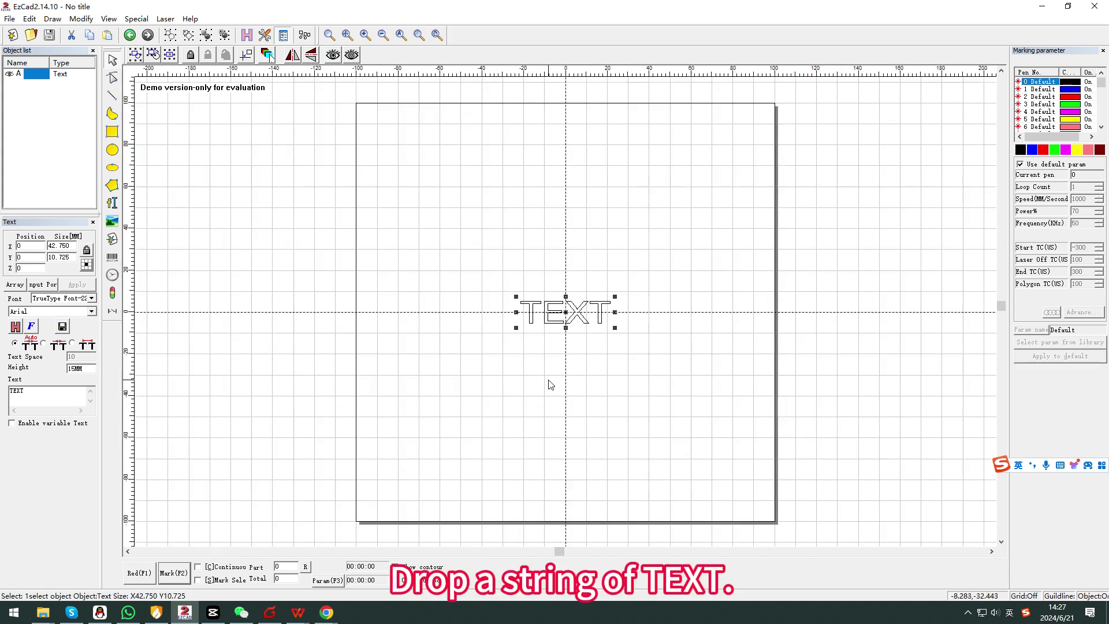
- Keep Arial as the typeface for the TEXT object
{"action": "left_click", "coordinate": [92, 311]}
{"action": "left_click", "coordinate": [82, 322]}
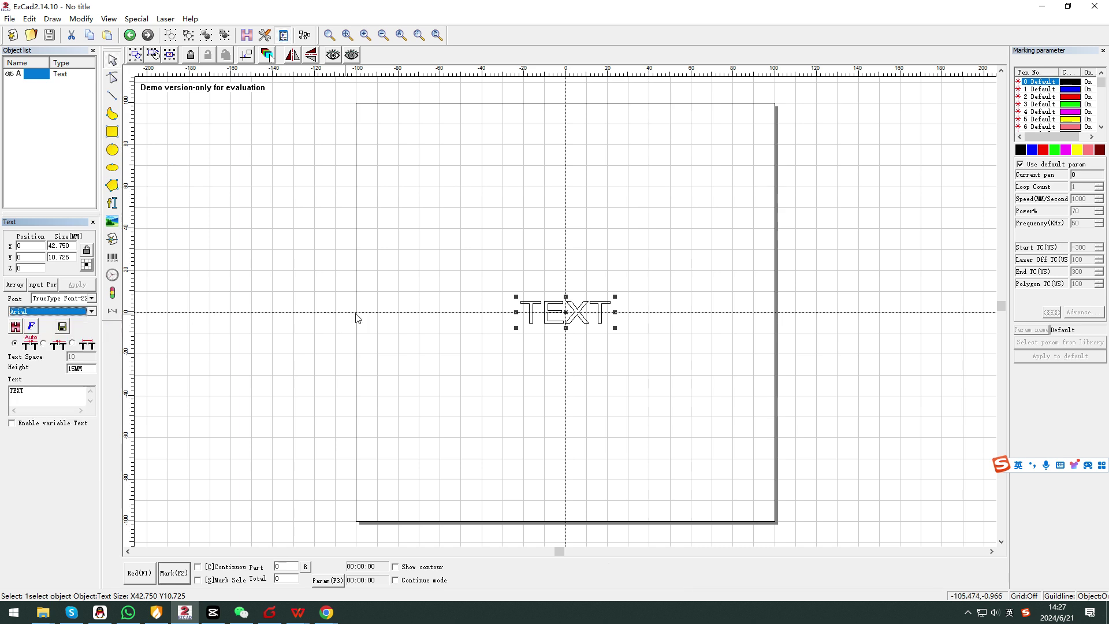
{"action": "left_click", "coordinate": [433, 312]}
- Replace 'TEXT' with the two lines 'STYLECNC' and 'since2003' and apply it
{"action": "left_click_drag", "start_coordinate": [495, 265], "coordinate": [639, 390]}
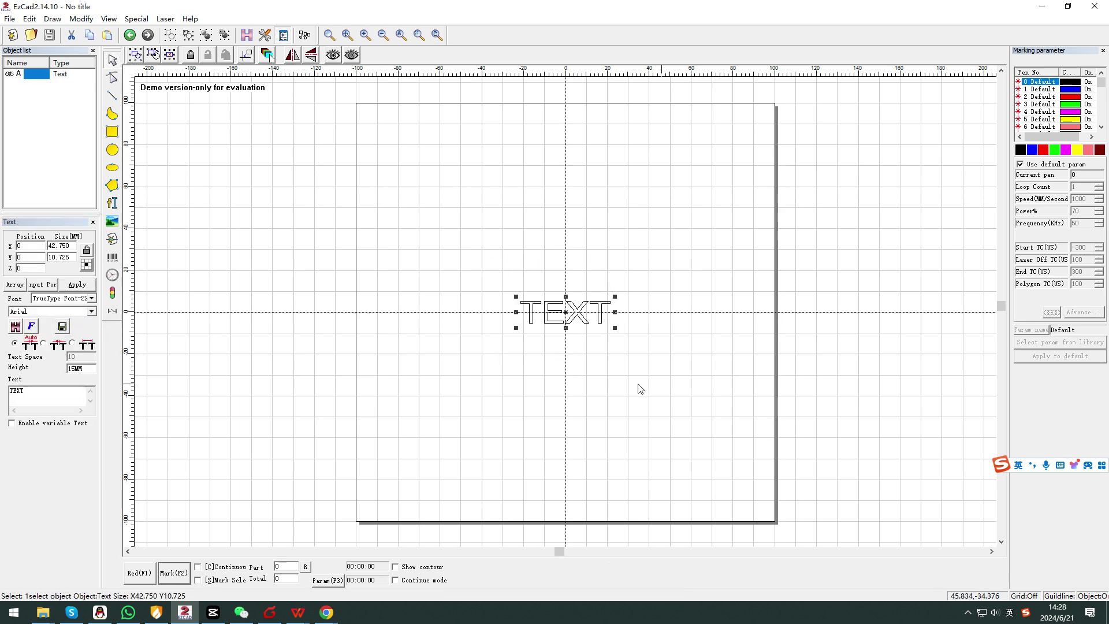
{"action": "left_click_drag", "start_coordinate": [26, 391], "coordinate": [3, 390]}
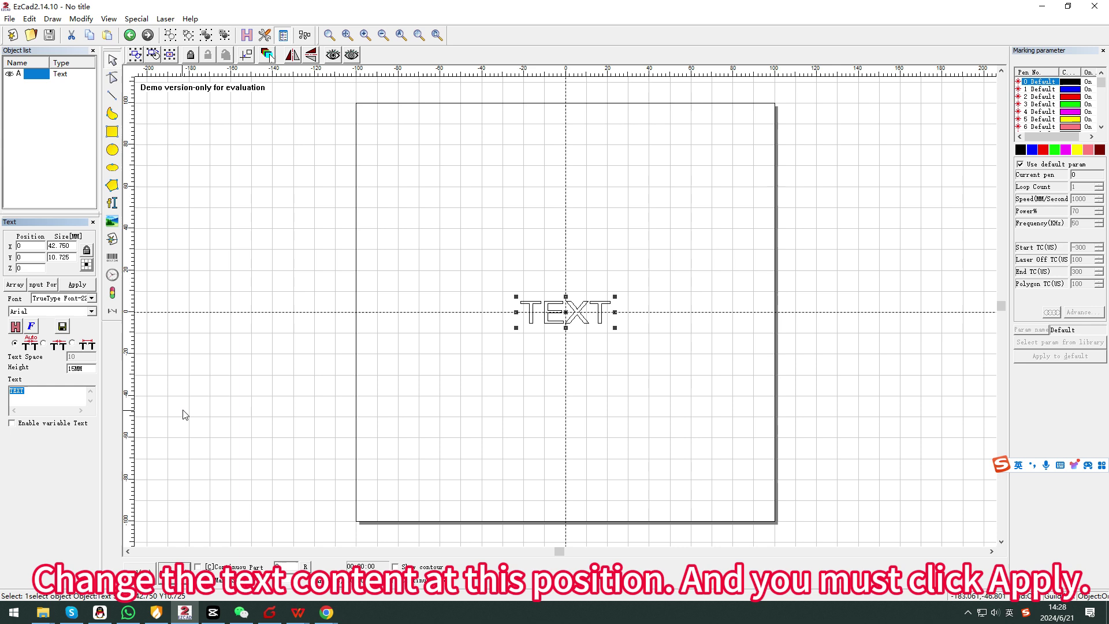
{"action": "type", "text": "STYLECNC"}
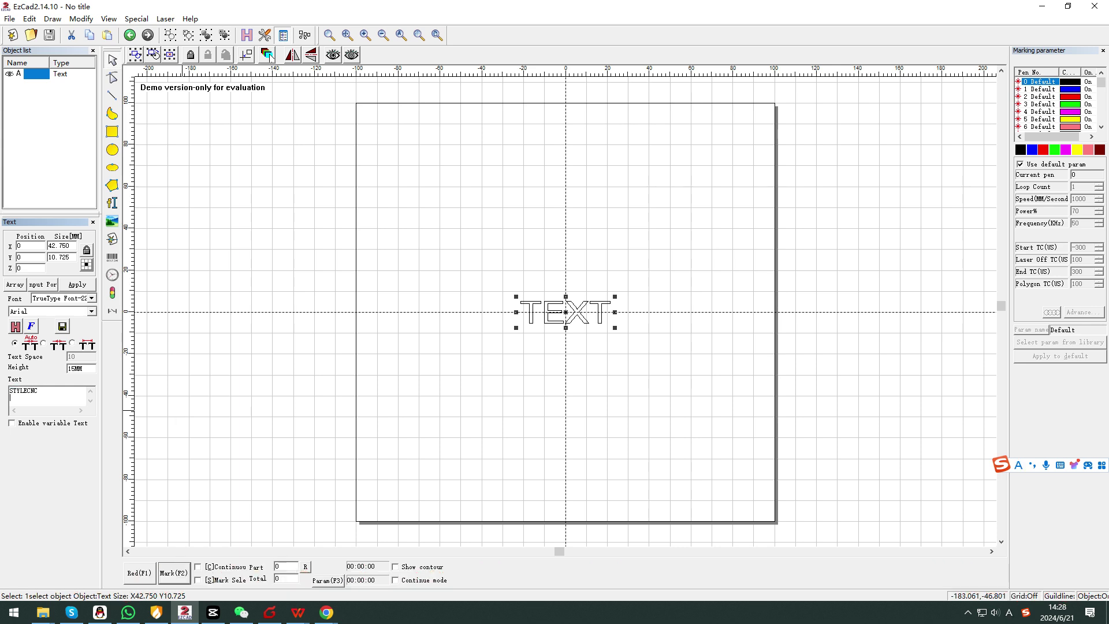
{"action": "key", "text": "Return"}
{"action": "type", "text": "since200"}
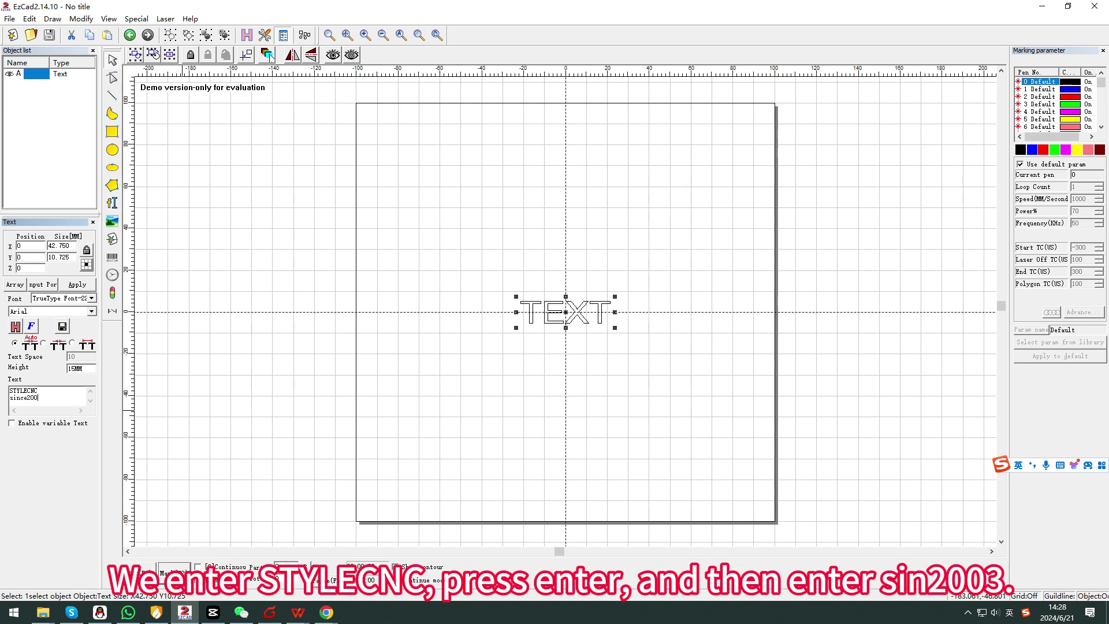
{"action": "type", "text": "3"}
{"action": "key", "text": "Return"}
{"action": "left_click", "coordinate": [77, 285]}
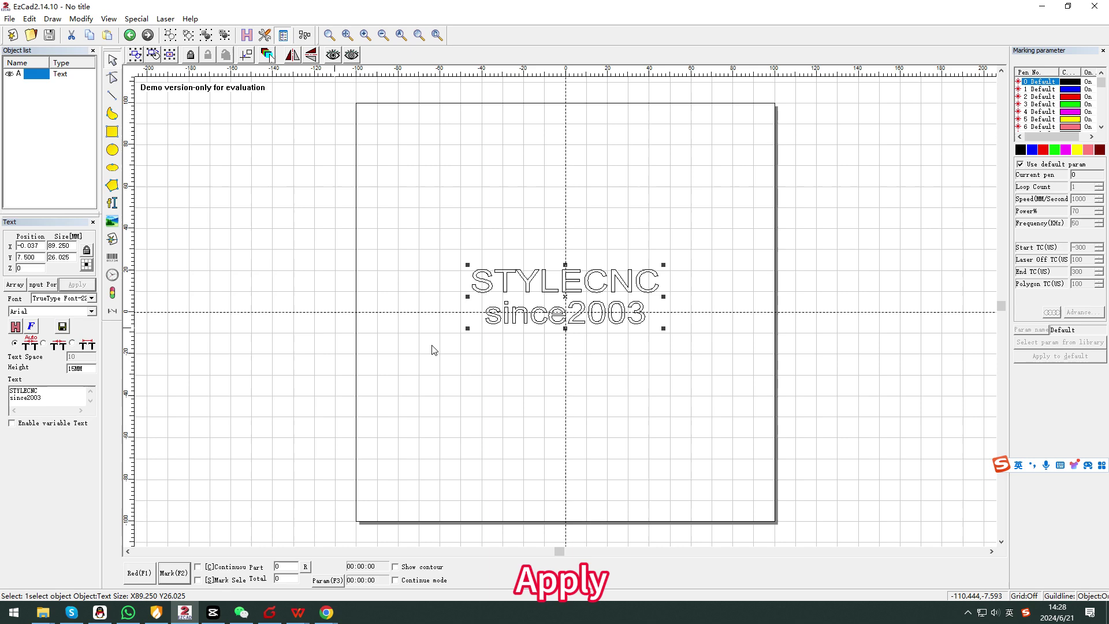
{"action": "left_click_drag", "start_coordinate": [438, 231], "coordinate": [698, 355]}
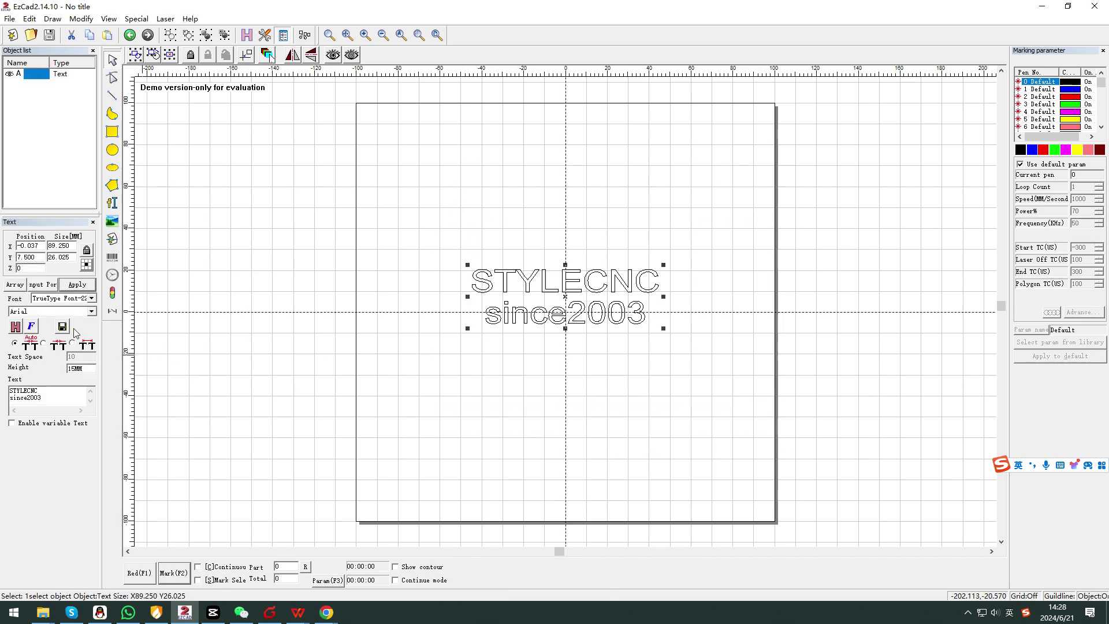
- Hatch-fill the STYLECNC / since2003 text using the default Hatch settings
{"action": "left_click", "coordinate": [15, 326]}
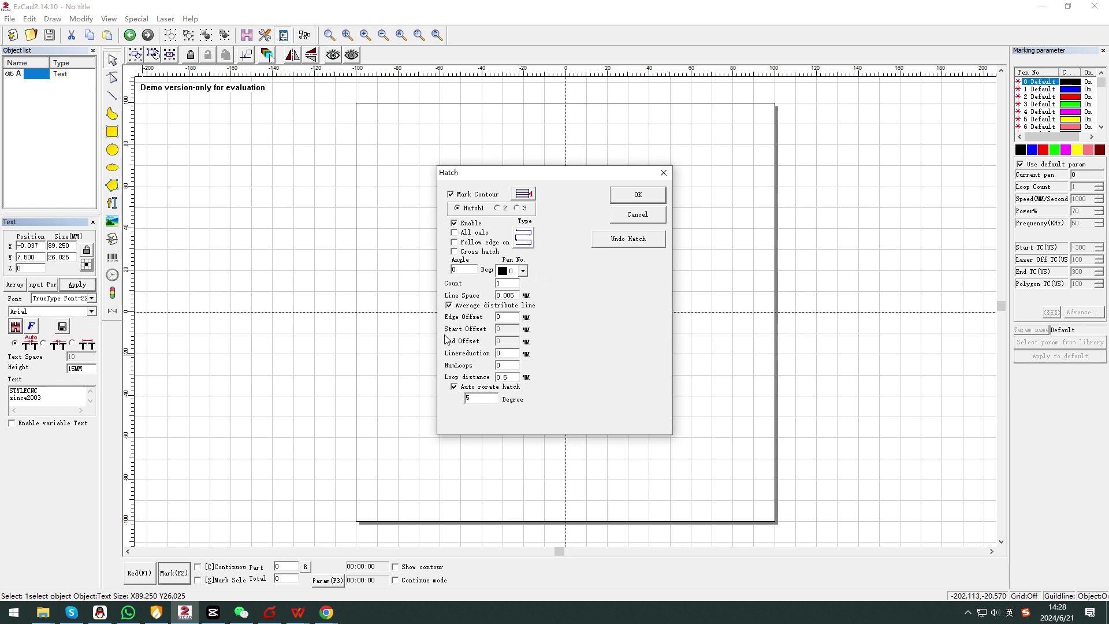
{"action": "left_click", "coordinate": [638, 215]}
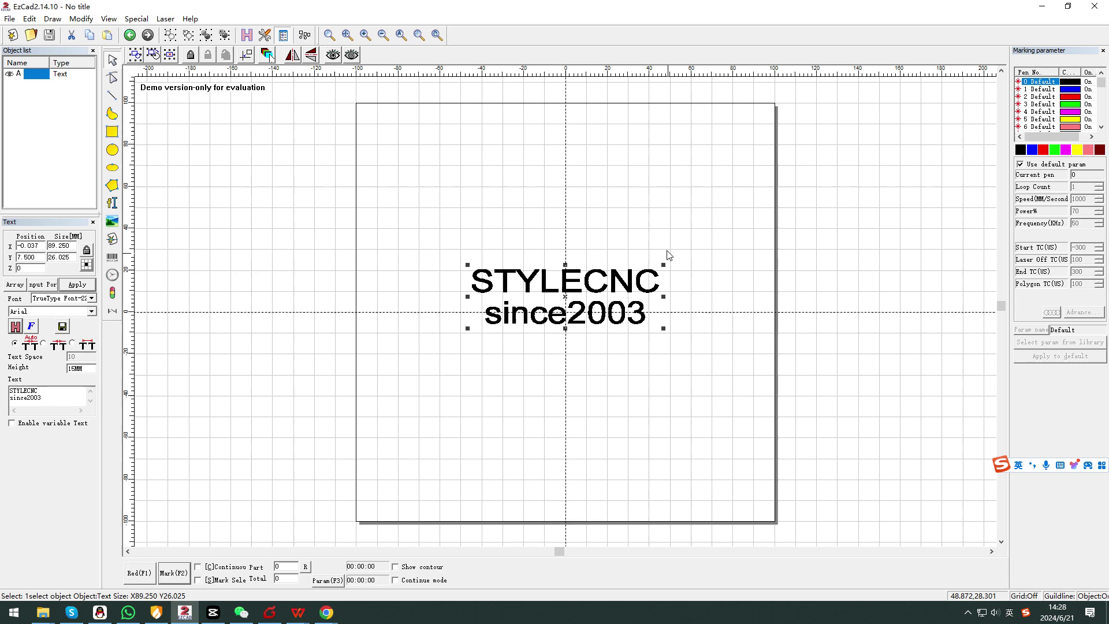
- Centre-align the two text lines in the Font settings
{"action": "left_click", "coordinate": [32, 328]}
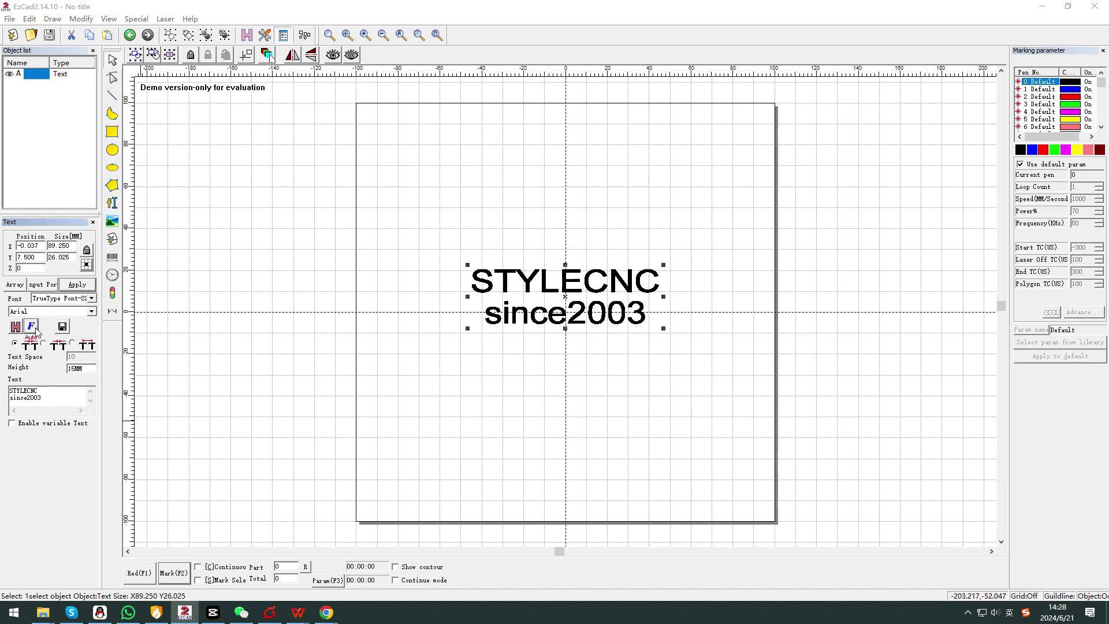
{"action": "mouse_move", "coordinate": [595, 172]}
{"action": "left_mouse_down"}
{"action": "mouse_move", "coordinate": [825, 225]}
{"action": "mouse_move", "coordinate": [853, 157]}
{"action": "left_mouse_up"}
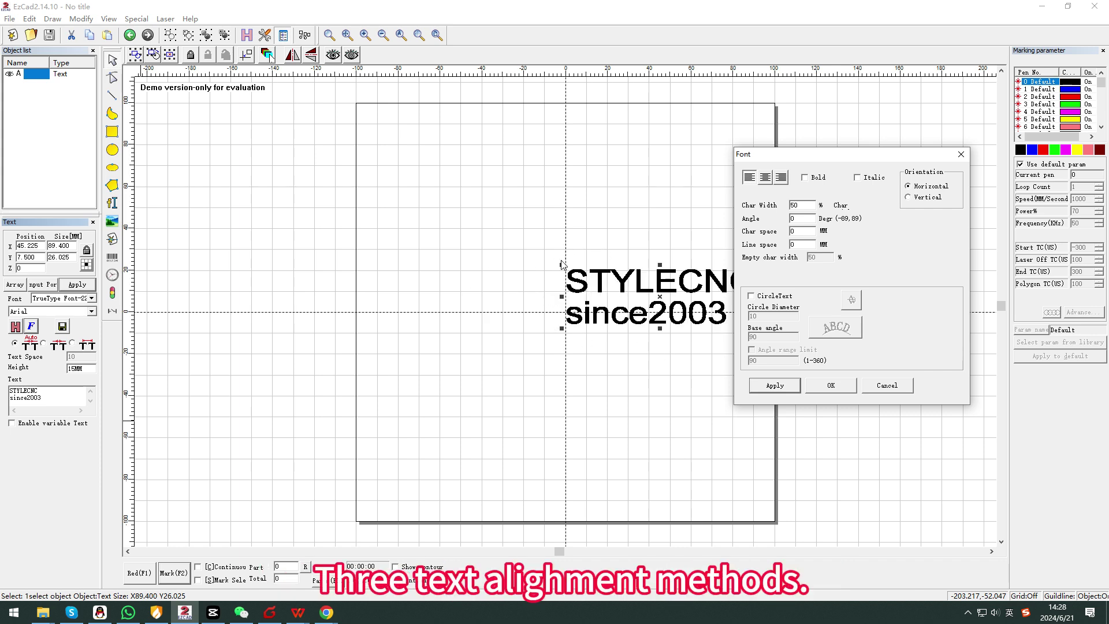
{"action": "left_click", "coordinate": [765, 177]}
{"action": "left_click", "coordinate": [776, 384]}
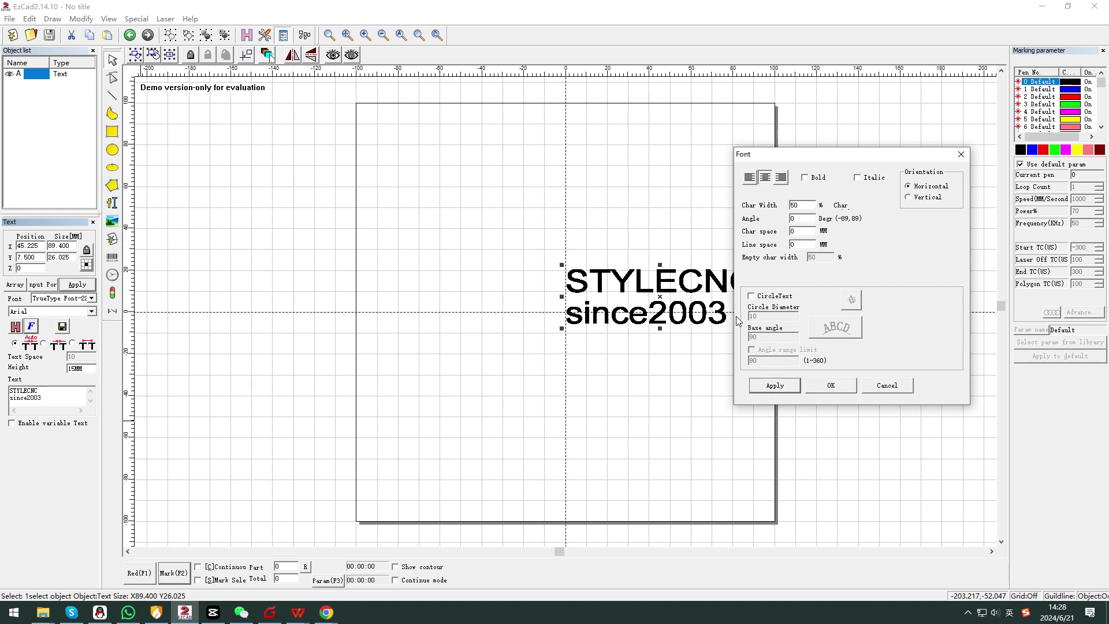
- Apply bold italic to the text, then turn bold and italic back off
{"action": "left_click", "coordinate": [814, 179]}
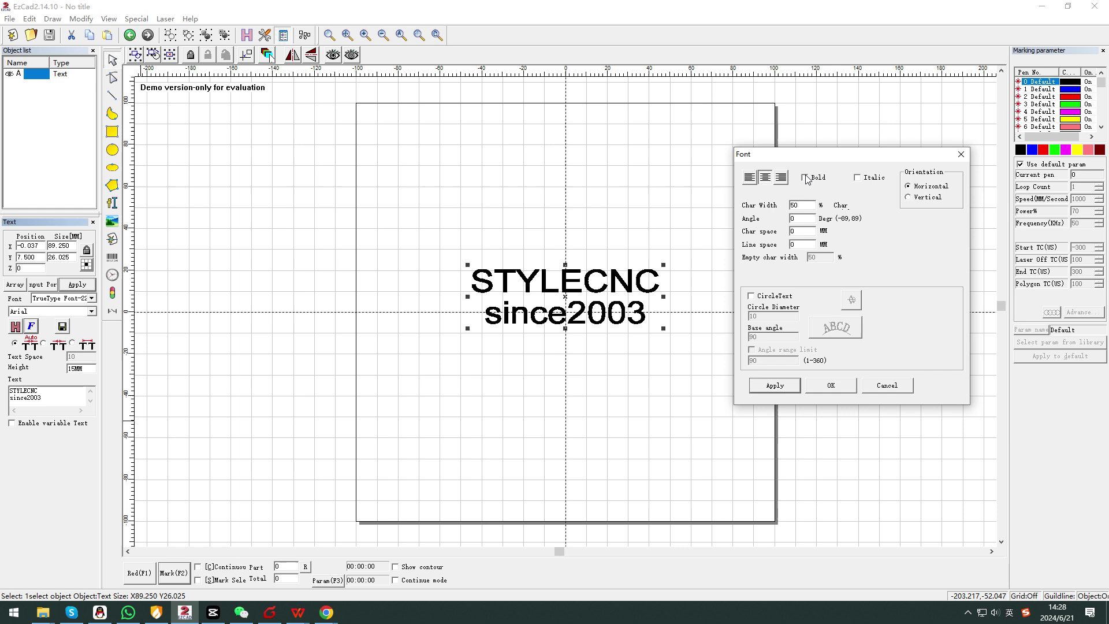
{"action": "left_click", "coordinate": [858, 178]}
{"action": "left_click", "coordinate": [787, 385]}
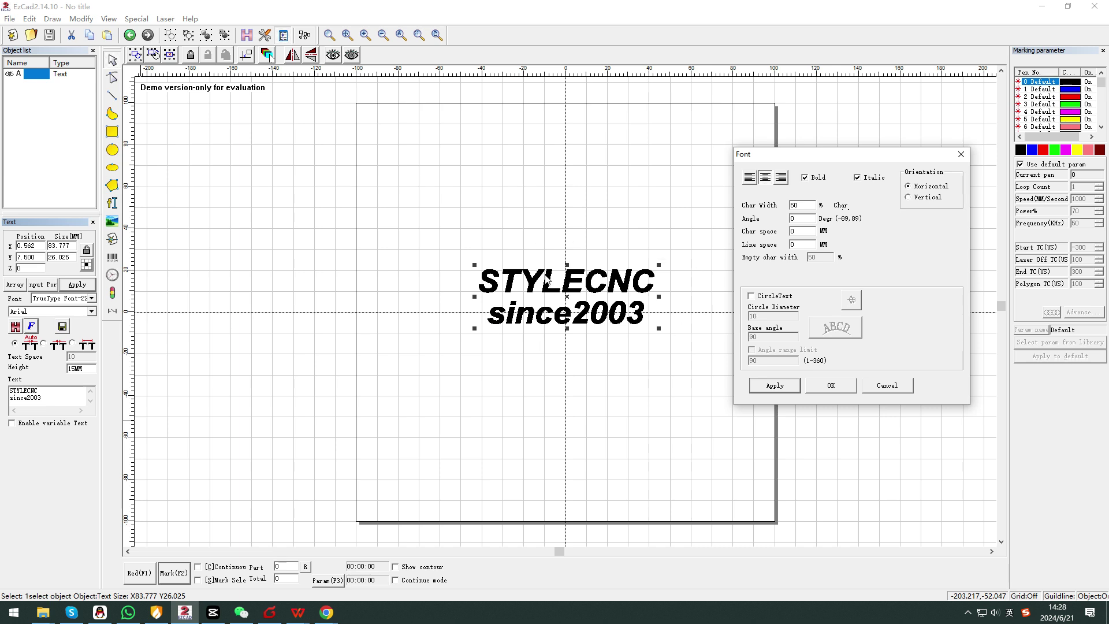
{"action": "left_click", "coordinate": [806, 179]}
{"action": "left_click", "coordinate": [858, 179]}
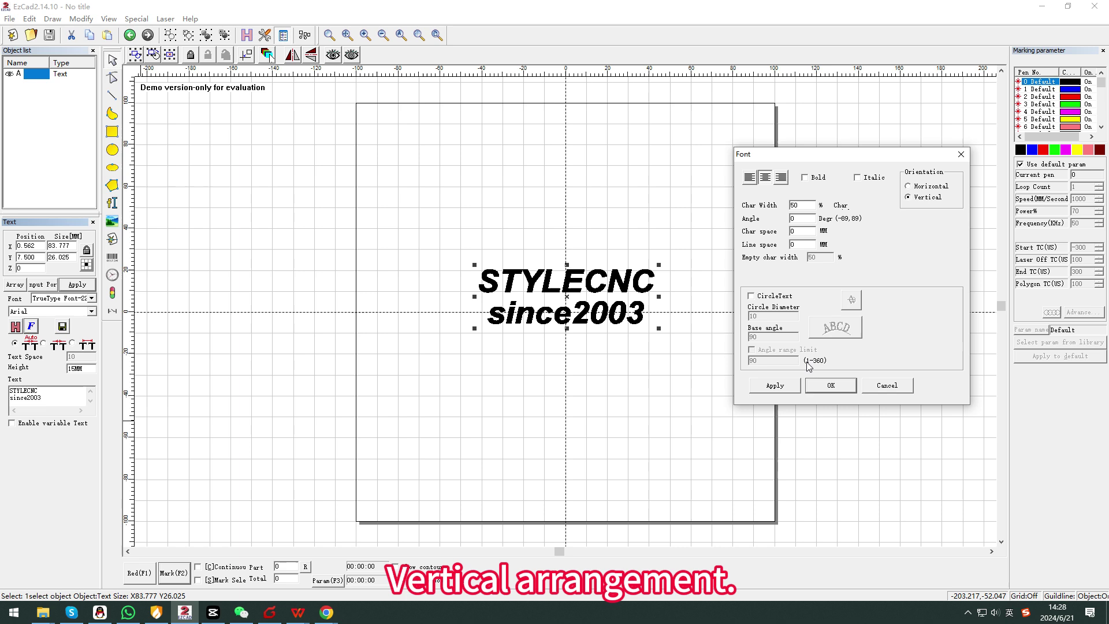
- Lay the text out vertically, then switch the orientation back to horizontal
{"action": "left_click", "coordinate": [790, 387]}
{"action": "left_click", "coordinate": [790, 388]}
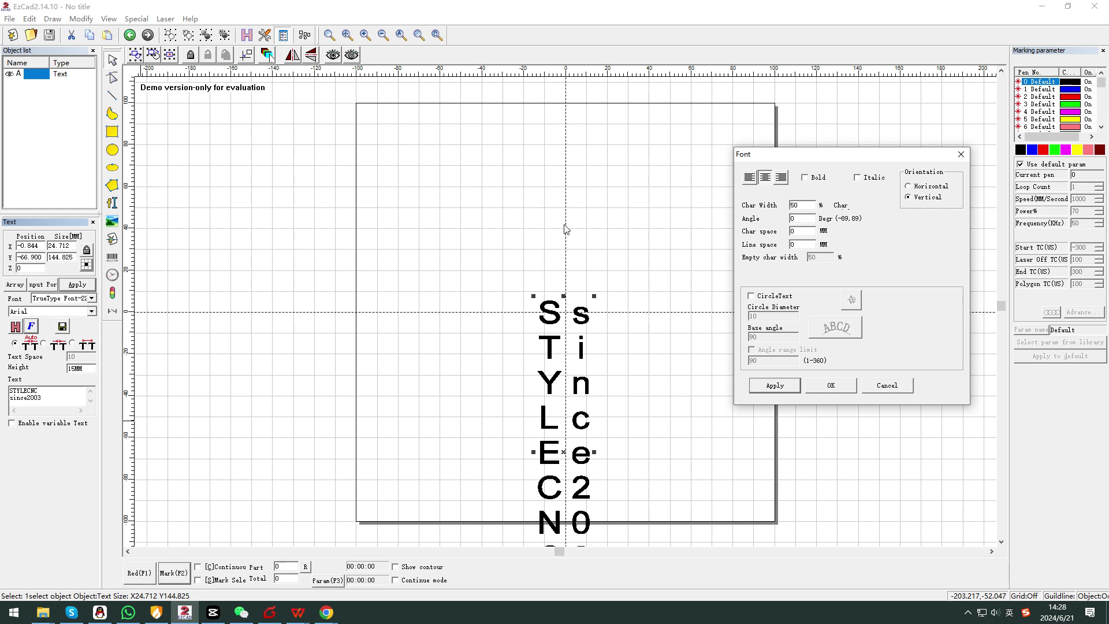
{"action": "left_click", "coordinate": [909, 187]}
{"action": "left_click", "coordinate": [788, 389]}
- Apply horizontal lines and 100% character width, then select the width field for 50
{"action": "left_click", "coordinate": [787, 389]}
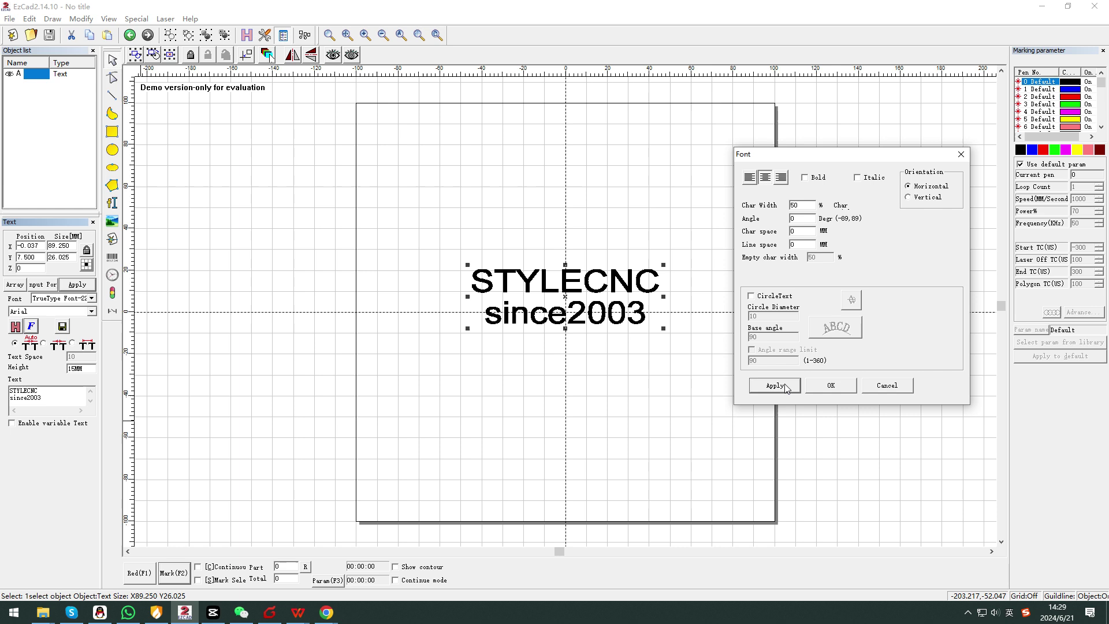
{"action": "double_click", "coordinate": [794, 205]}
{"action": "type", "text": "100"}
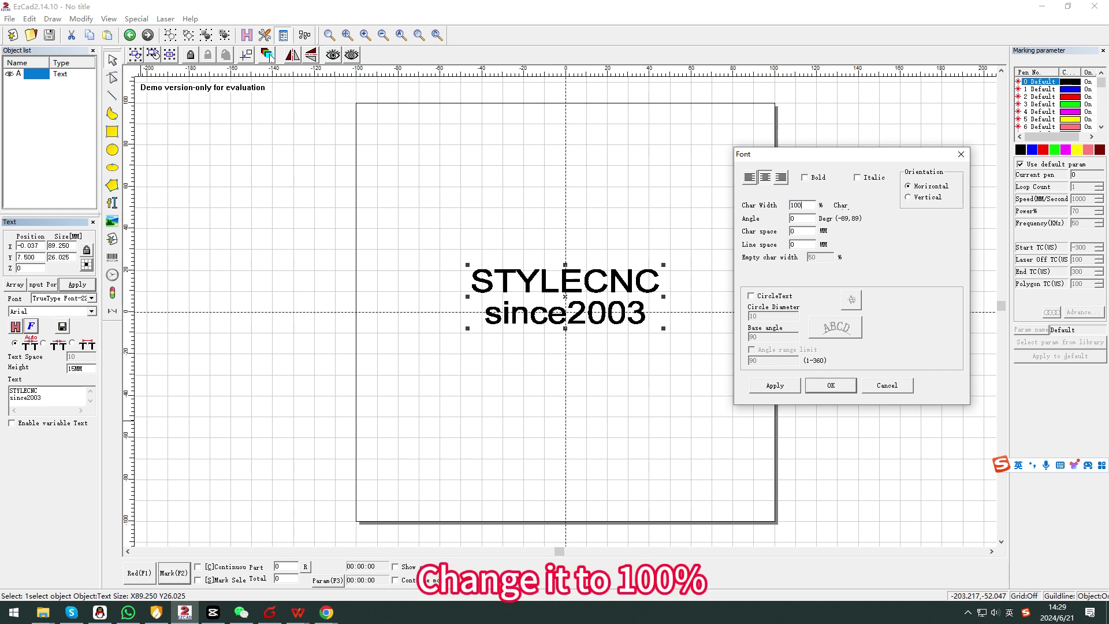
{"action": "left_click", "coordinate": [767, 391]}
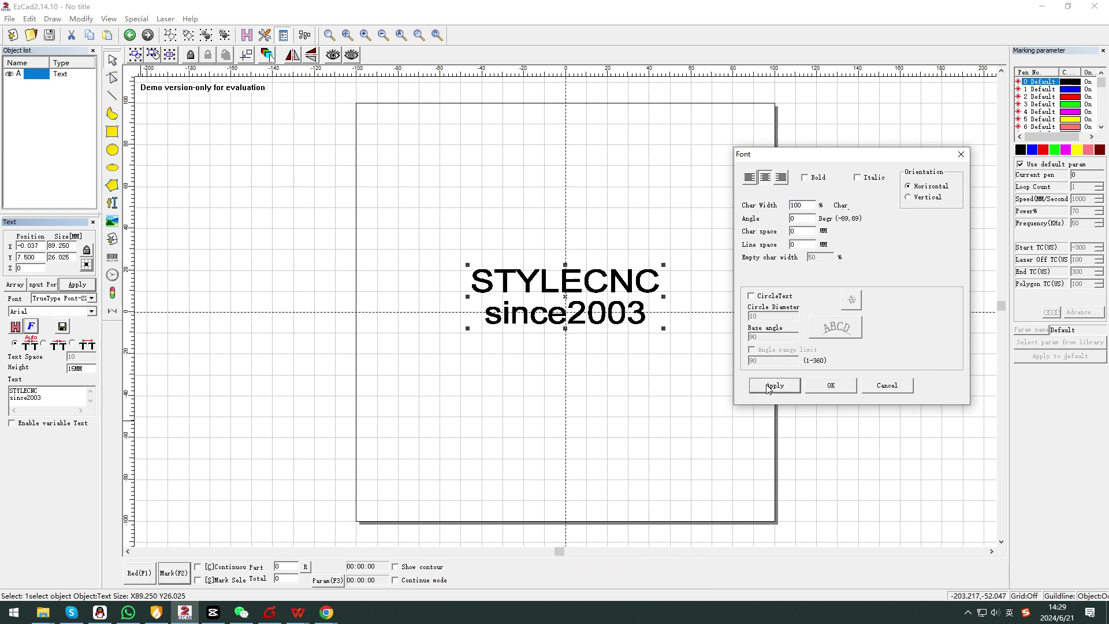
{"action": "left_click", "coordinate": [769, 389]}
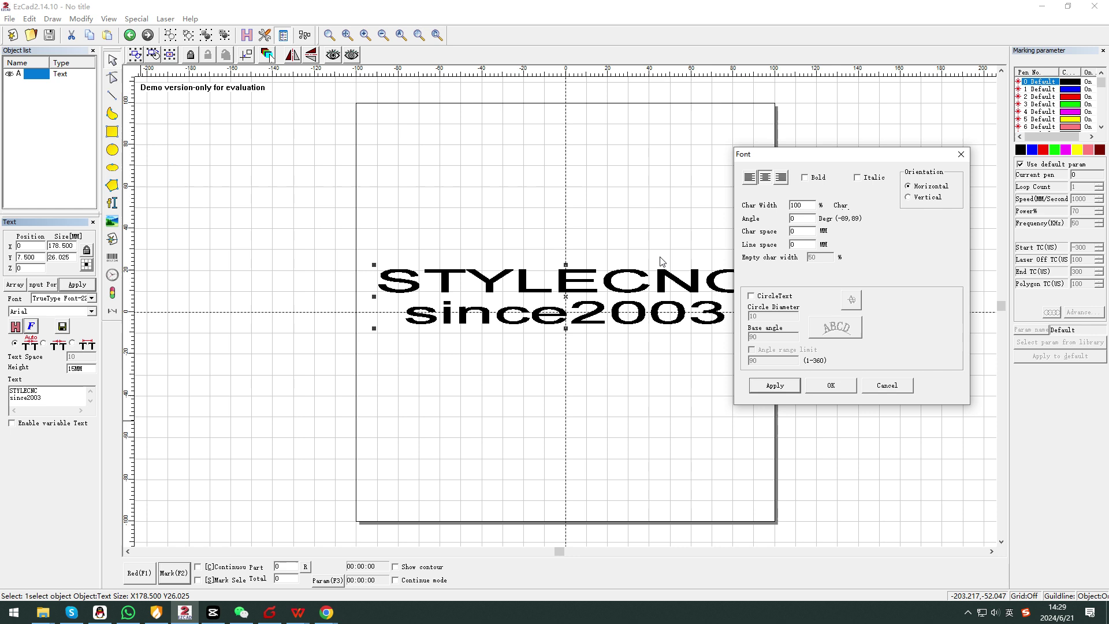
{"action": "left_click_drag", "start_coordinate": [832, 165], "coordinate": [867, 164]}
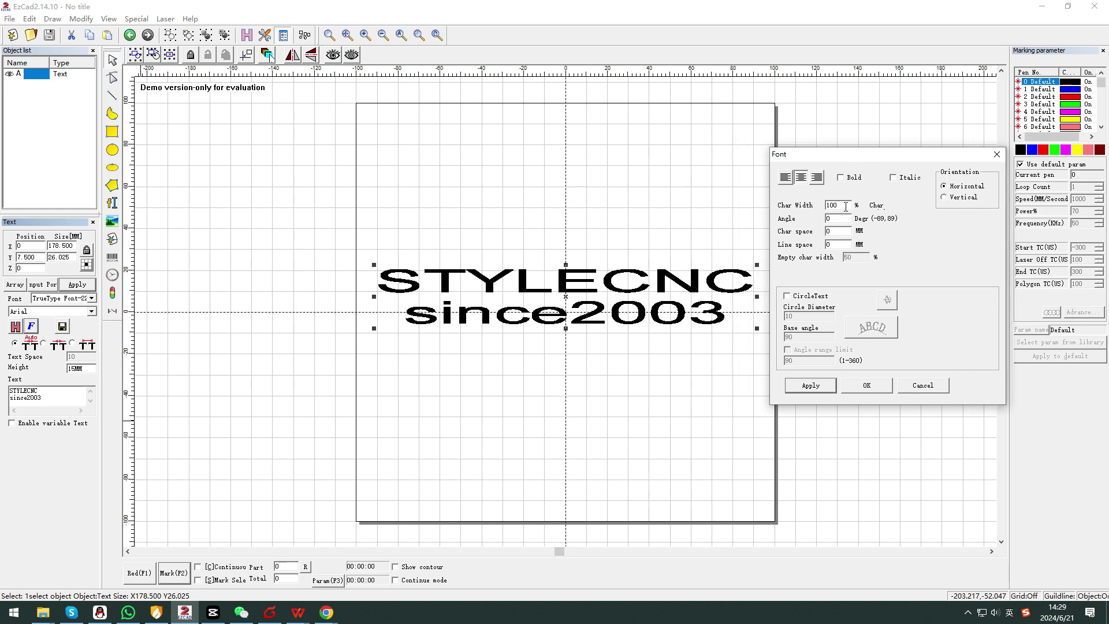
{"action": "left_click_drag", "start_coordinate": [853, 205], "coordinate": [780, 209]}
{"action": "type", "text": "50"}
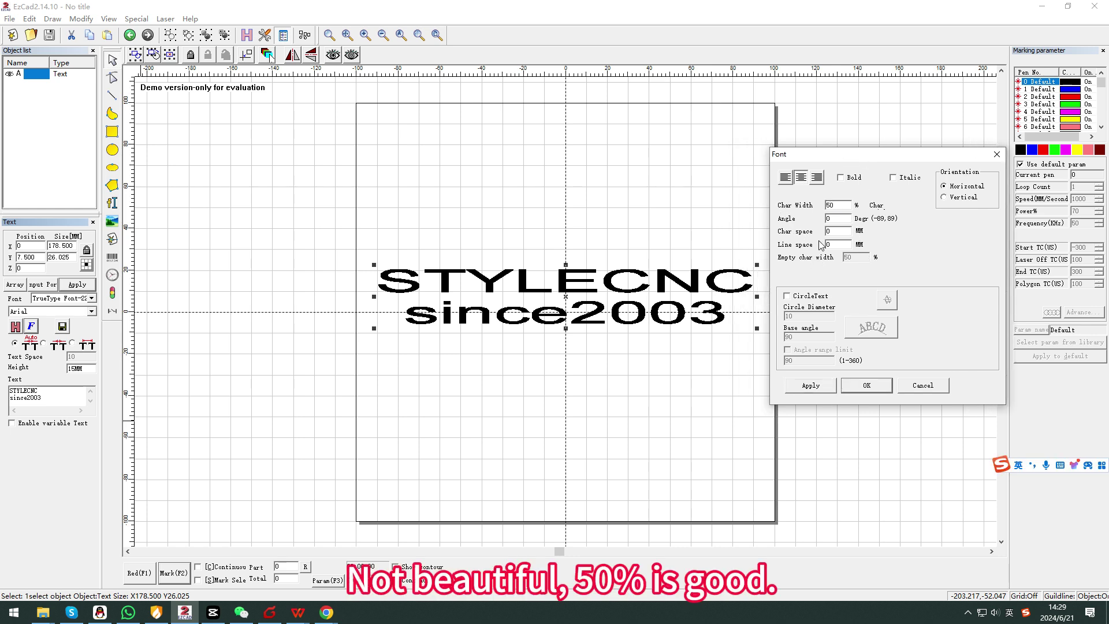
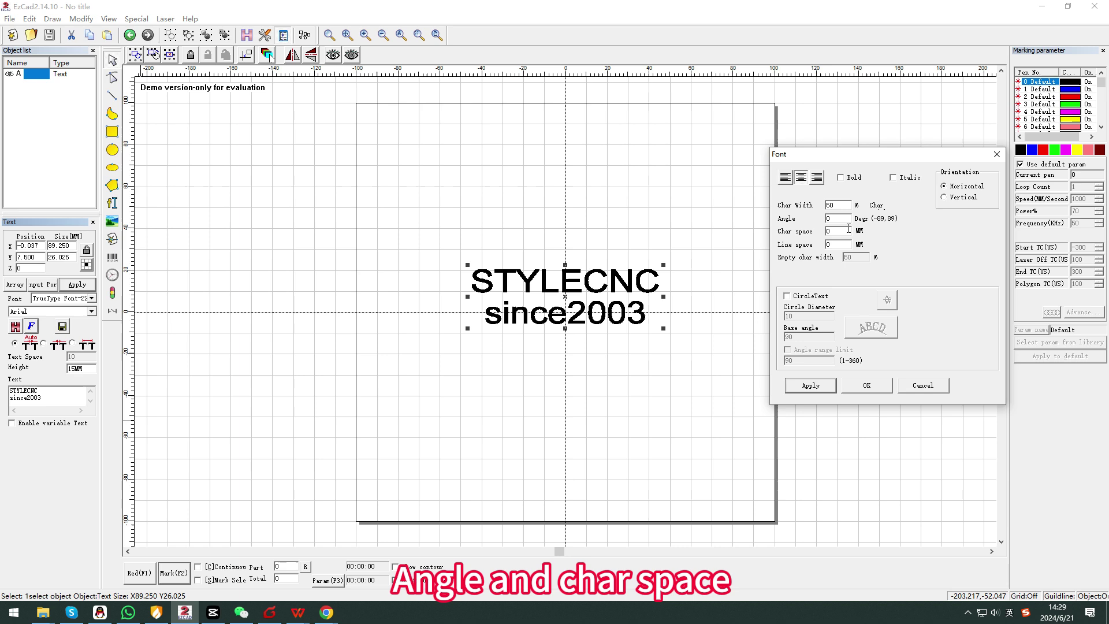
- Try a tilted character angle with wider character spacing, then reset both
{"action": "left_click_drag", "start_coordinate": [835, 219], "coordinate": [824, 215]}
{"action": "type", "text": "15"}
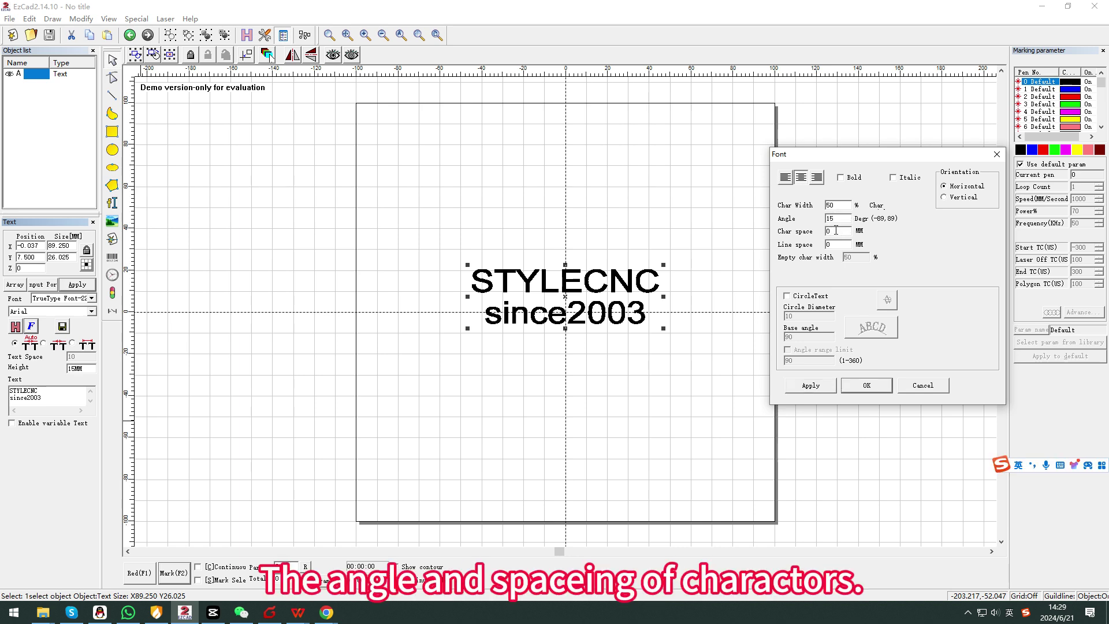
{"action": "left_click_drag", "start_coordinate": [836, 231], "coordinate": [831, 232]}
{"action": "type", "text": "20"}
{"action": "left_click", "coordinate": [807, 387]}
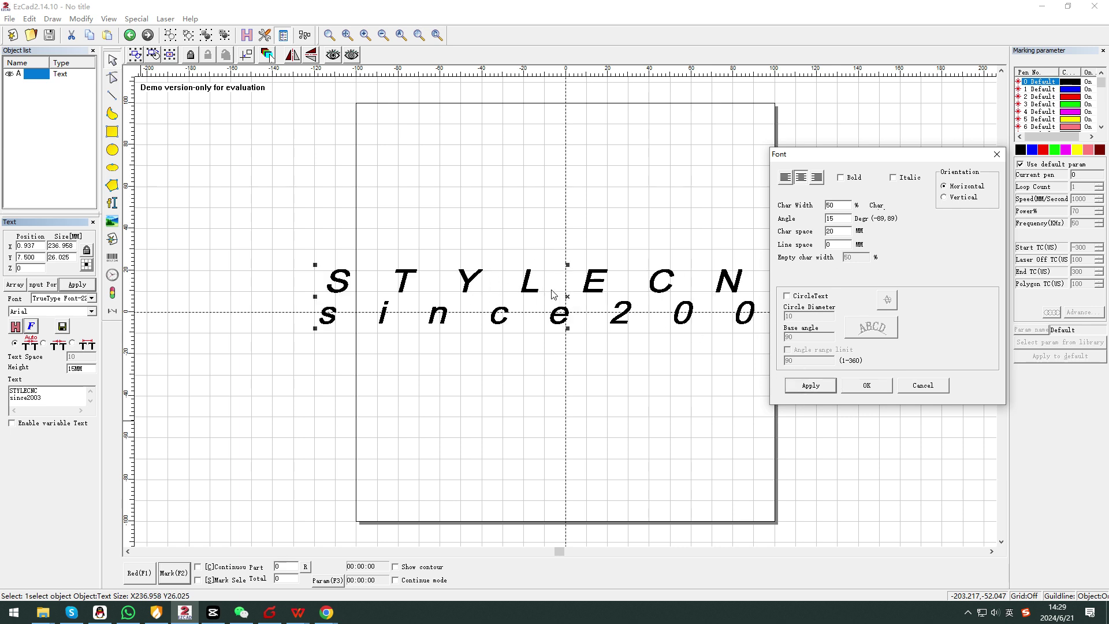
{"action": "left_click", "coordinate": [838, 219]}
{"action": "key", "text": "BackSpace"}
{"action": "double_click", "coordinate": [840, 231]}
{"action": "type", "text": "0"}
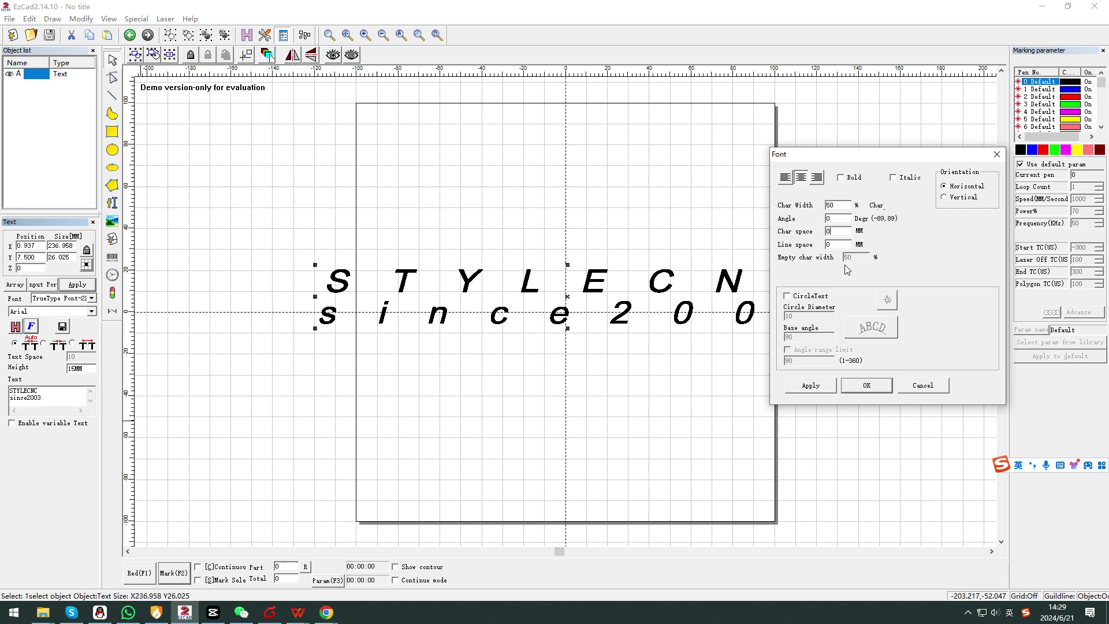
{"action": "left_click", "coordinate": [808, 387]}
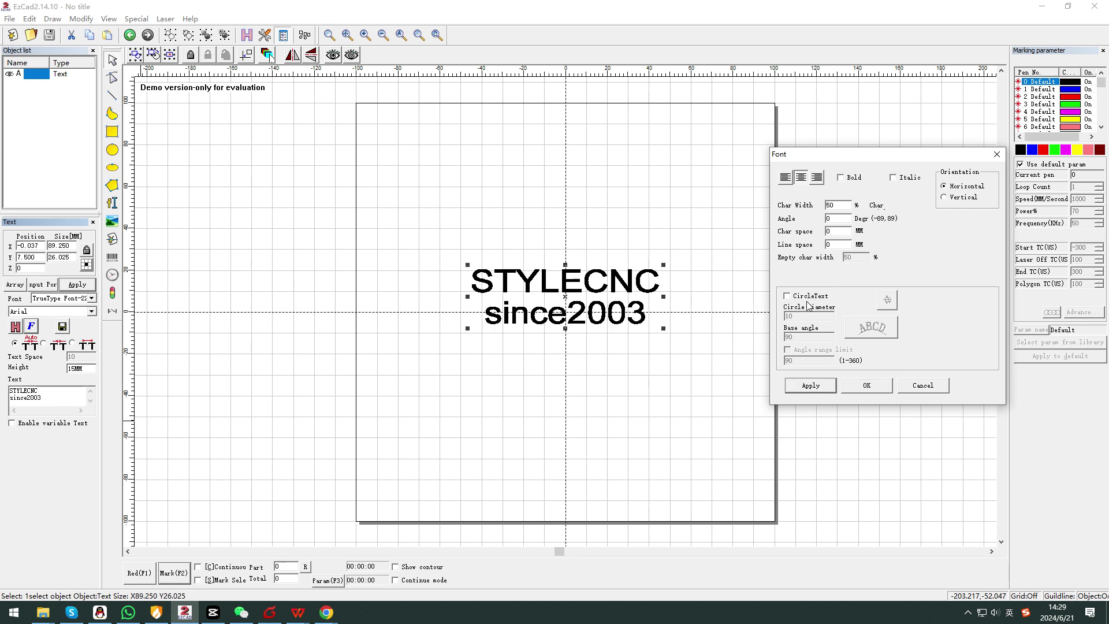
- Spread the two text lines further apart, then restore the original line spacing
{"action": "double_click", "coordinate": [837, 244]}
{"action": "type", "text": "10"}
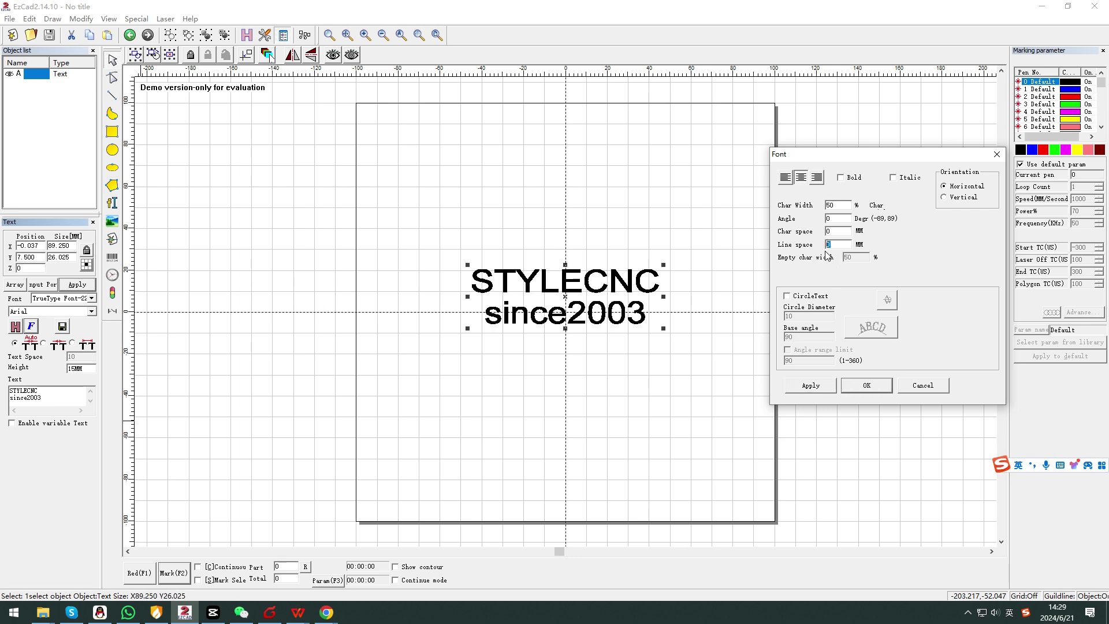
{"action": "left_click", "coordinate": [812, 388]}
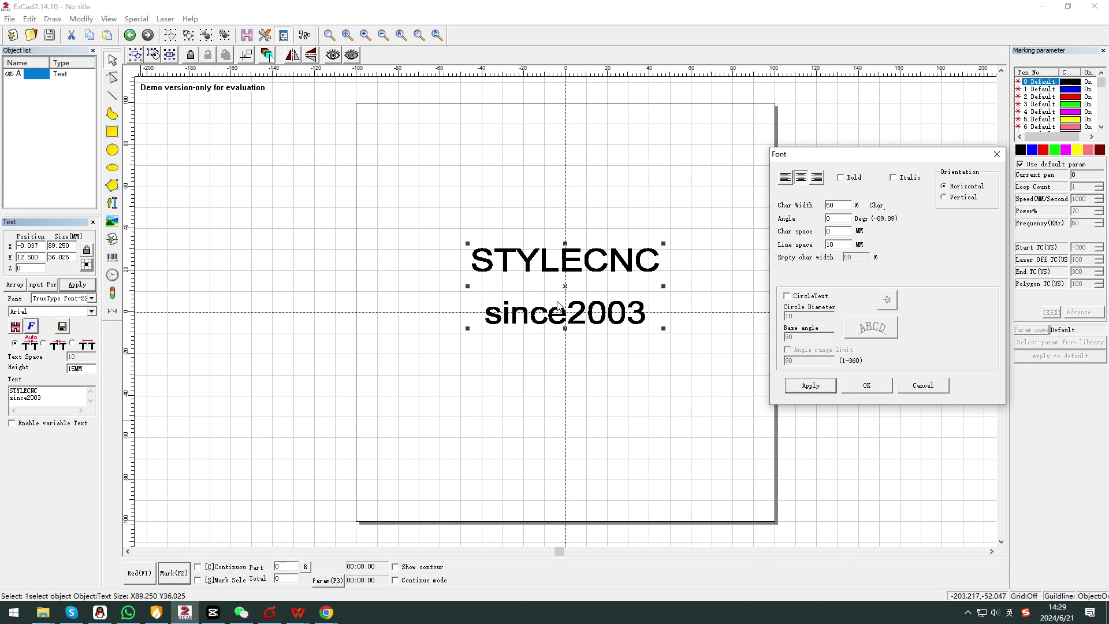
{"action": "double_click", "coordinate": [828, 245]}
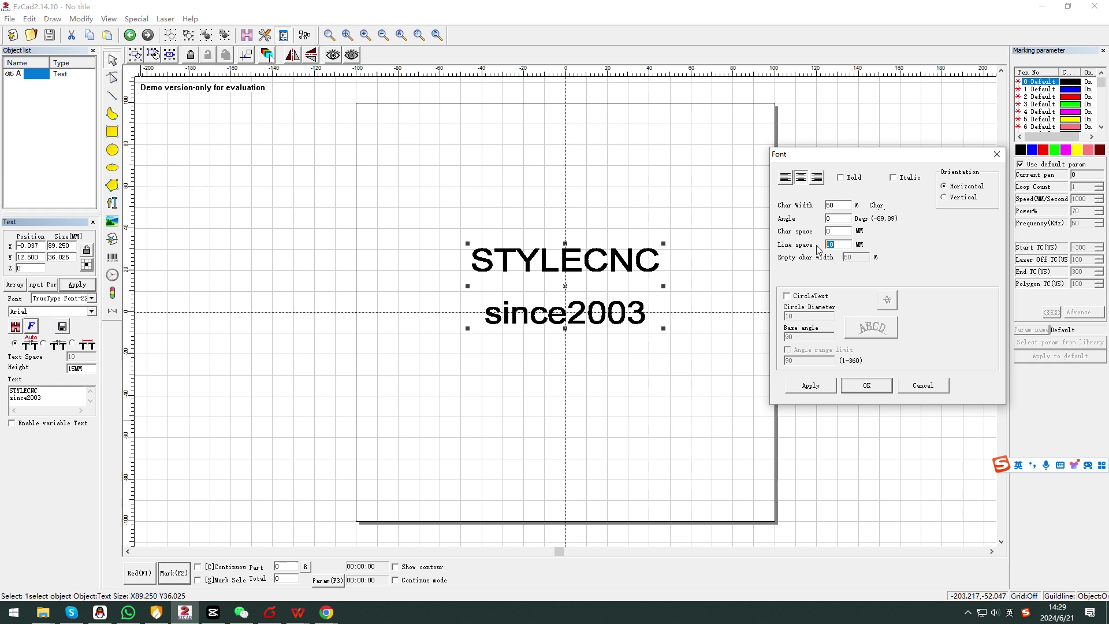
{"action": "type", "text": "0"}
{"action": "left_click", "coordinate": [813, 386]}
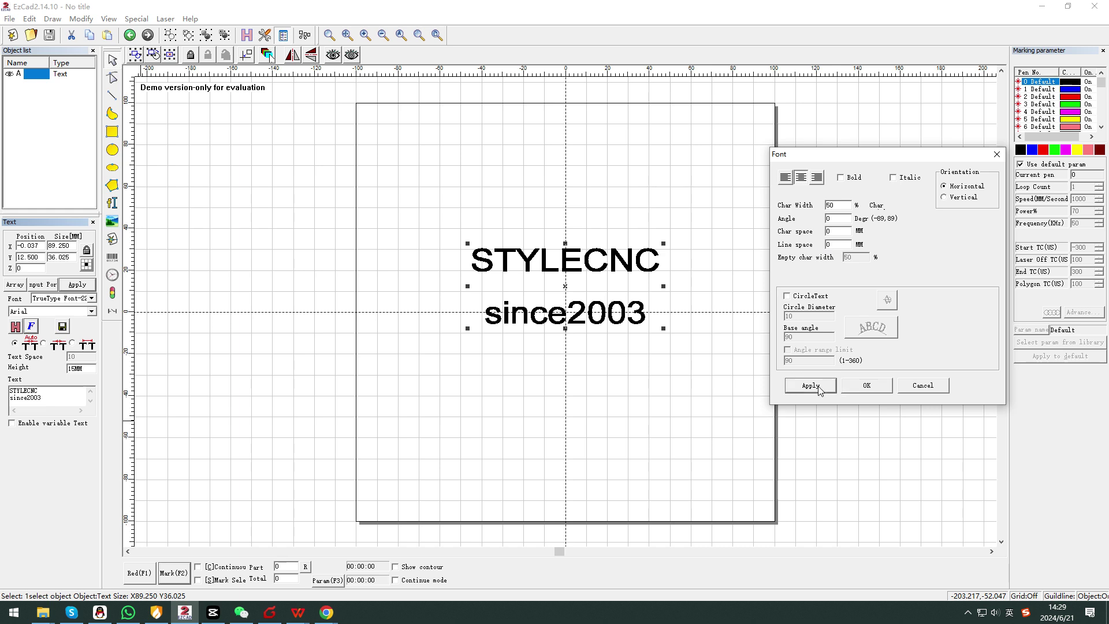
{"action": "left_click", "coordinate": [814, 387]}
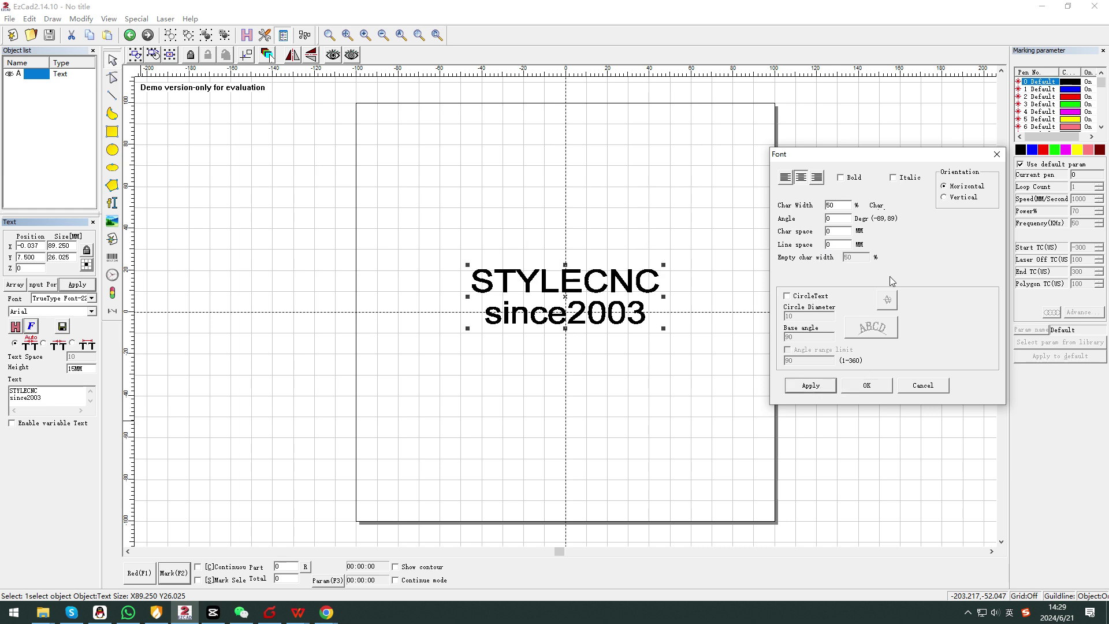
- Lay the text along a circle with a diameter of 100
{"action": "left_click", "coordinate": [787, 296]}
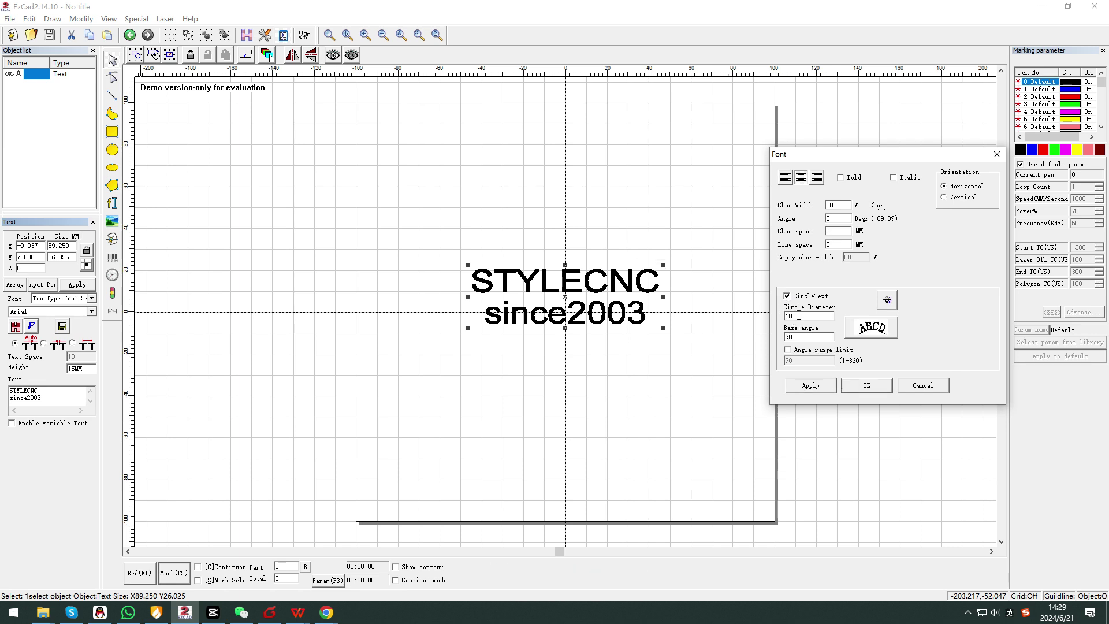
{"action": "type", "text": "50"}
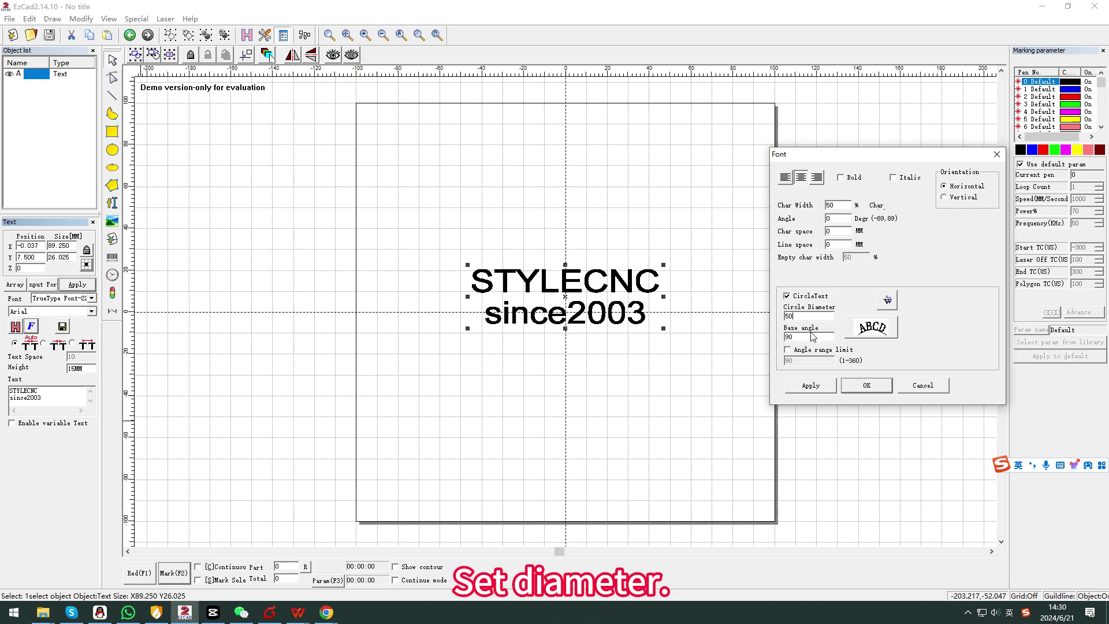
{"action": "left_click", "coordinate": [806, 391]}
{"action": "left_click_drag", "start_coordinate": [794, 315], "coordinate": [779, 315]}
{"action": "type", "text": "100"}
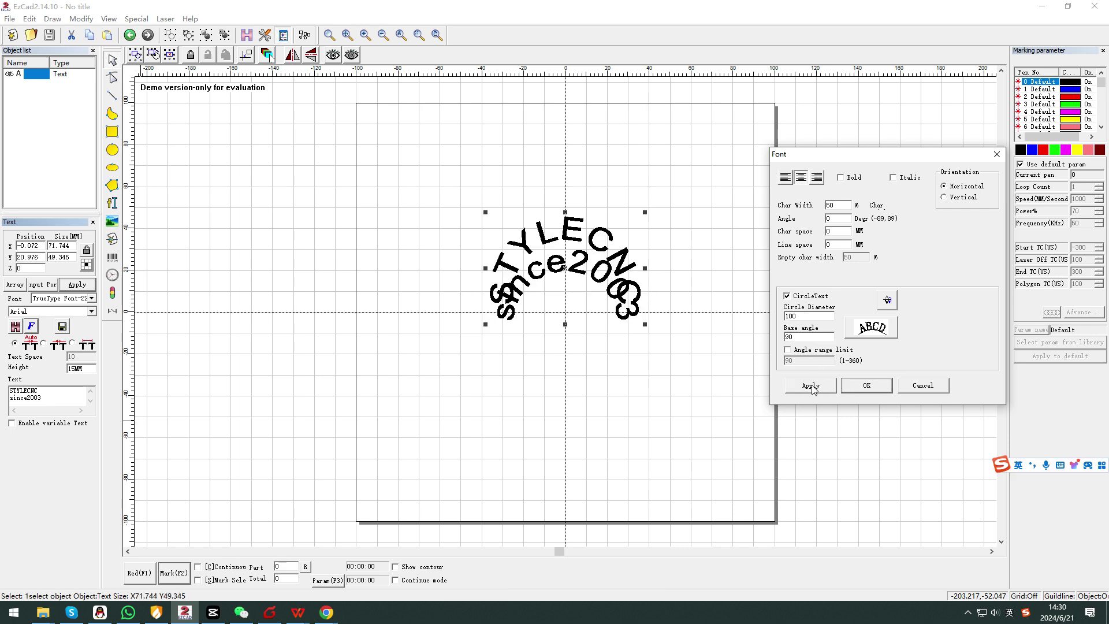
{"action": "left_click", "coordinate": [813, 387]}
{"action": "left_click", "coordinate": [813, 387]}
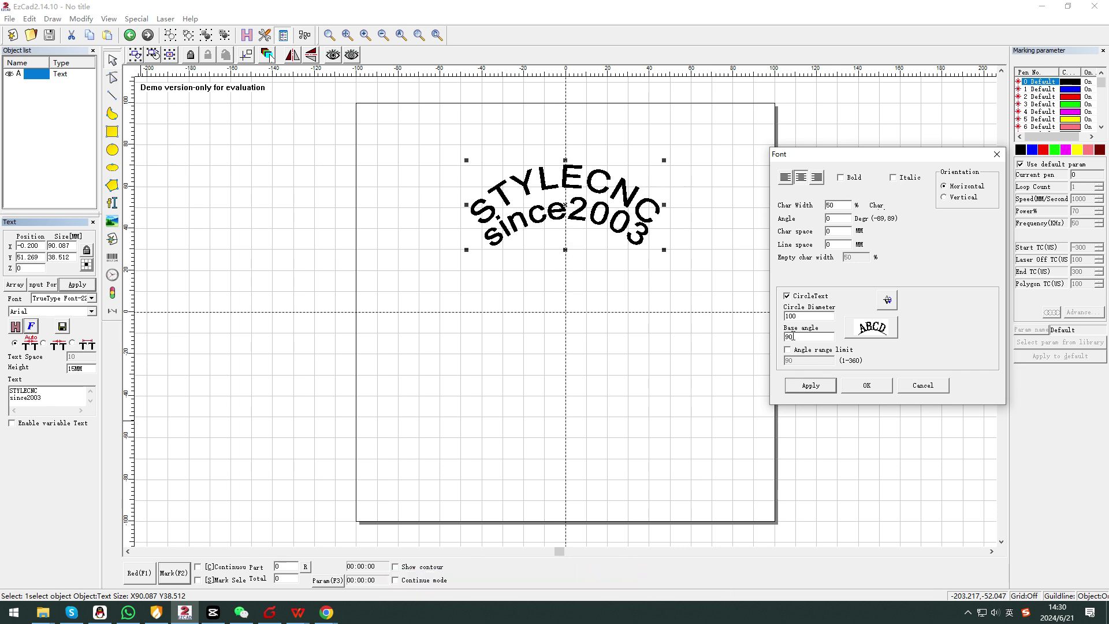
- Rotate the arc text to base angle 180, then clear it back toward 90
{"action": "left_click", "coordinate": [796, 337]}
{"action": "type", "text": "180"}
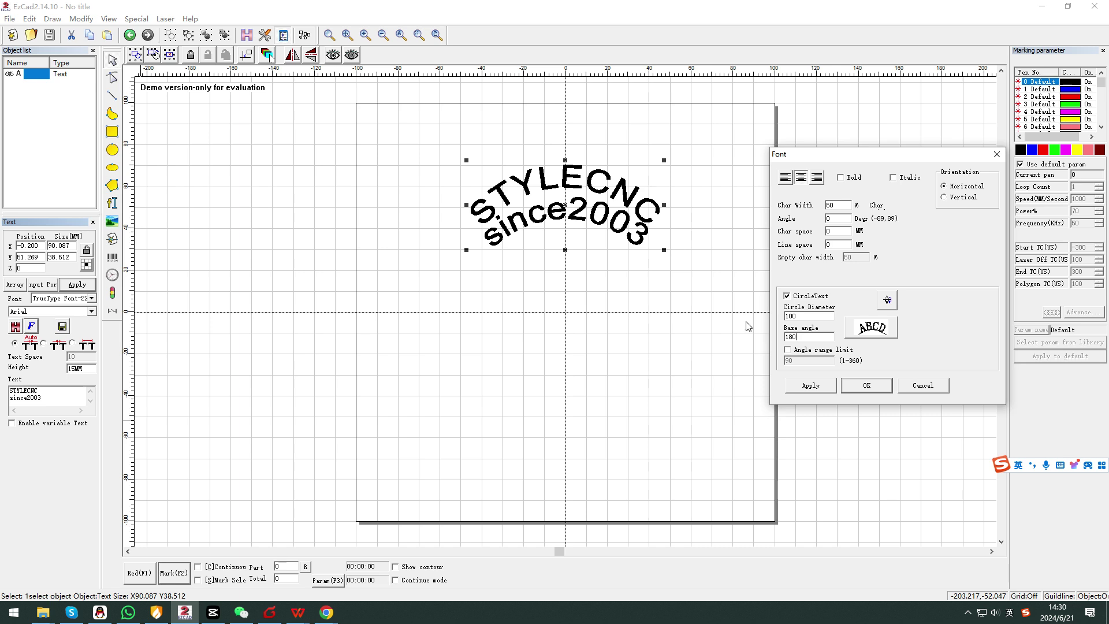
{"action": "left_click", "coordinate": [802, 391]}
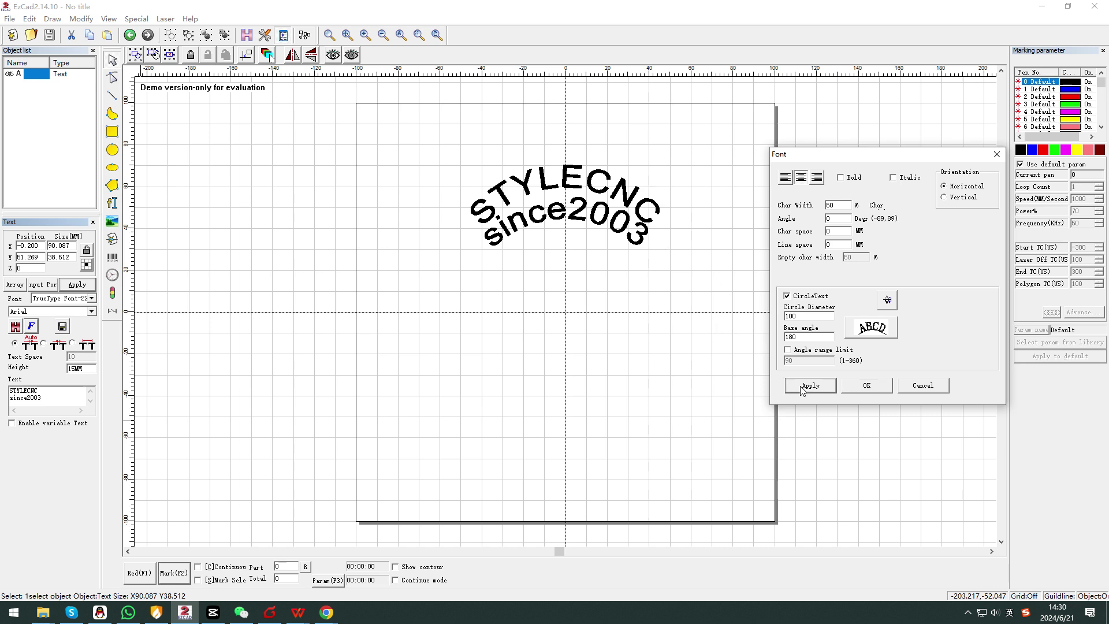
{"action": "left_click", "coordinate": [802, 391]}
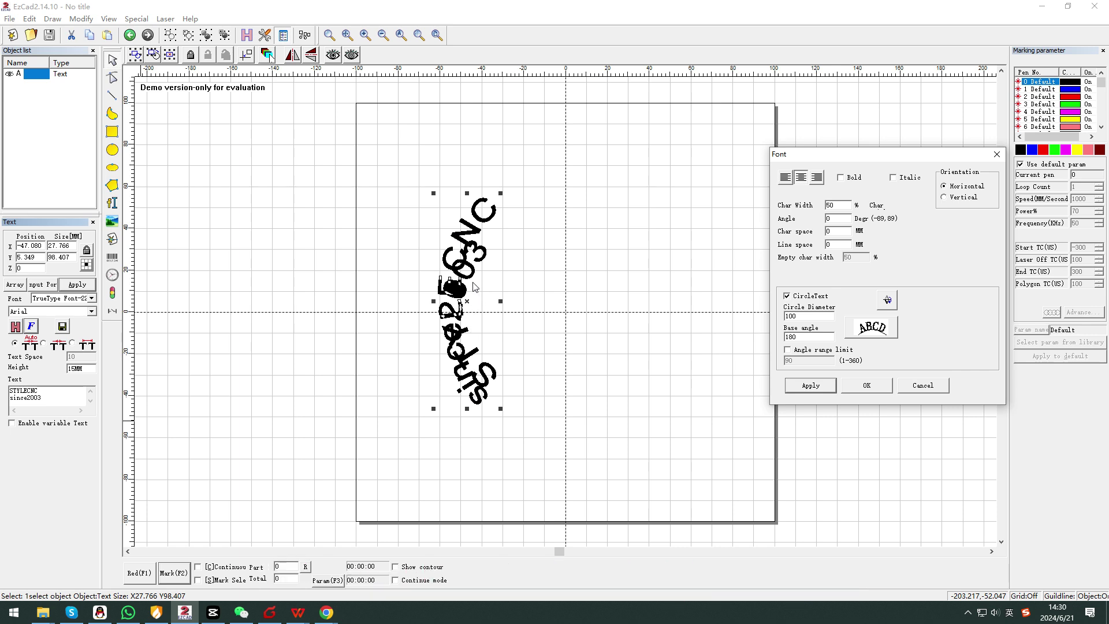
{"action": "key", "text": "BackSpace"}
{"action": "key", "text": "BackSpace"}
{"action": "key", "text": "BackSpace"}
{"action": "type", "text": "90"}
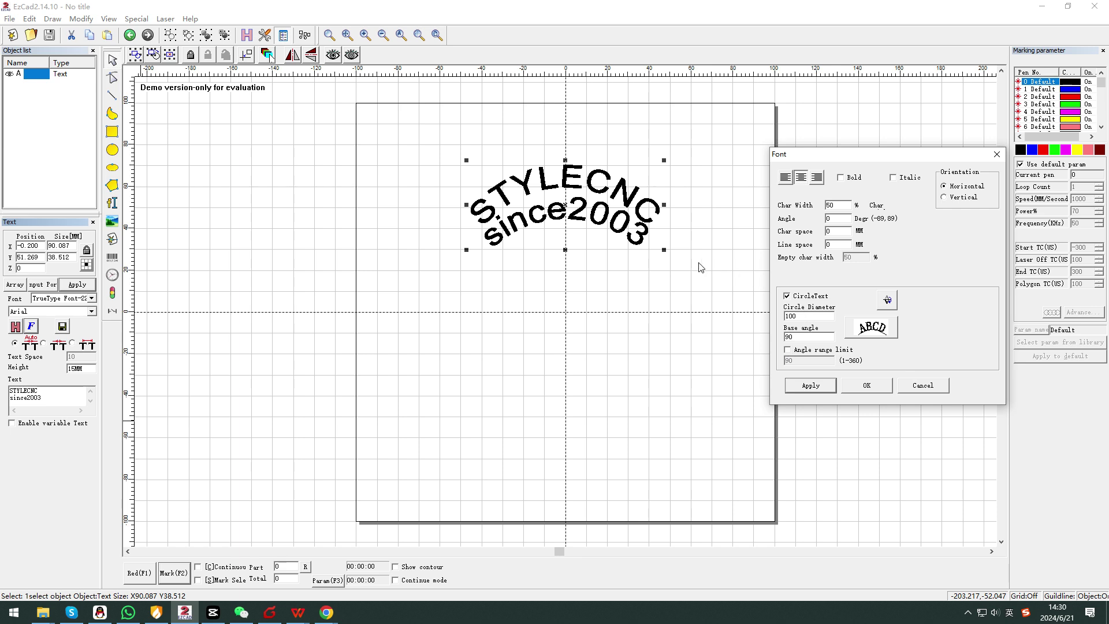
- Flip the arc text to the inside of the circle, then undo the flip
{"action": "left_click", "coordinate": [889, 300]}
{"action": "left_click", "coordinate": [828, 390]}
{"action": "left_click", "coordinate": [828, 390]}
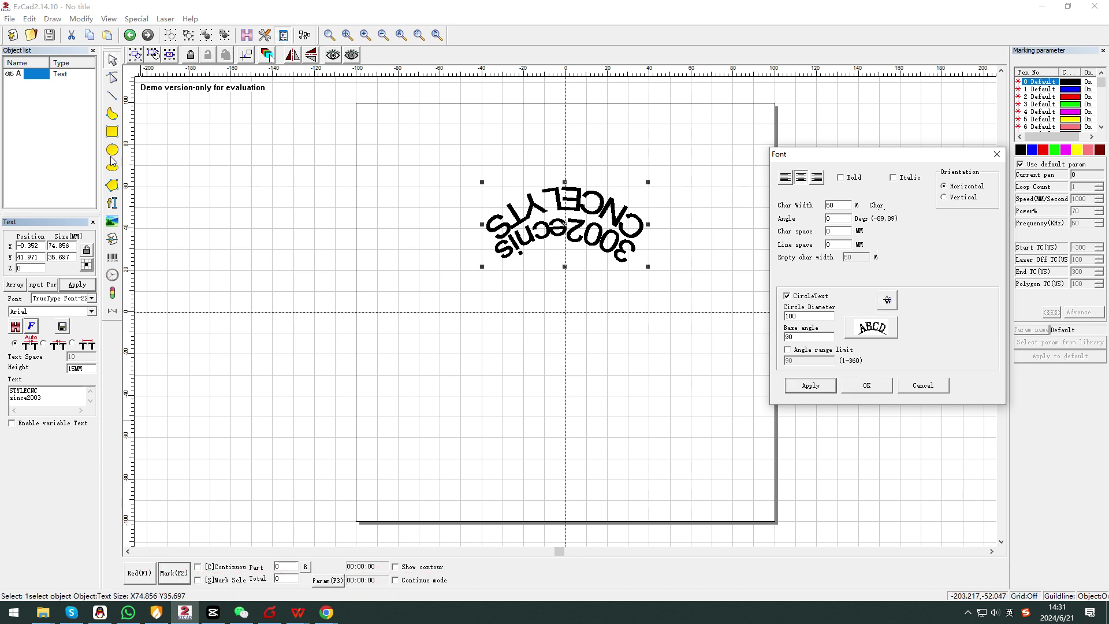
{"action": "key", "text": "ctrl+z"}
- Return the text to a straight line and close the font settings
{"action": "key", "text": "Escape"}
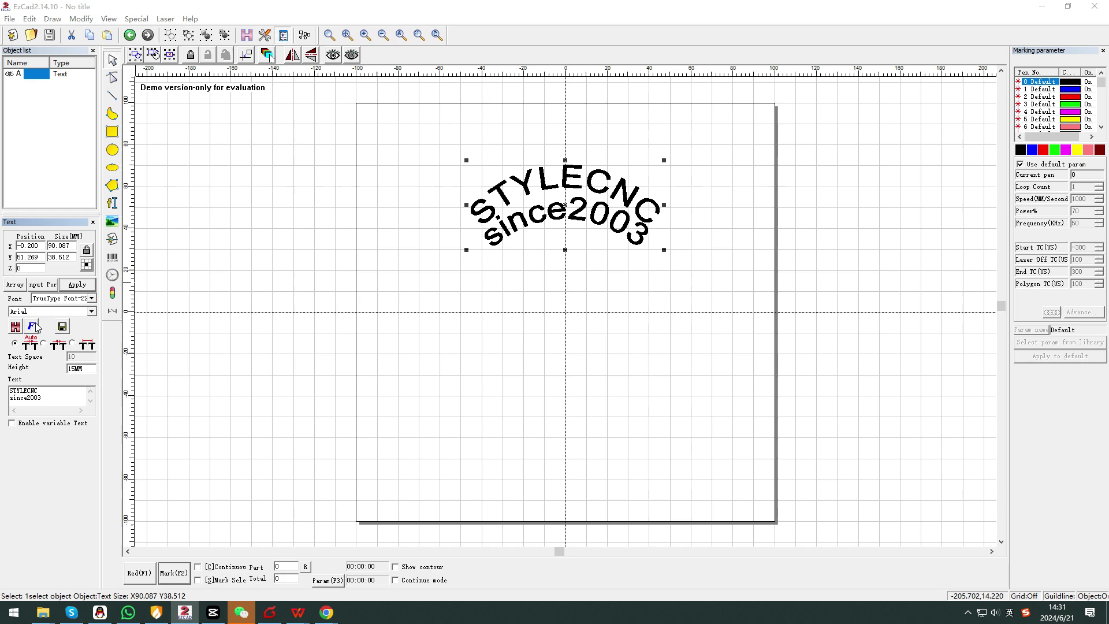
{"action": "left_click", "coordinate": [31, 325]}
{"action": "left_click", "coordinate": [454, 320]}
{"action": "left_click", "coordinate": [477, 409]}
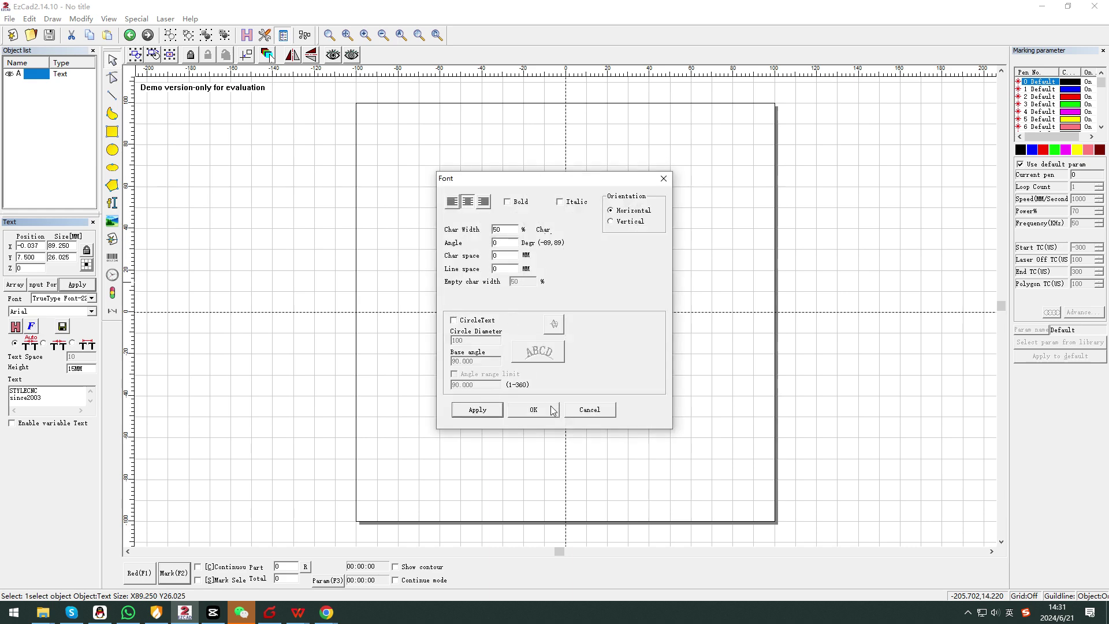
{"action": "left_click", "coordinate": [532, 409]}
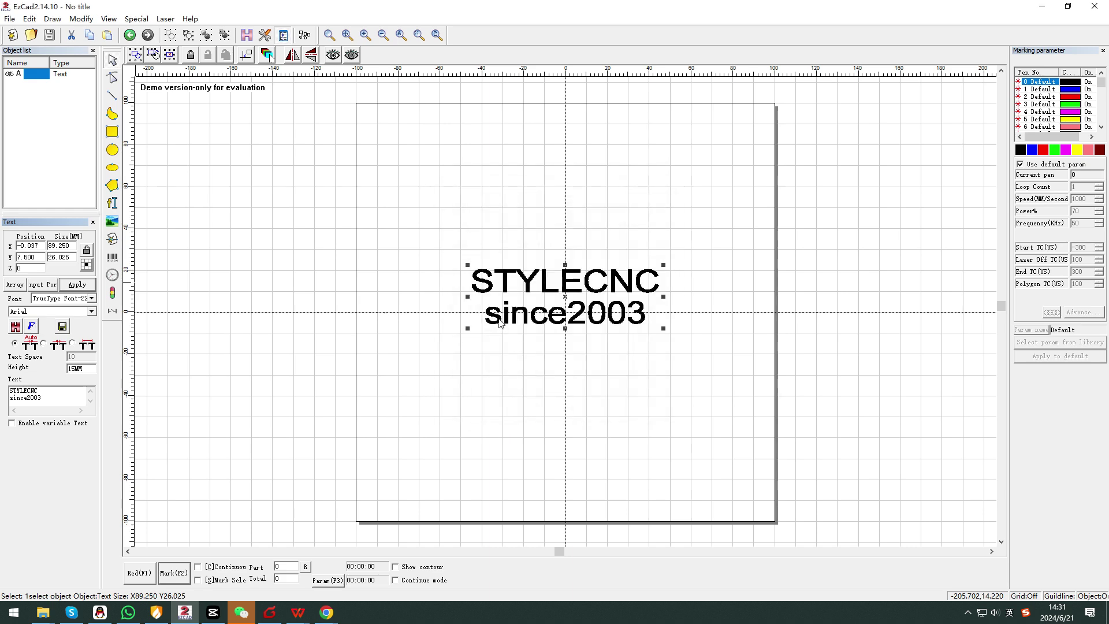
- Apply fixed letter spacing of 20, then switch to centre-based letter spacing
{"action": "left_click", "coordinate": [43, 345]}
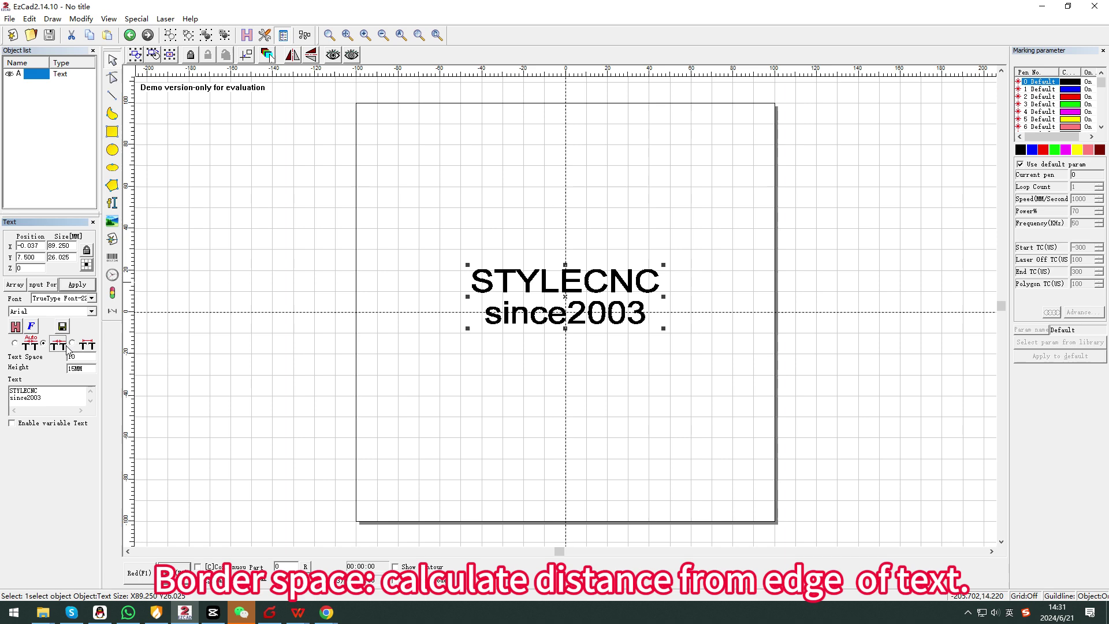
{"action": "left_click", "coordinate": [419, 35]}
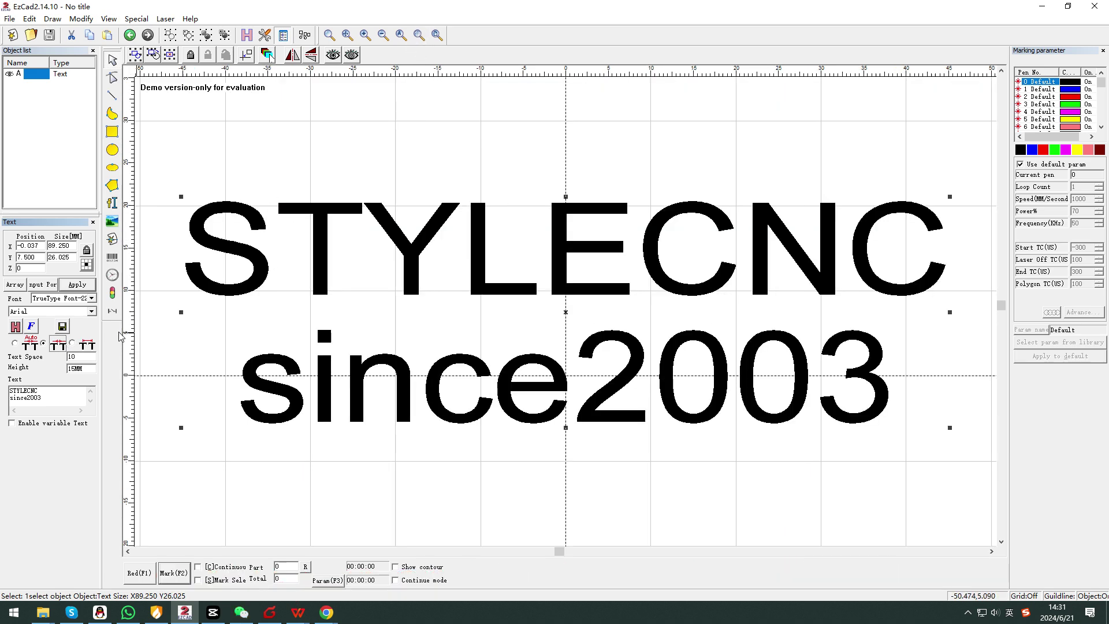
{"action": "double_click", "coordinate": [73, 360]}
{"action": "type", "text": "20"}
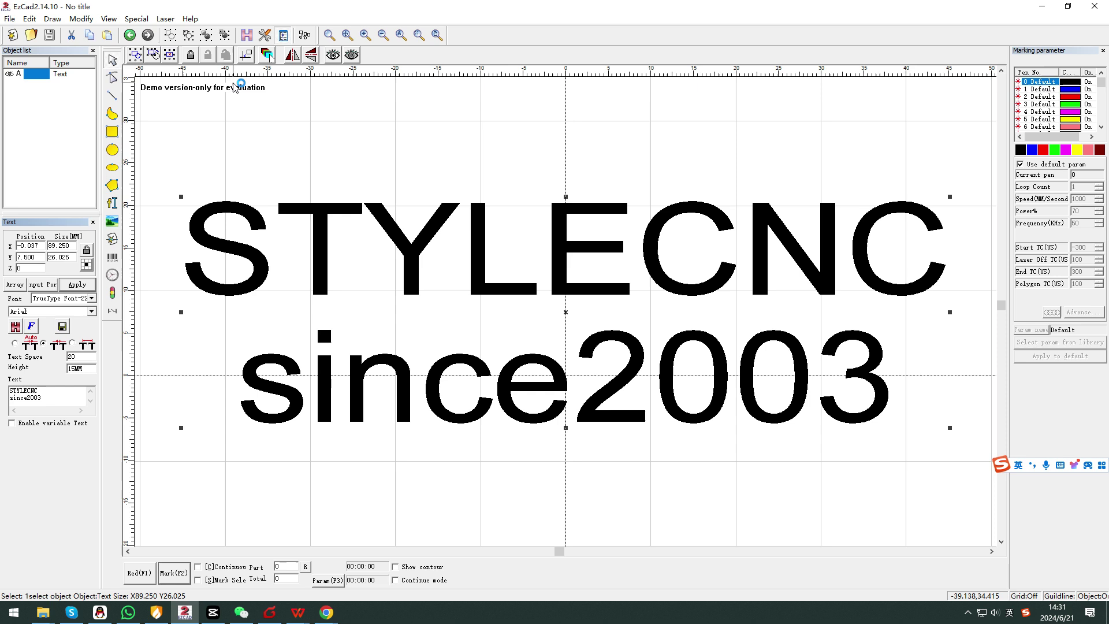
{"action": "left_click", "coordinate": [88, 287]}
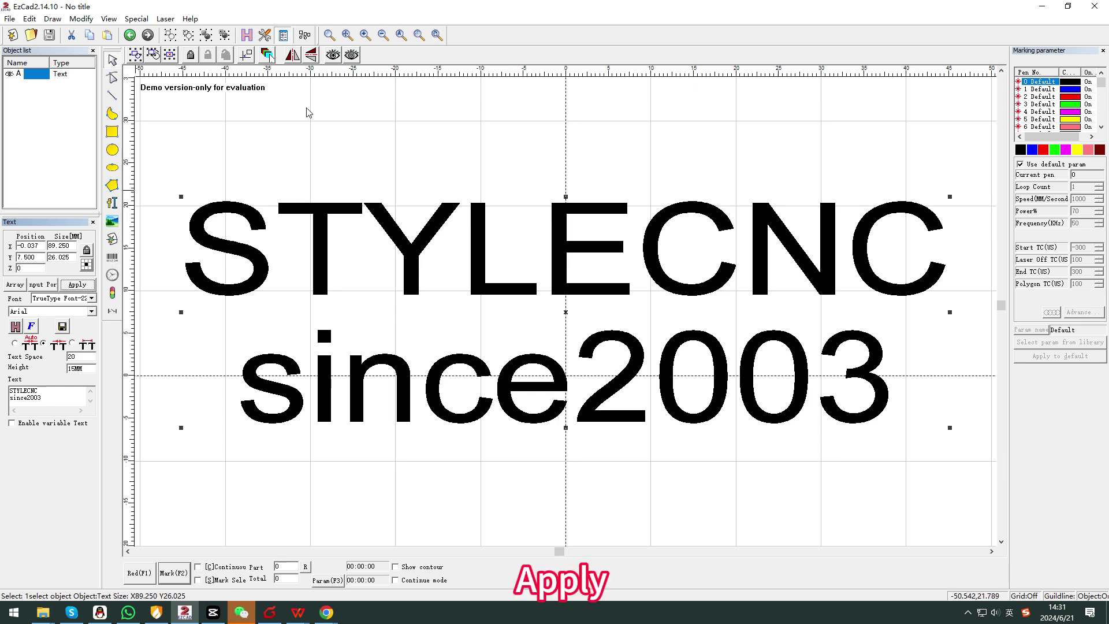
{"action": "left_click", "coordinate": [421, 39]}
{"action": "left_click", "coordinate": [420, 40]}
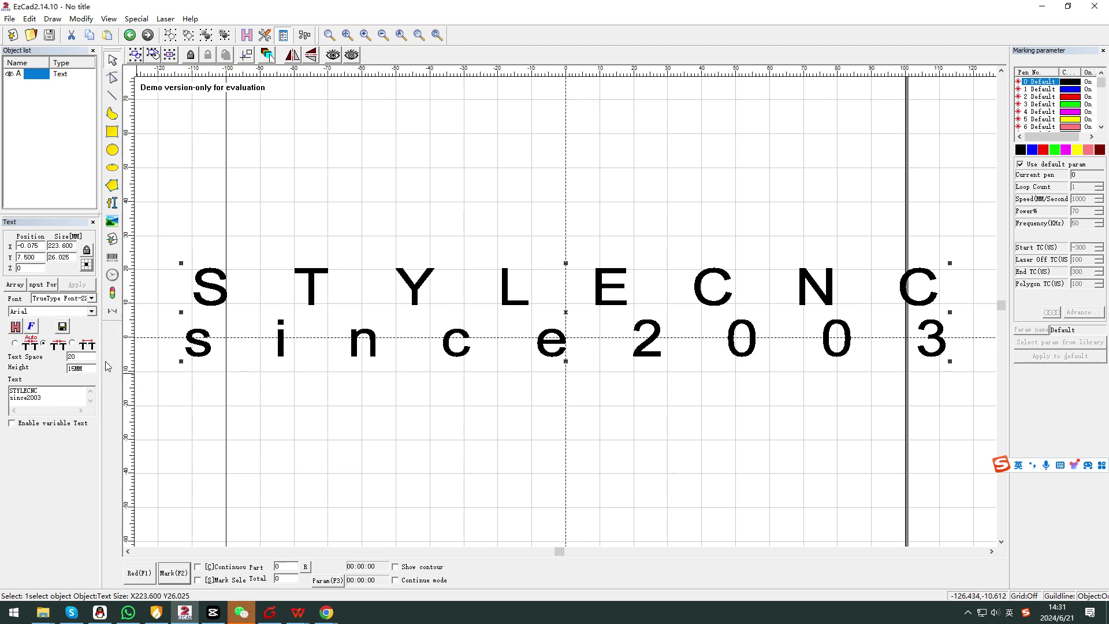
{"action": "left_click", "coordinate": [63, 327]}
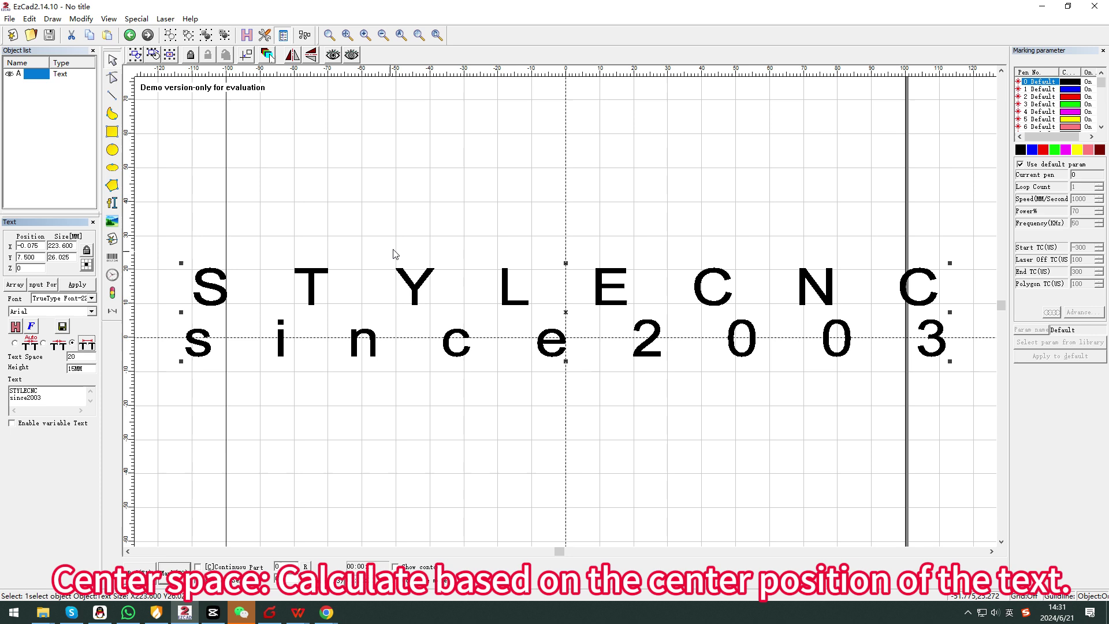
{"action": "left_click", "coordinate": [89, 288]}
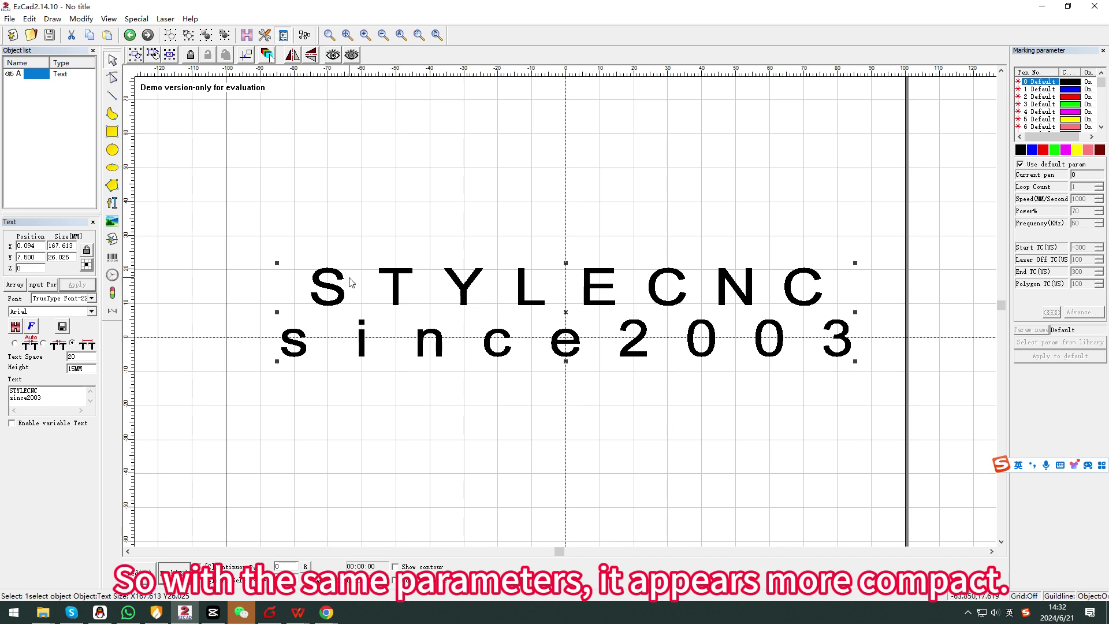
- Use automatic letter spacing and set the text height to 10 mm
{"action": "left_click", "coordinate": [15, 344]}
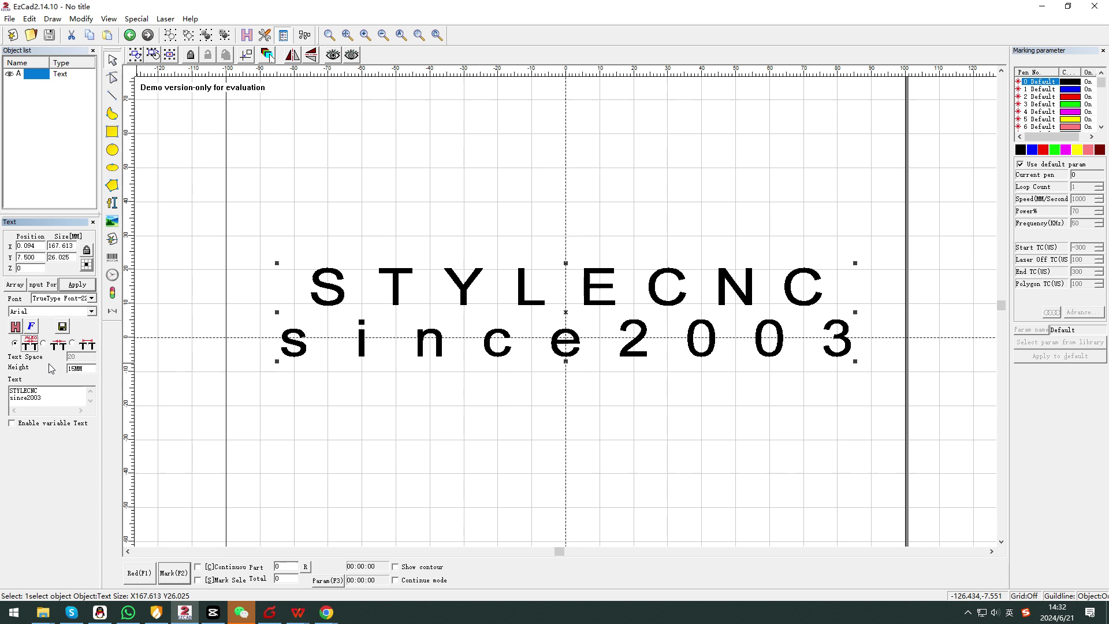
{"action": "double_click", "coordinate": [88, 369]}
{"action": "type", "text": "10"}
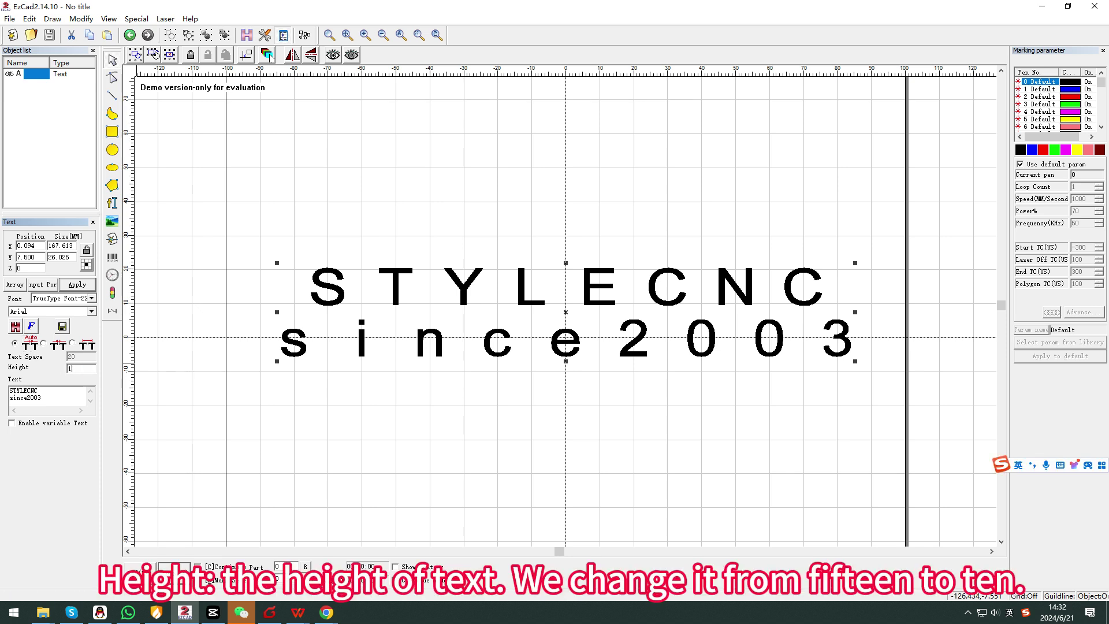
{"action": "left_click", "coordinate": [76, 286]}
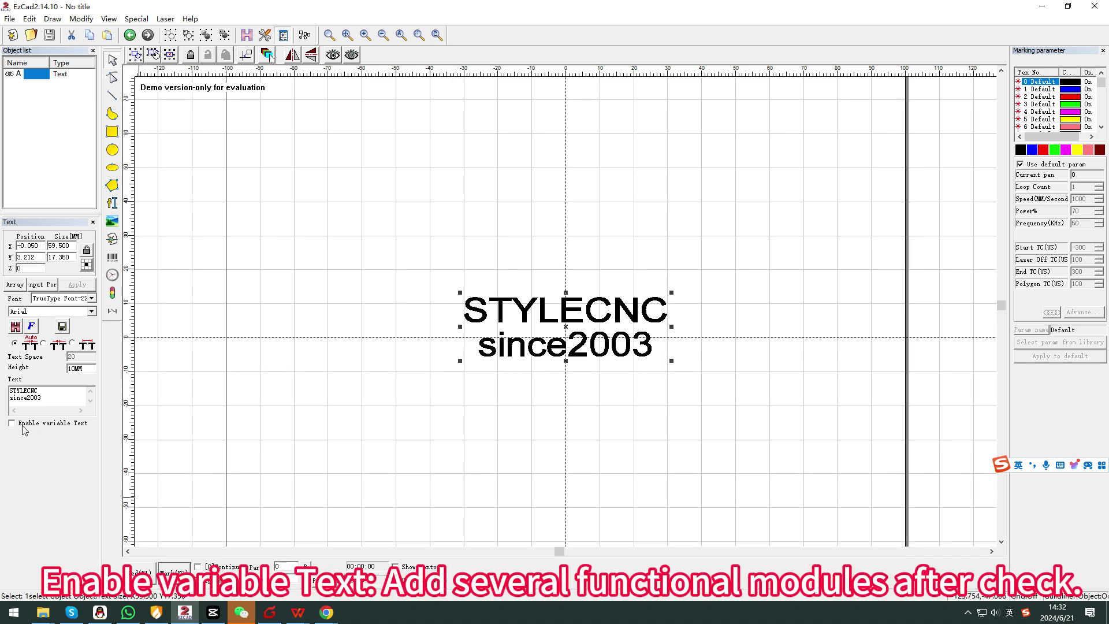
- Enable variable text and add a fixed-text element with the default value TEXT
{"action": "left_click", "coordinate": [12, 425]}
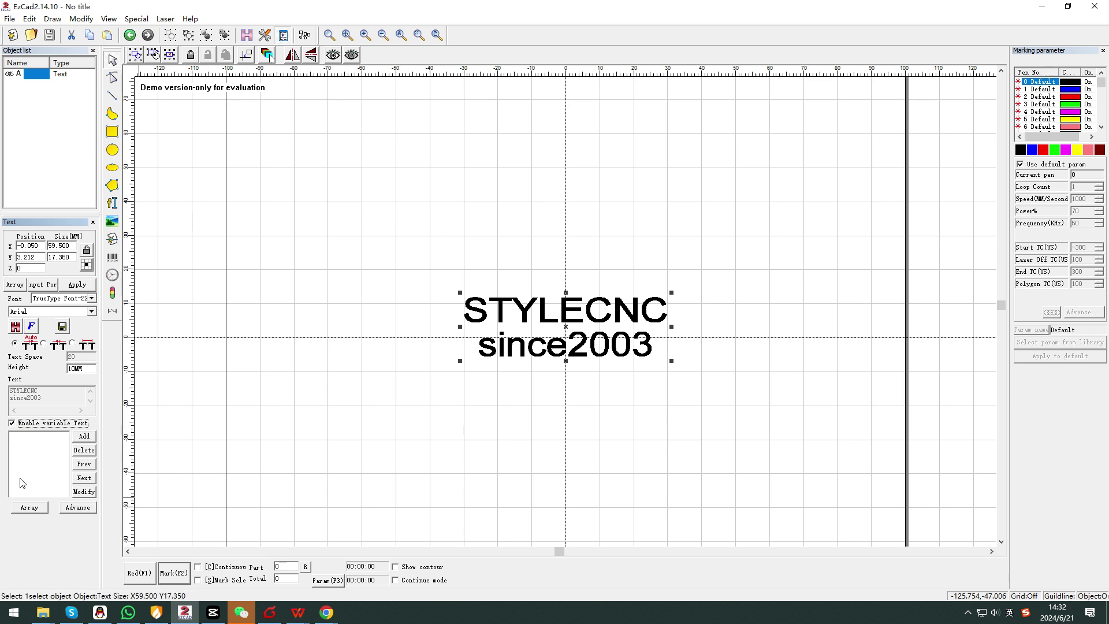
{"action": "left_click", "coordinate": [84, 436]}
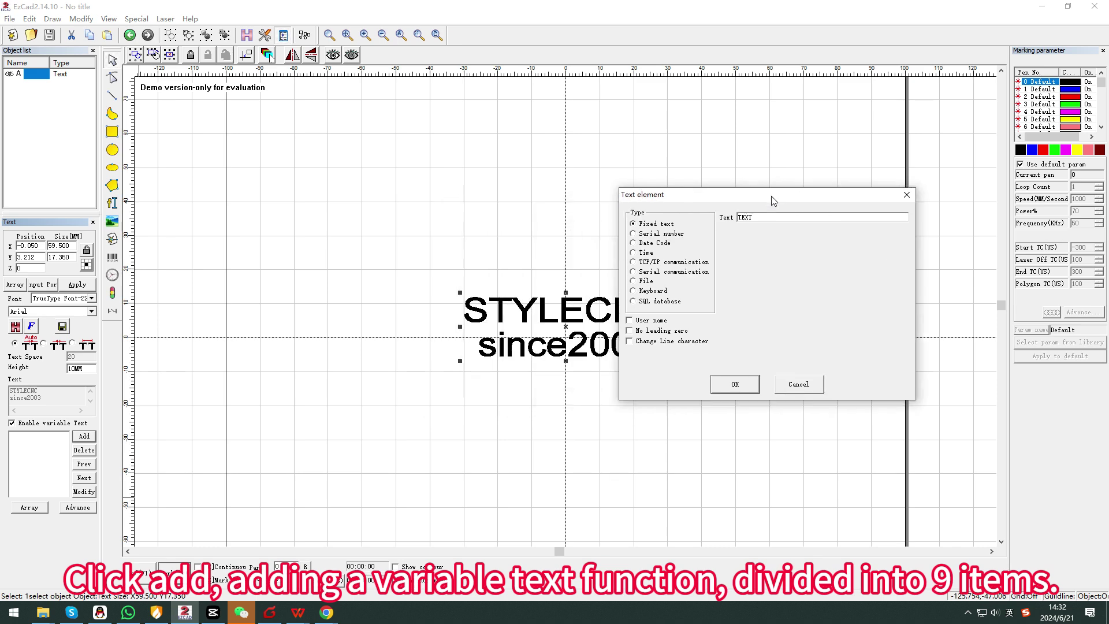
{"action": "left_click_drag", "start_coordinate": [558, 206], "coordinate": [794, 172]}
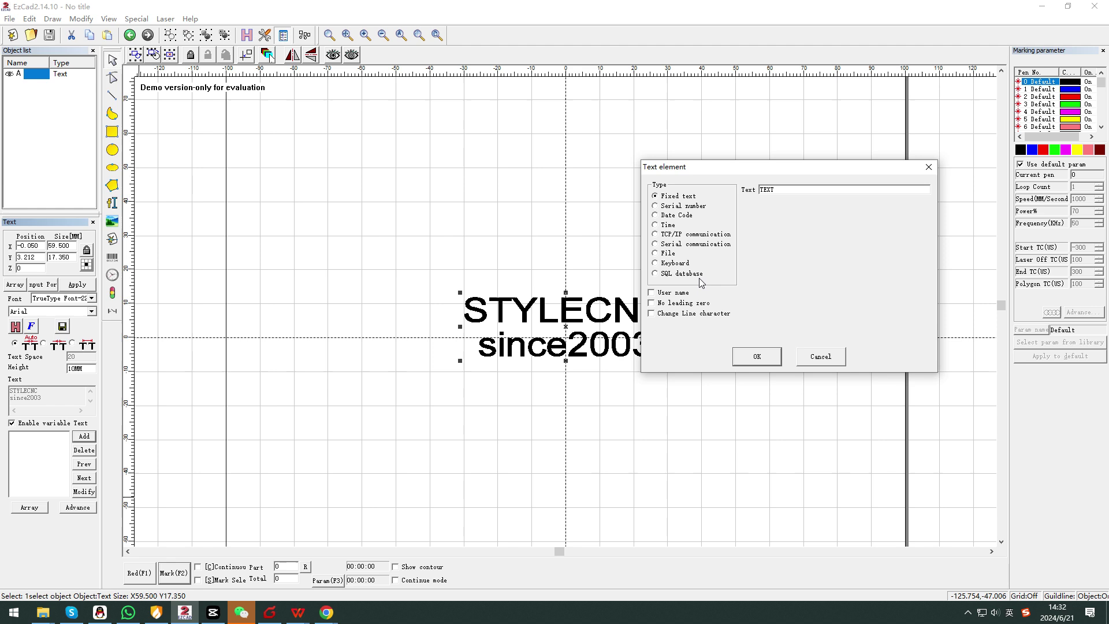
{"action": "left_click_drag", "start_coordinate": [752, 173], "coordinate": [752, 168]}
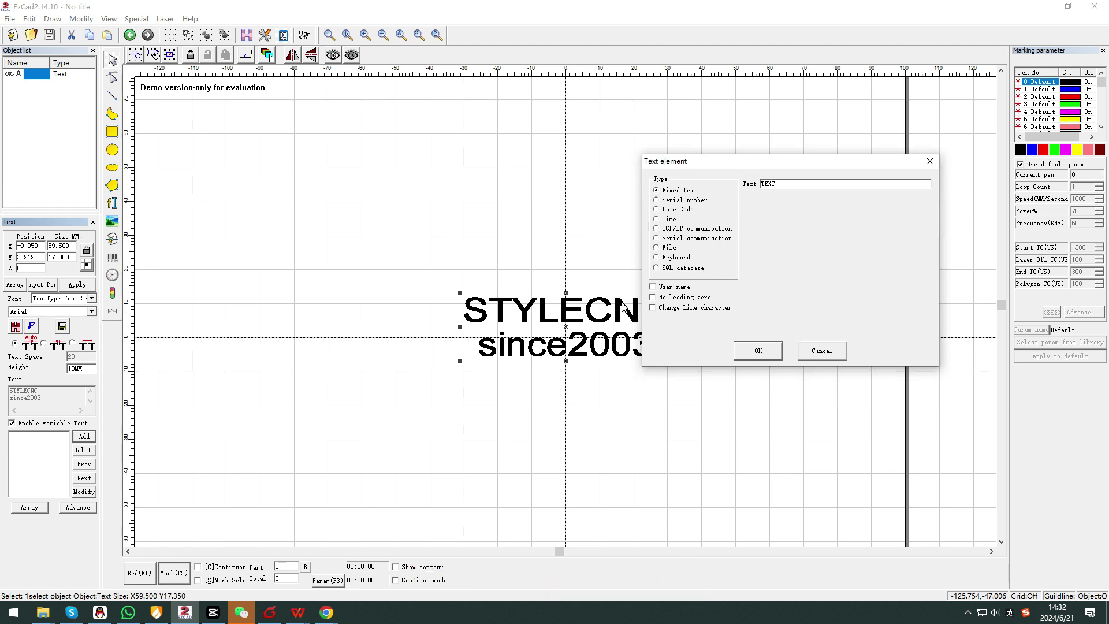
{"action": "left_click", "coordinate": [747, 352]}
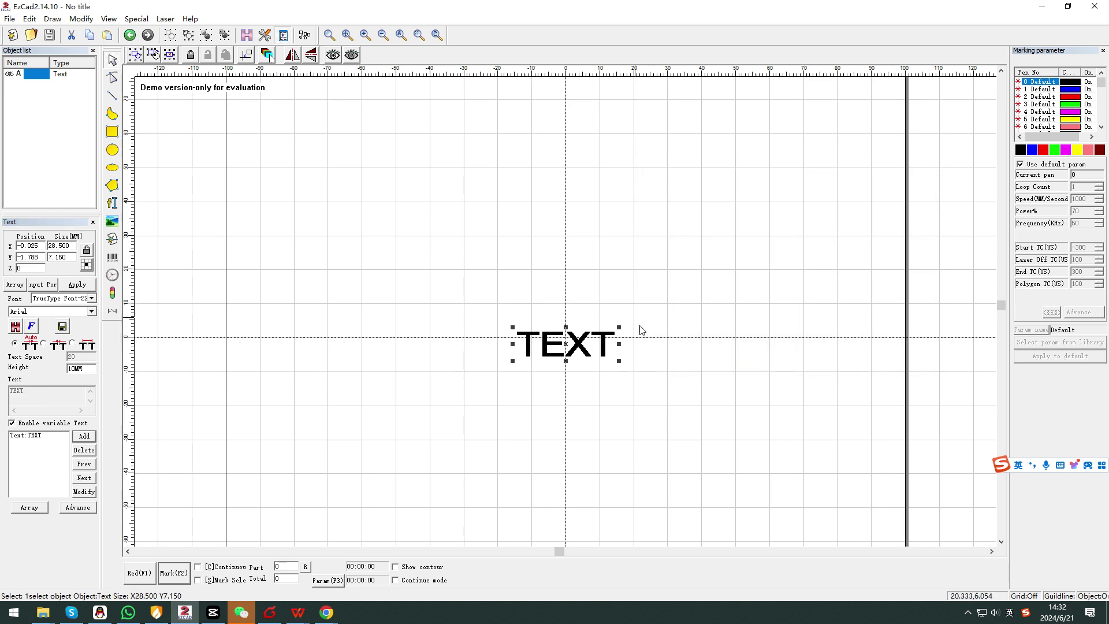
- Add a fixed-text element STYLECNC and delete the placeholder TEXT element
{"action": "left_click", "coordinate": [85, 436]}
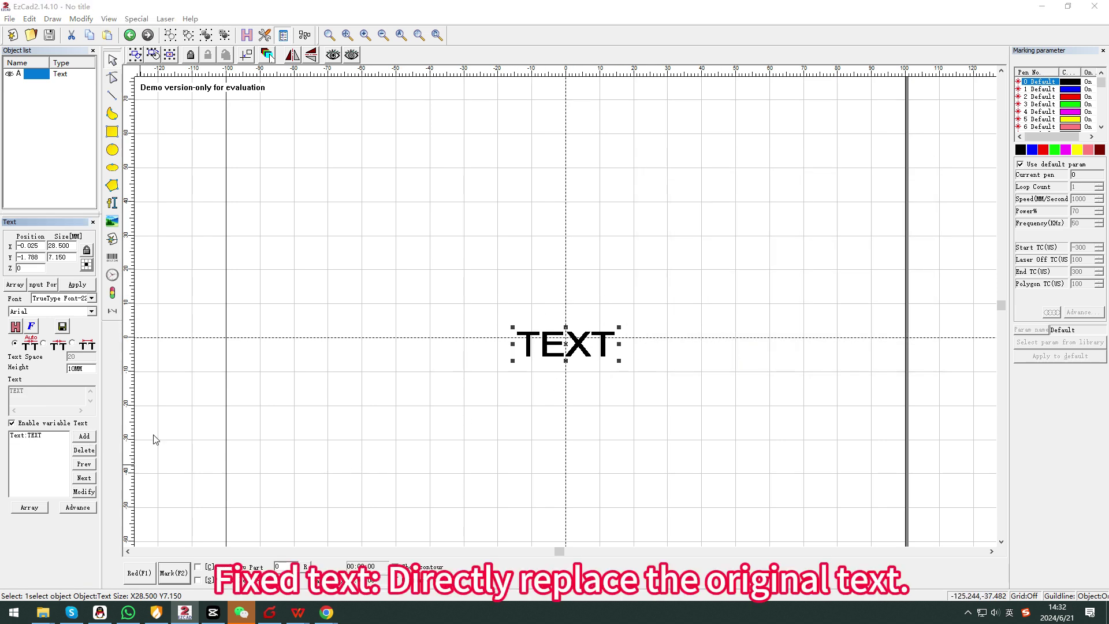
{"action": "mouse_move", "coordinate": [528, 201]}
{"action": "left_mouse_down"}
{"action": "mouse_move", "coordinate": [768, 228]}
{"action": "mouse_move", "coordinate": [766, 250]}
{"action": "left_mouse_up"}
{"action": "type", "text": "STYLECNC"}
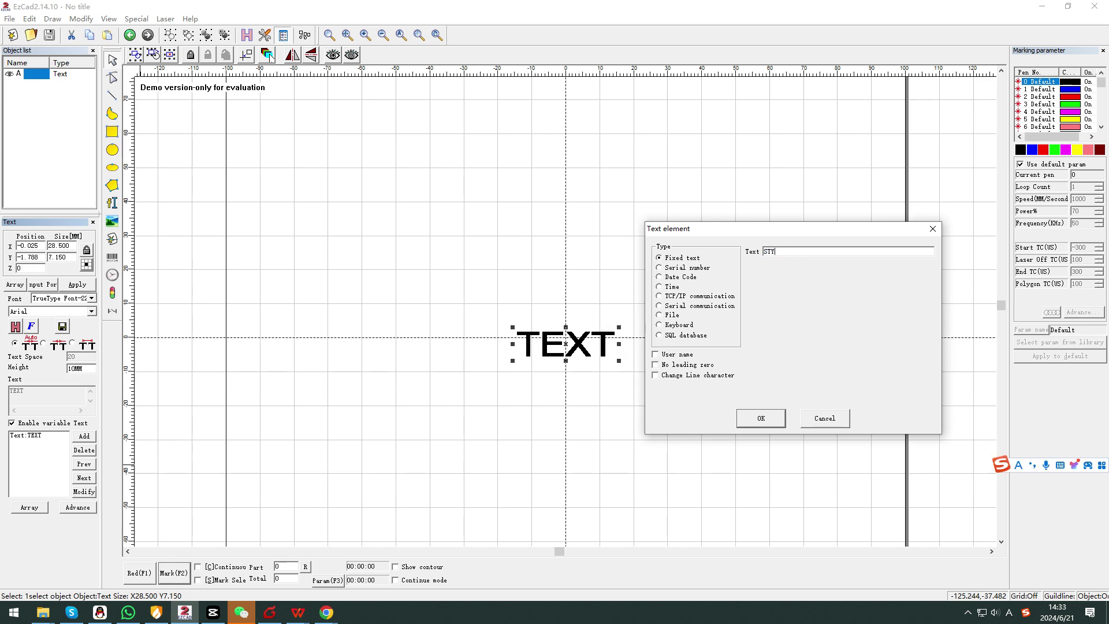
{"action": "left_click", "coordinate": [761, 418]}
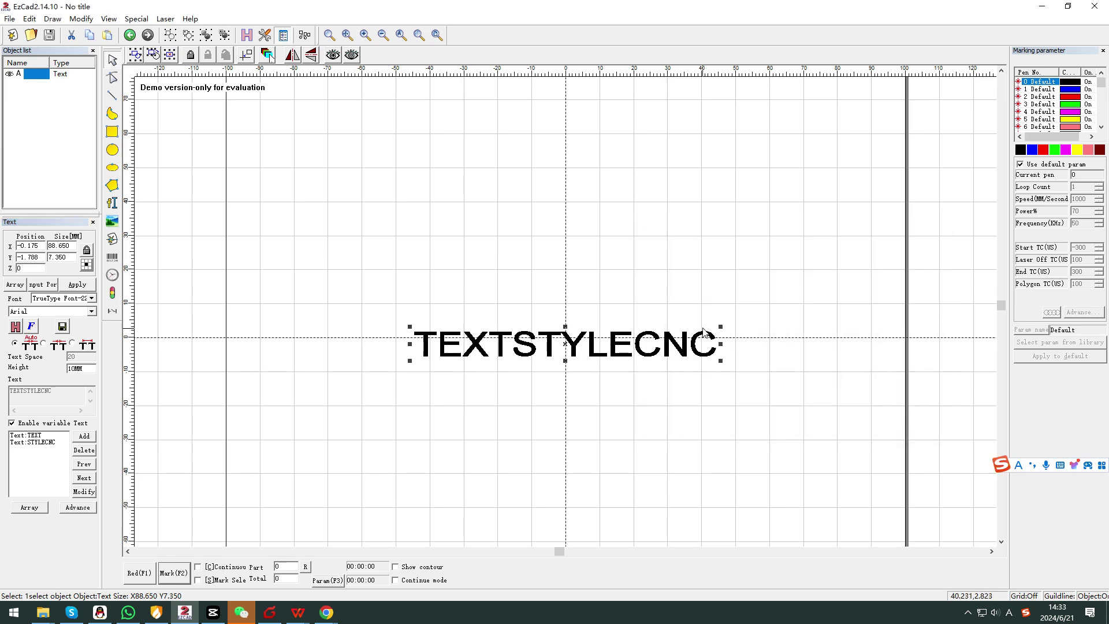
{"action": "left_click", "coordinate": [31, 436]}
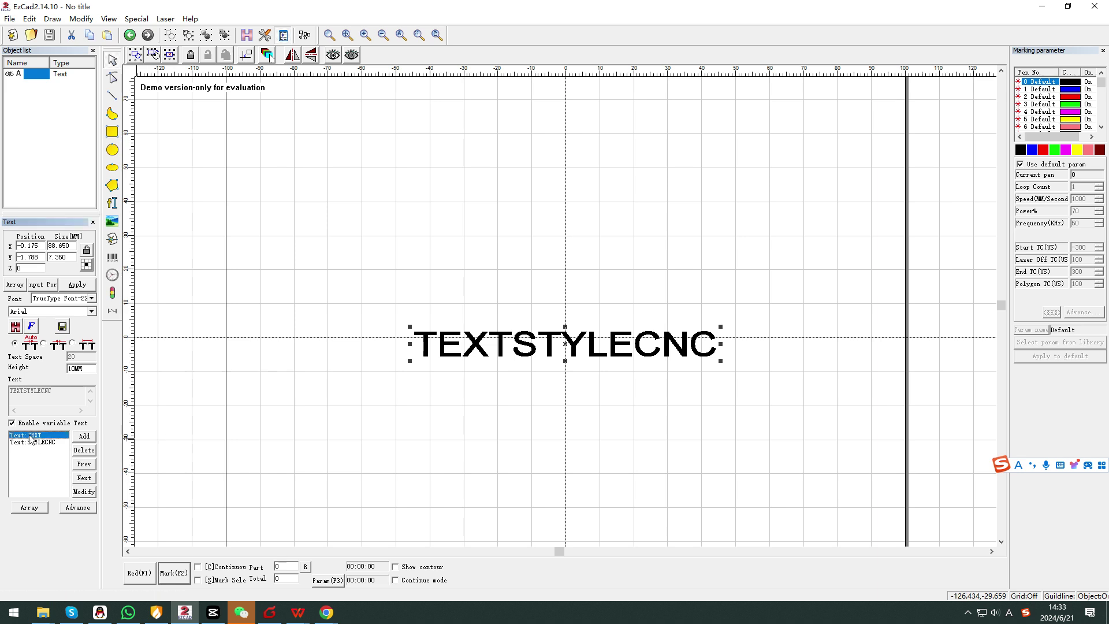
{"action": "left_click", "coordinate": [83, 451]}
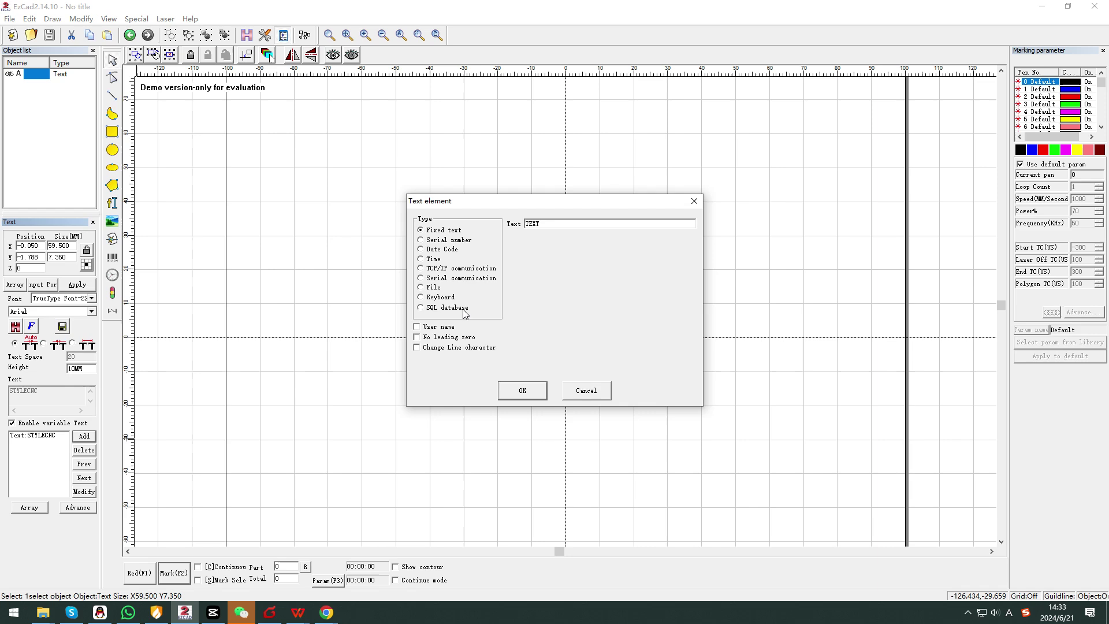
- Add a serial number element starting at 0000 with limit 9999
{"action": "left_click", "coordinate": [446, 240]}
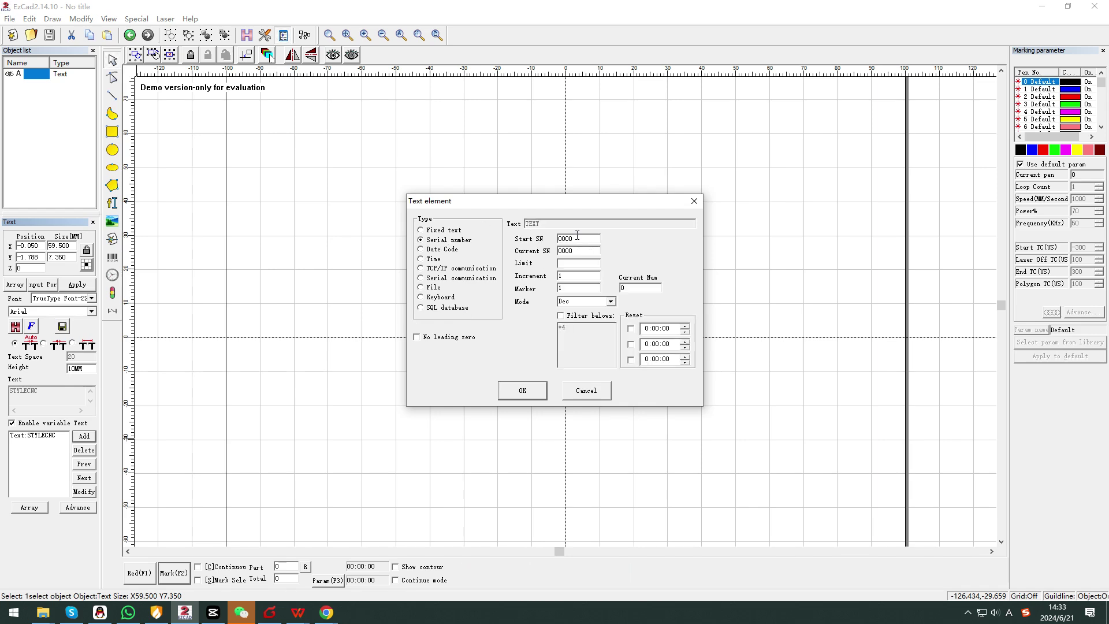
{"action": "left_click_drag", "start_coordinate": [615, 207], "coordinate": [911, 174]}
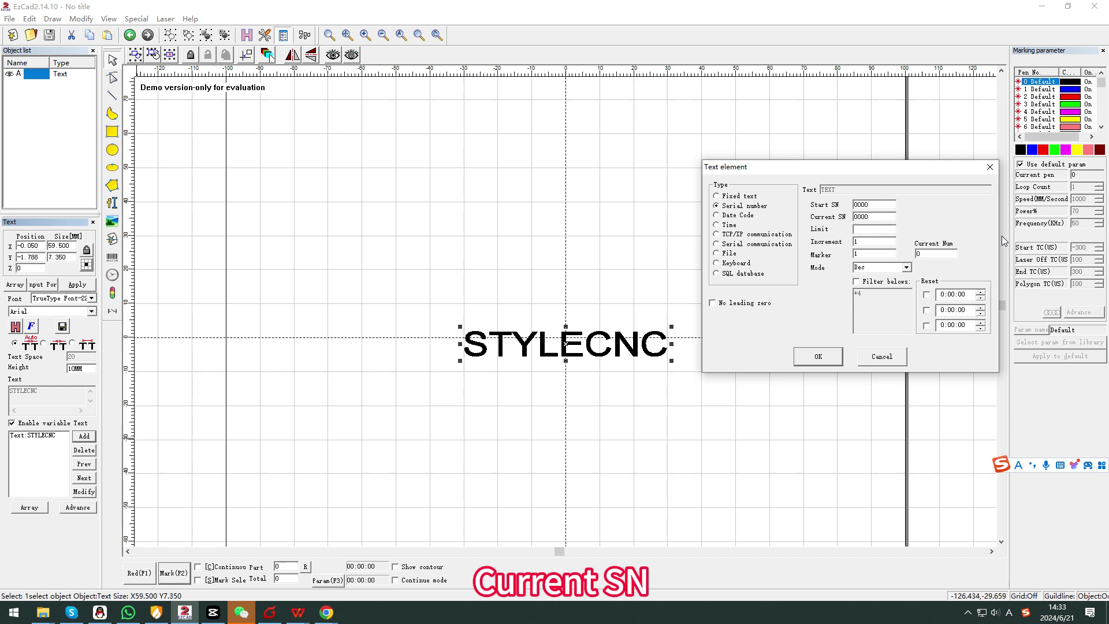
{"action": "type", "text": "9999"}
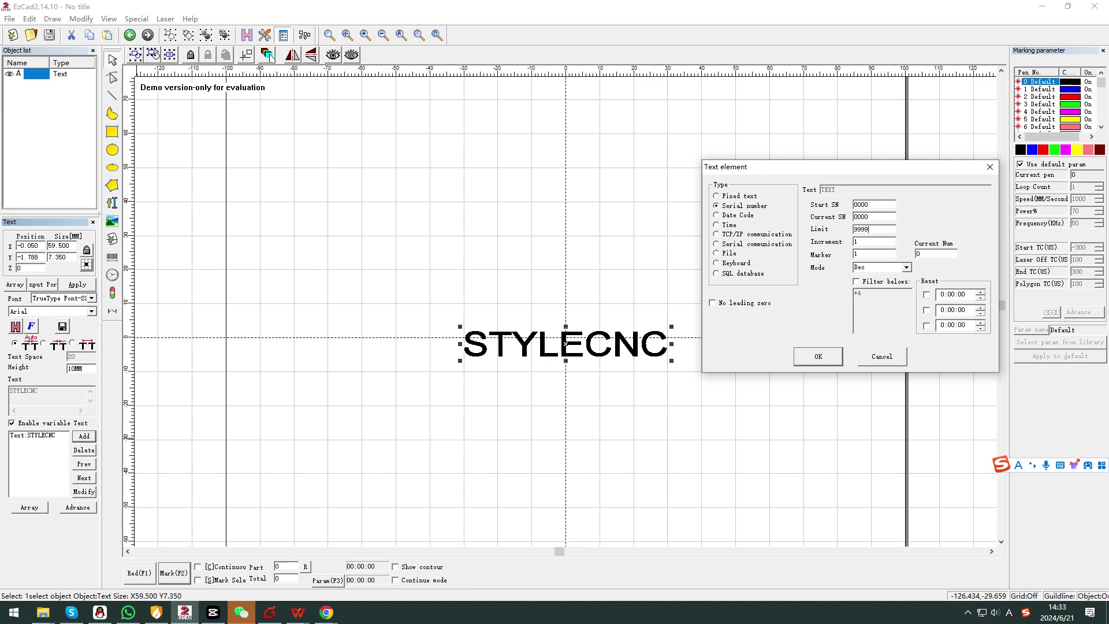
{"action": "left_click", "coordinate": [824, 360]}
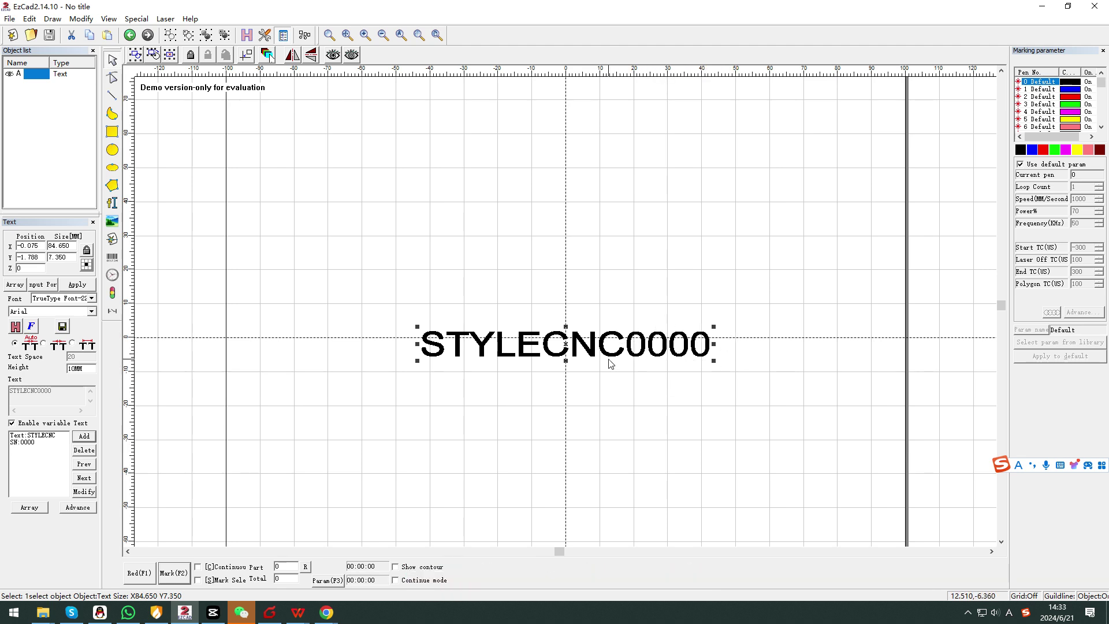
- Add a Year-2024 date code element after the serial number
{"action": "key", "text": "Return"}
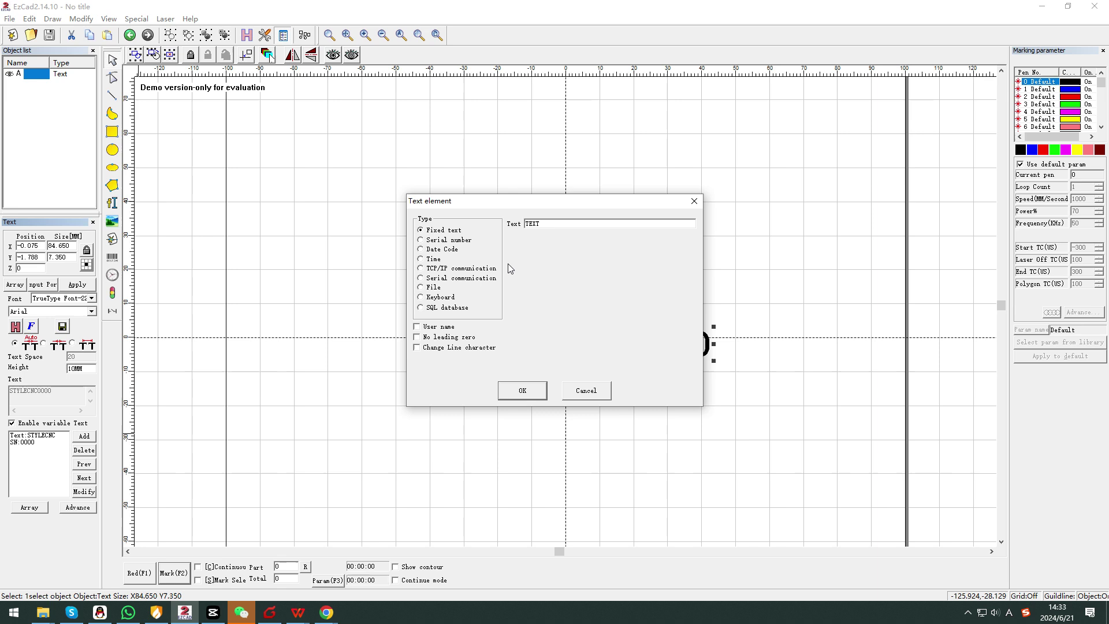
{"action": "left_click_drag", "start_coordinate": [537, 206], "coordinate": [877, 246]}
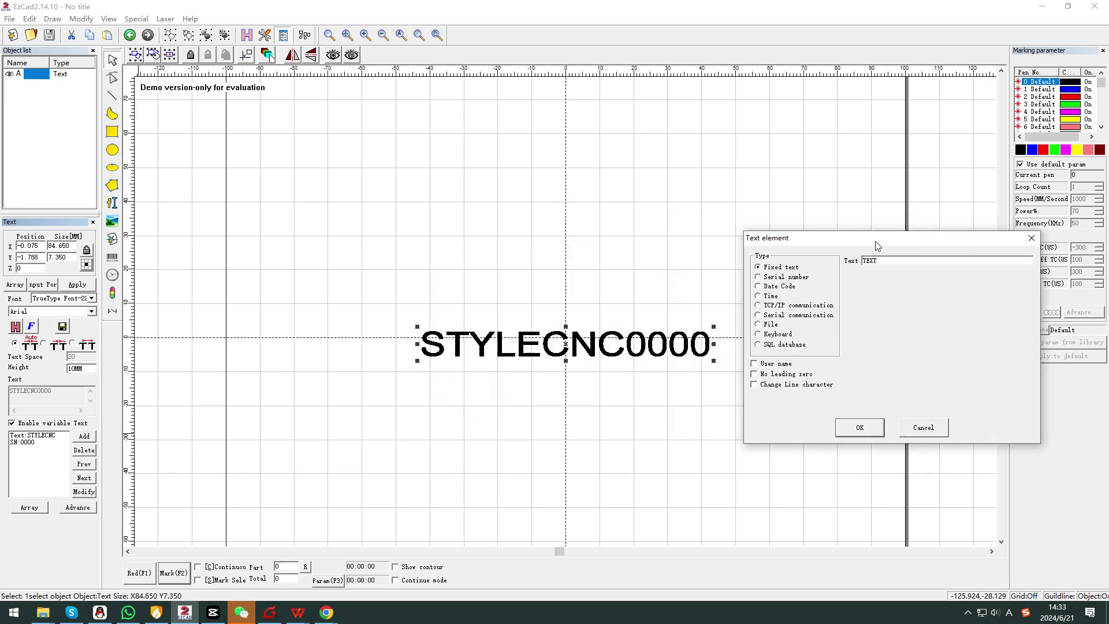
{"action": "left_click", "coordinate": [772, 289]}
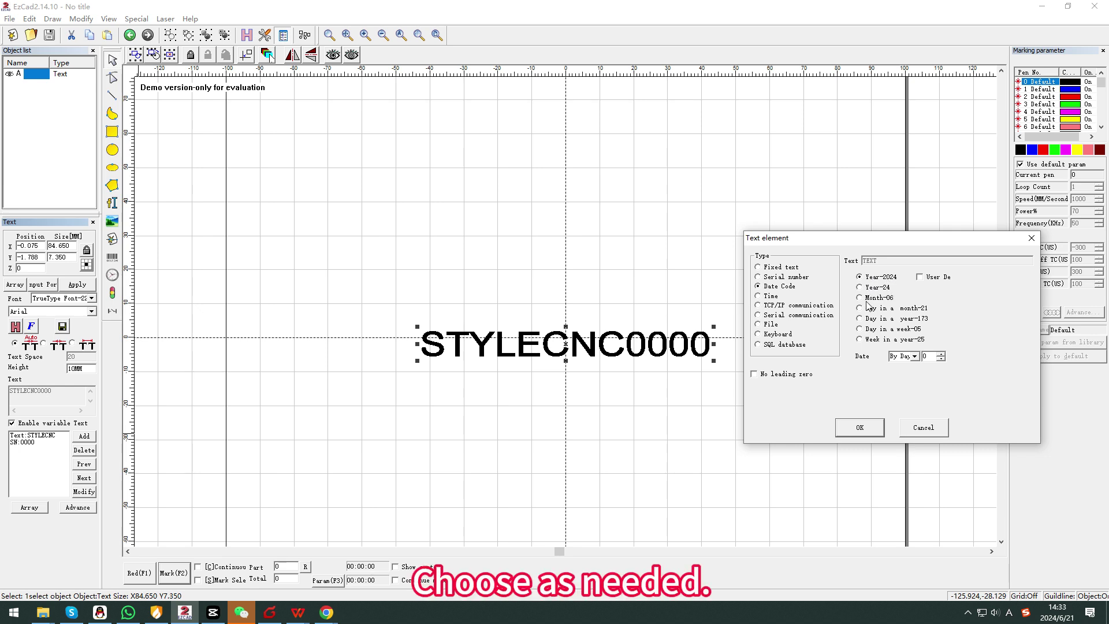
{"action": "left_click", "coordinate": [860, 427]}
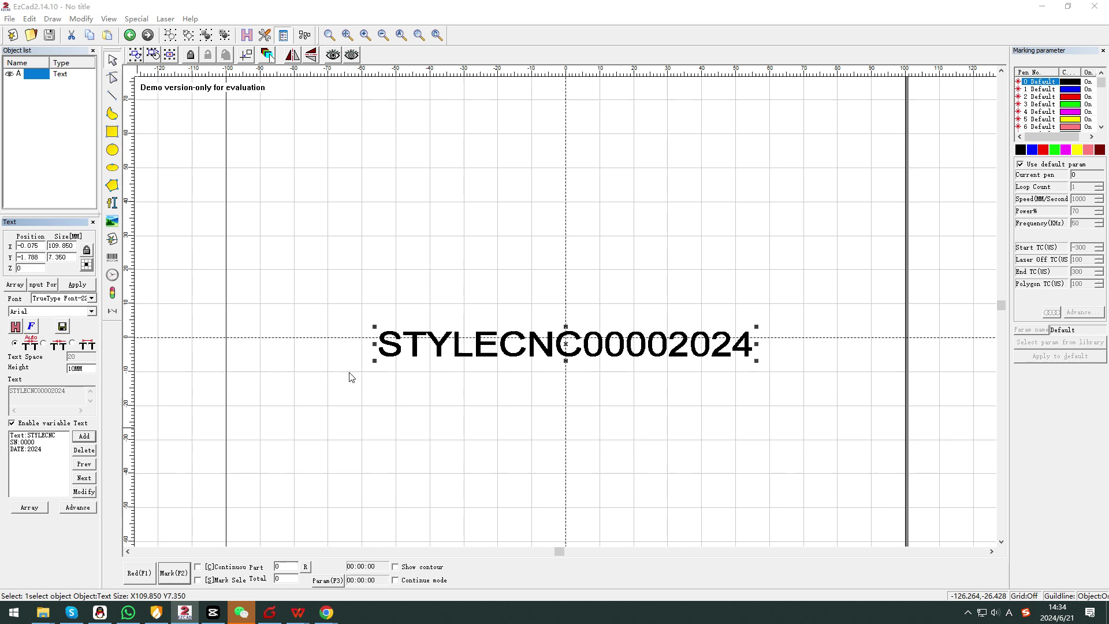
- Add an Hour-24 time element to the end of the text
{"action": "left_click", "coordinate": [434, 259]}
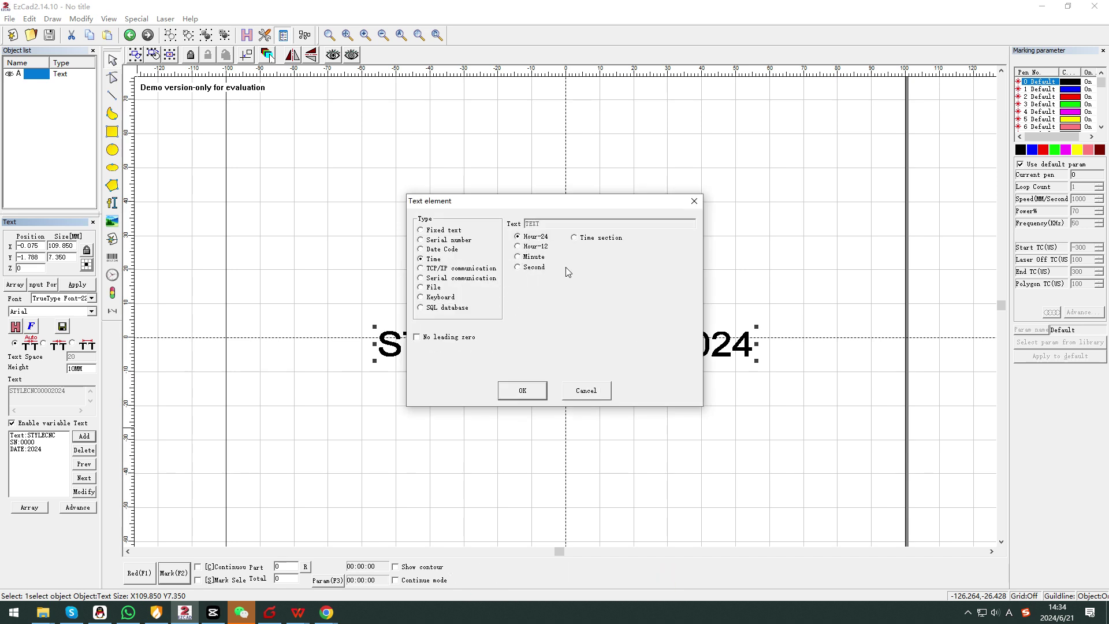
{"action": "left_click", "coordinate": [523, 392]}
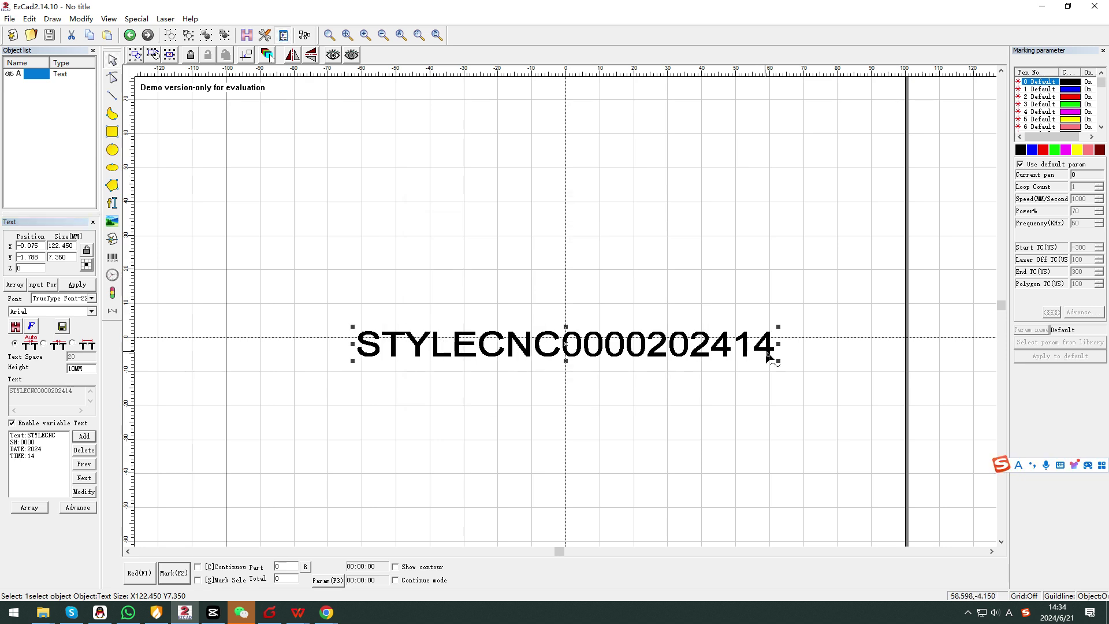
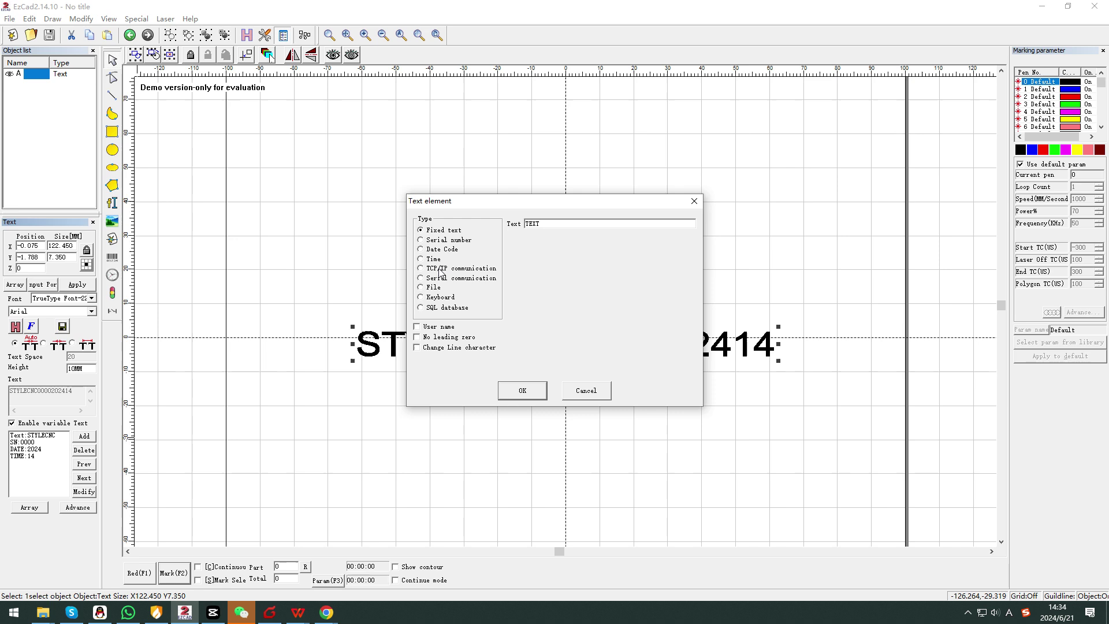
{"action": "left_click", "coordinate": [437, 270]}
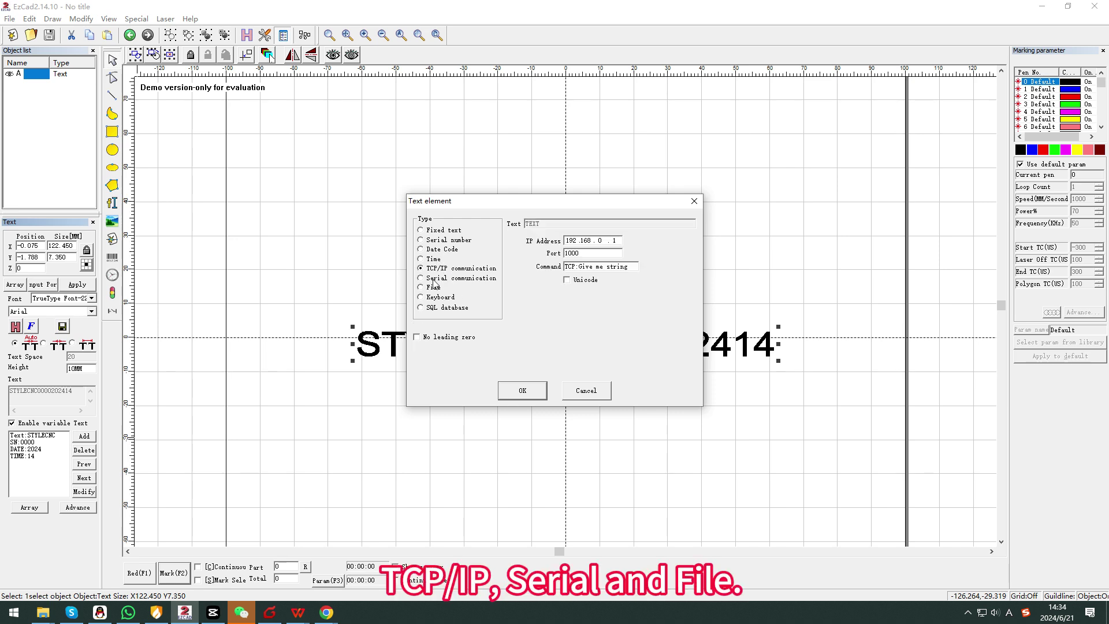
{"action": "left_click", "coordinate": [421, 278]}
{"action": "left_click", "coordinate": [437, 292]}
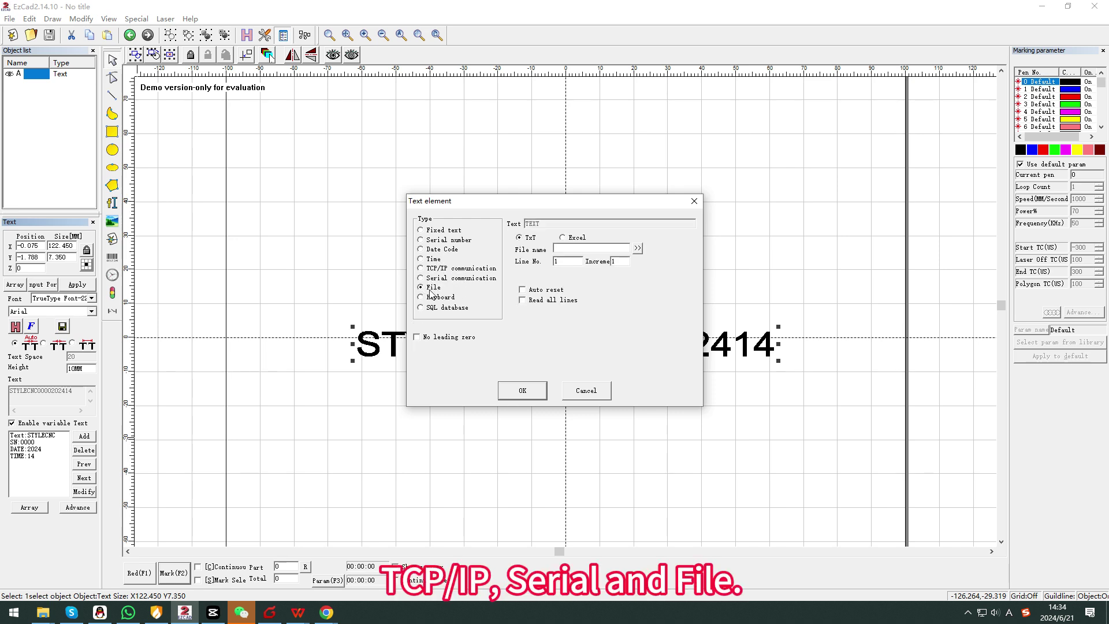
{"action": "left_click", "coordinate": [432, 300]}
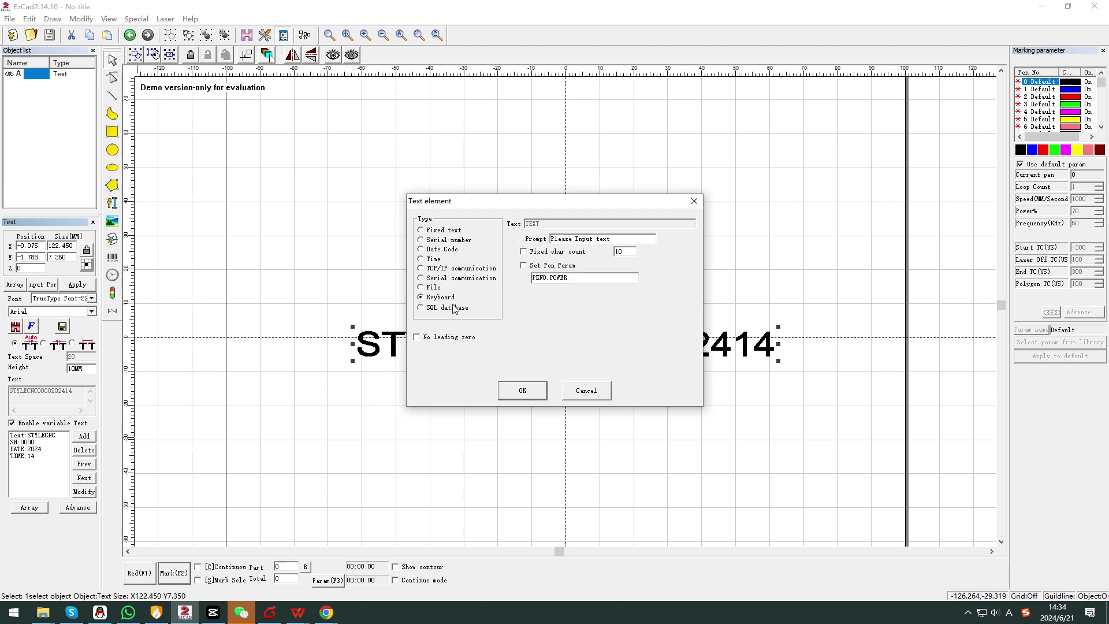
{"action": "left_click_drag", "start_coordinate": [553, 208], "coordinate": [734, 214]}
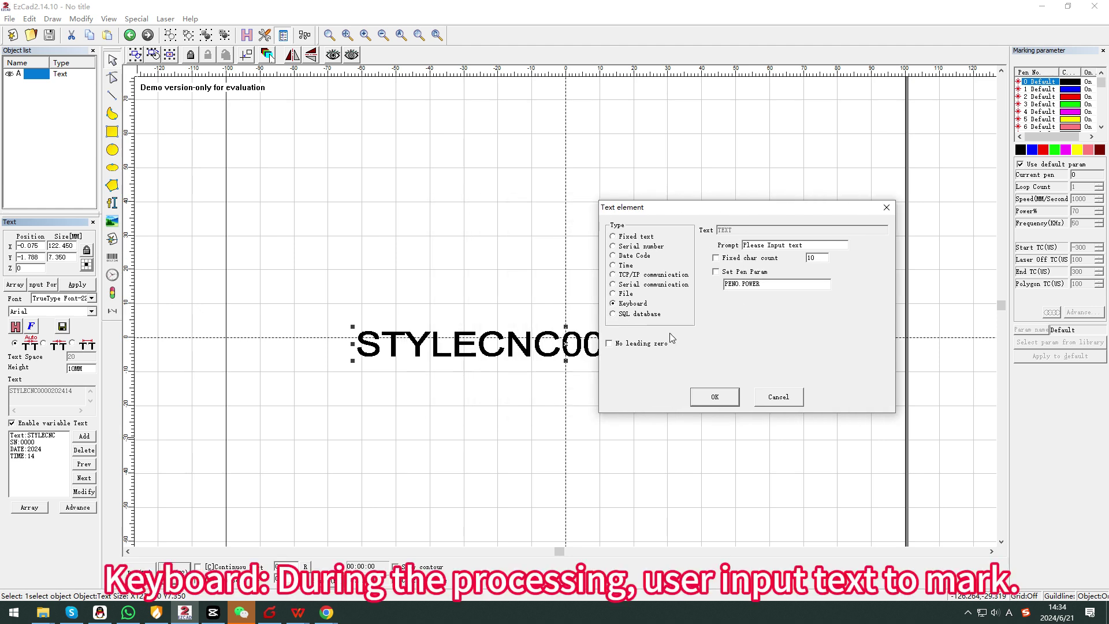
{"action": "left_click", "coordinate": [713, 398]}
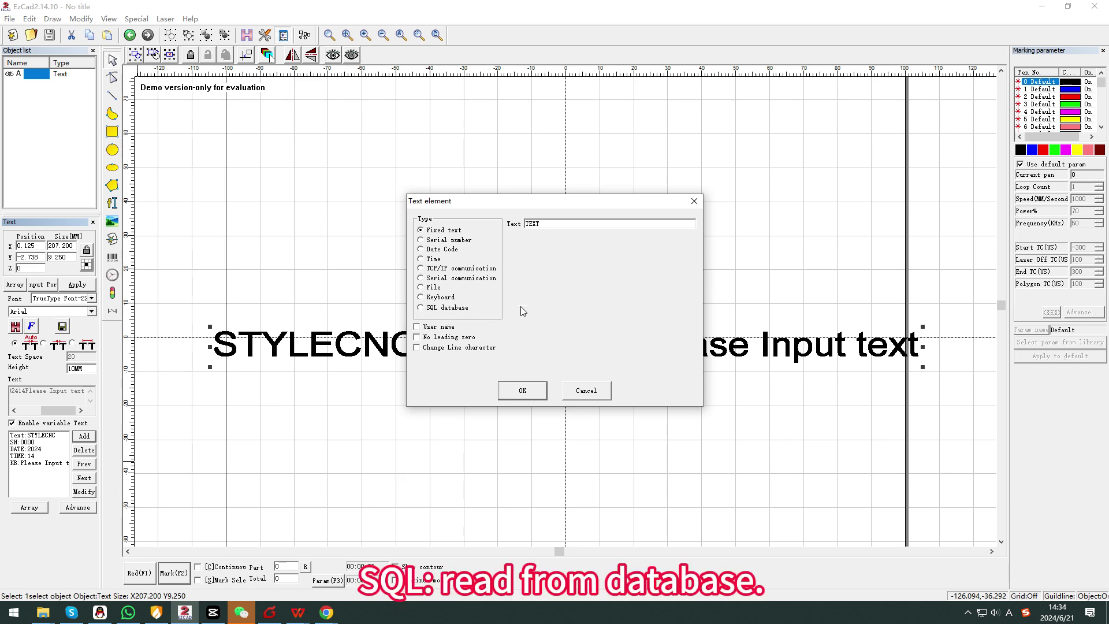
- Dismiss the text dialog and test-mark three times to advance the serial number
{"action": "left_click", "coordinate": [544, 396]}
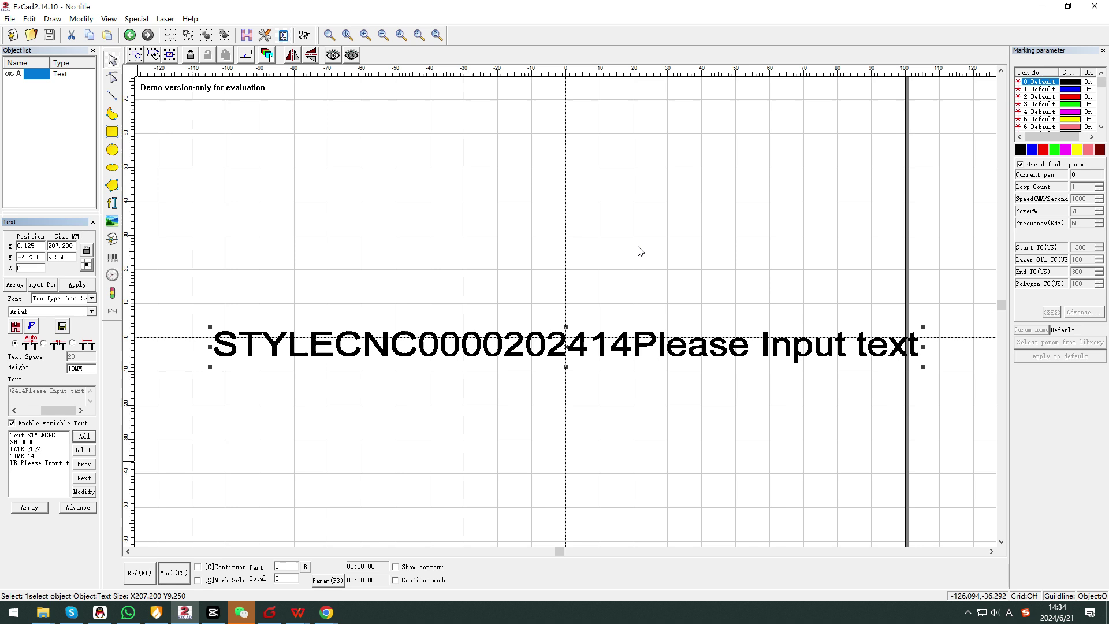
{"action": "left_click", "coordinate": [172, 573]}
{"action": "key", "text": "F2"}
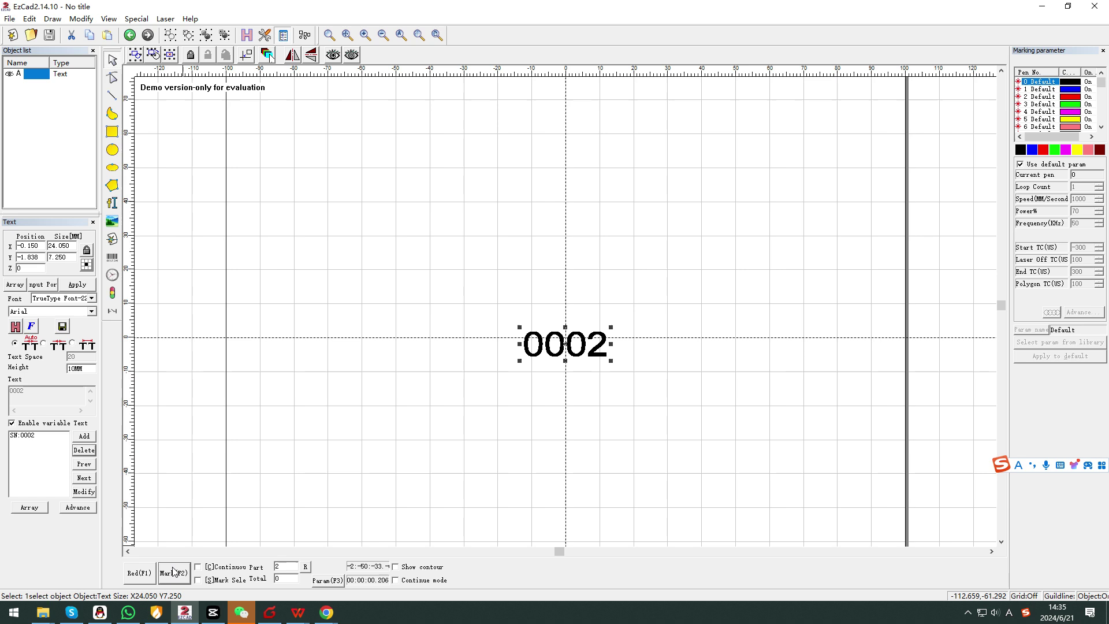
{"action": "left_click", "coordinate": [173, 572]}
- Make the text a single Keyboard-input variable showing 'Please Input text'
{"action": "left_click", "coordinate": [84, 435]}
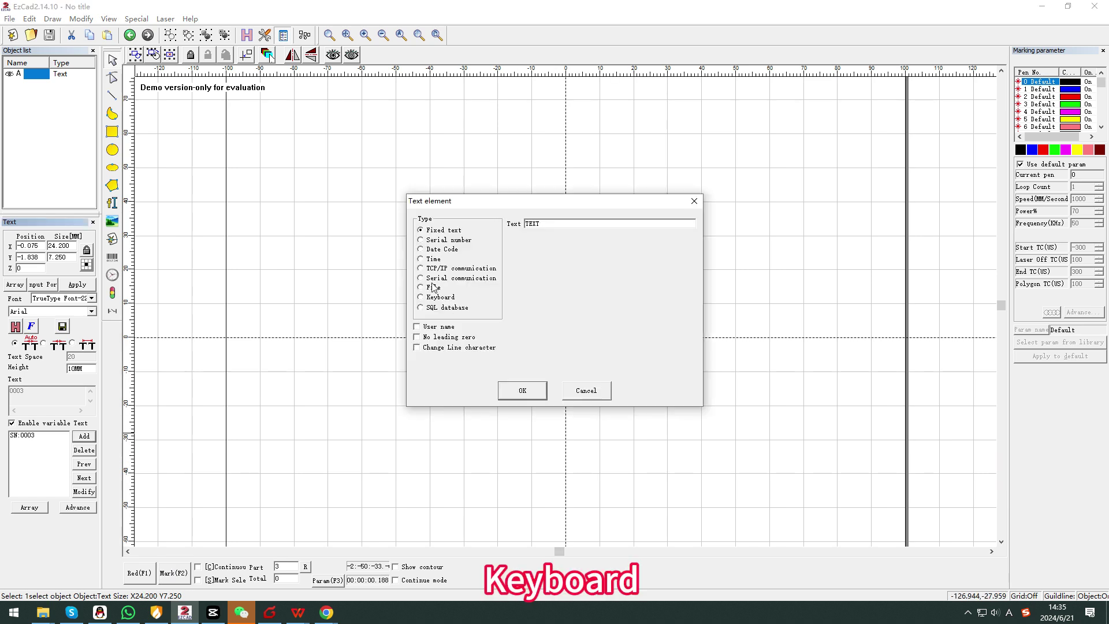
{"action": "left_click", "coordinate": [440, 298]}
{"action": "left_click", "coordinate": [523, 390]}
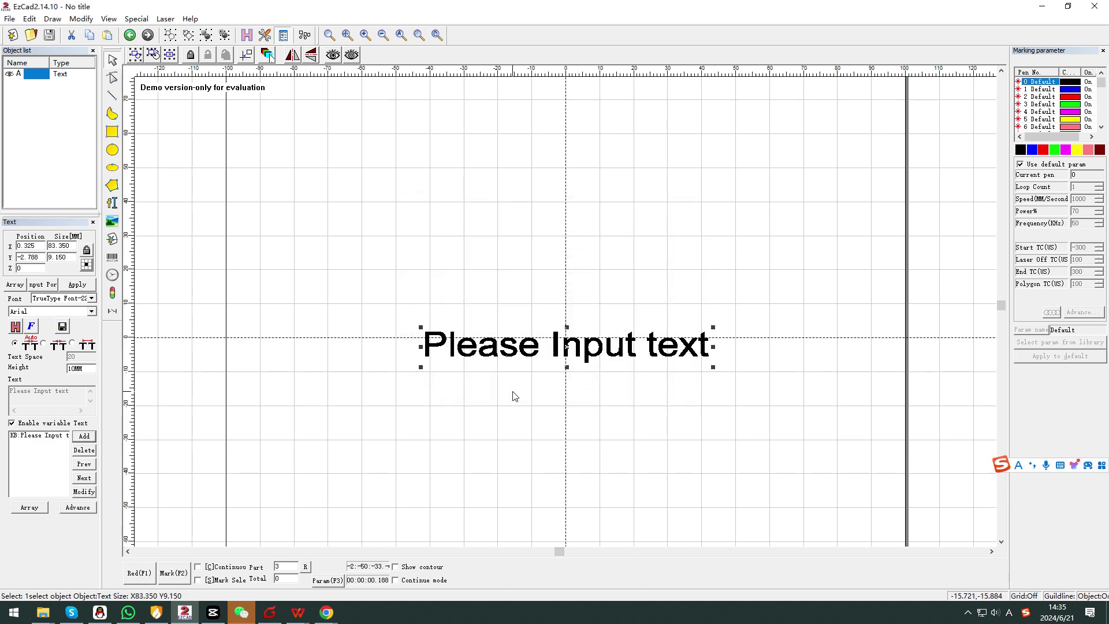
- Test-mark twice, entering 123 and then TEXT at the keyboard prompt
{"action": "left_click", "coordinate": [174, 572]}
{"action": "type", "text": "123"}
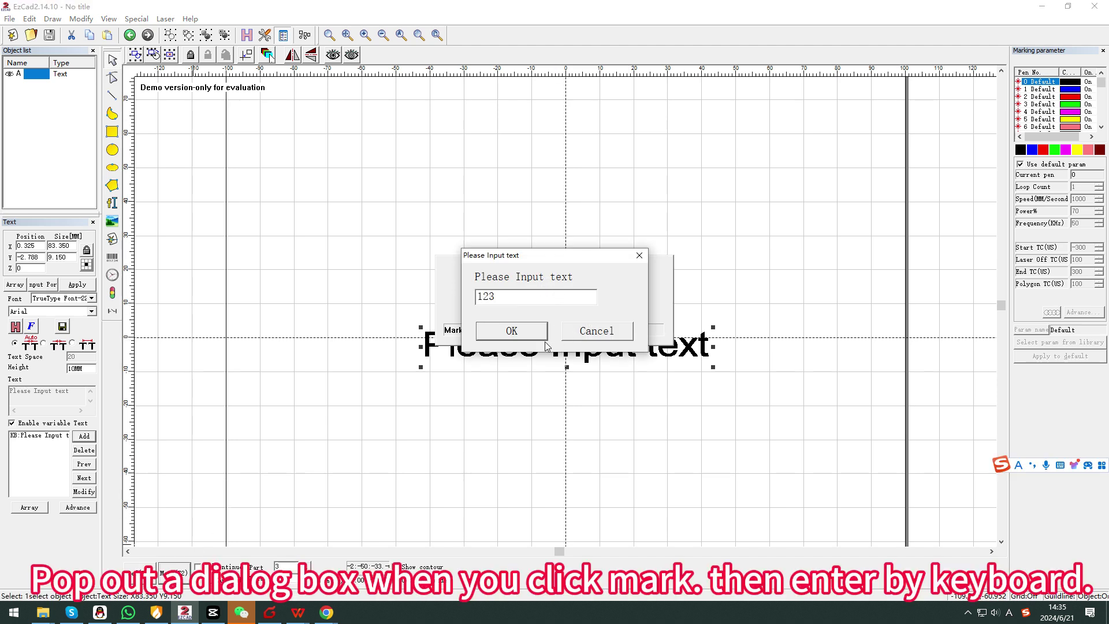
{"action": "key", "text": "Return"}
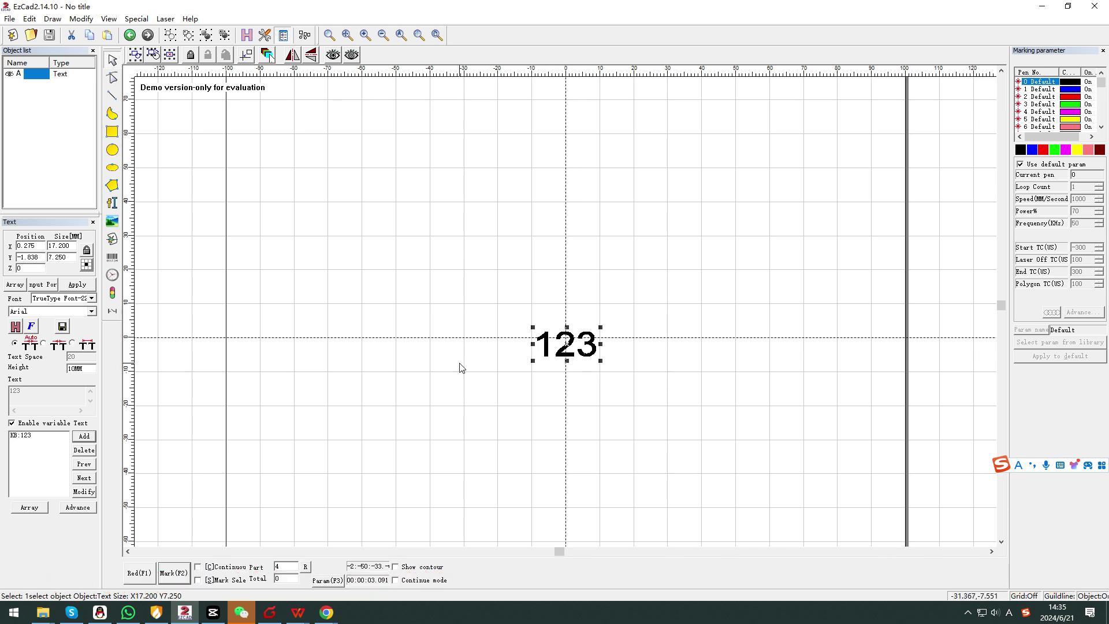
{"action": "left_click", "coordinate": [570, 347]}
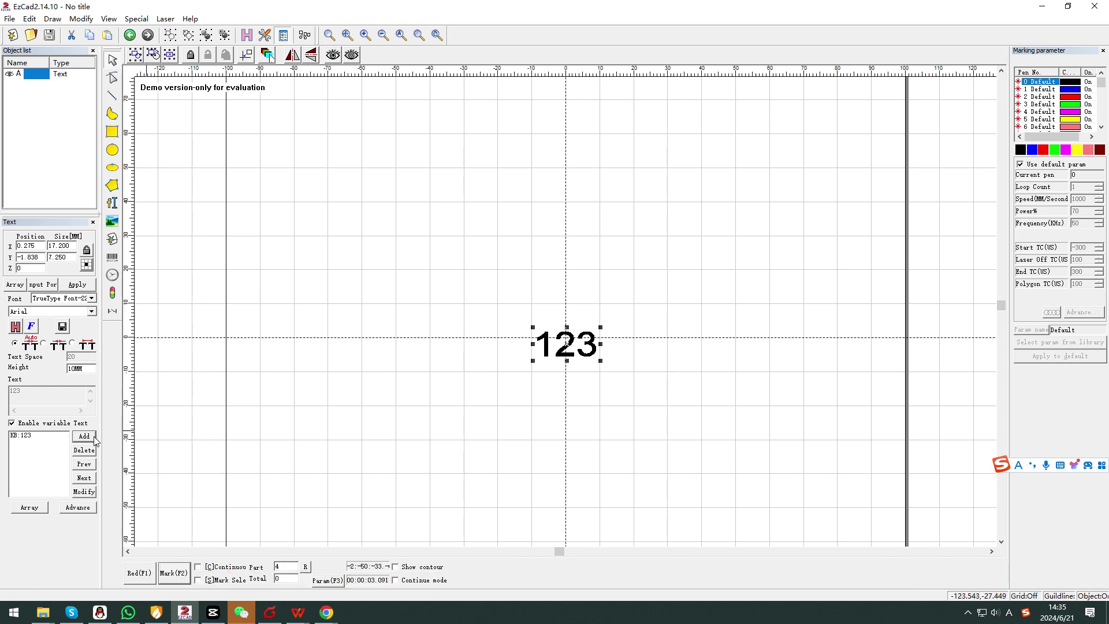
{"action": "left_click", "coordinate": [173, 572]}
{"action": "type", "text": "TEXT"}
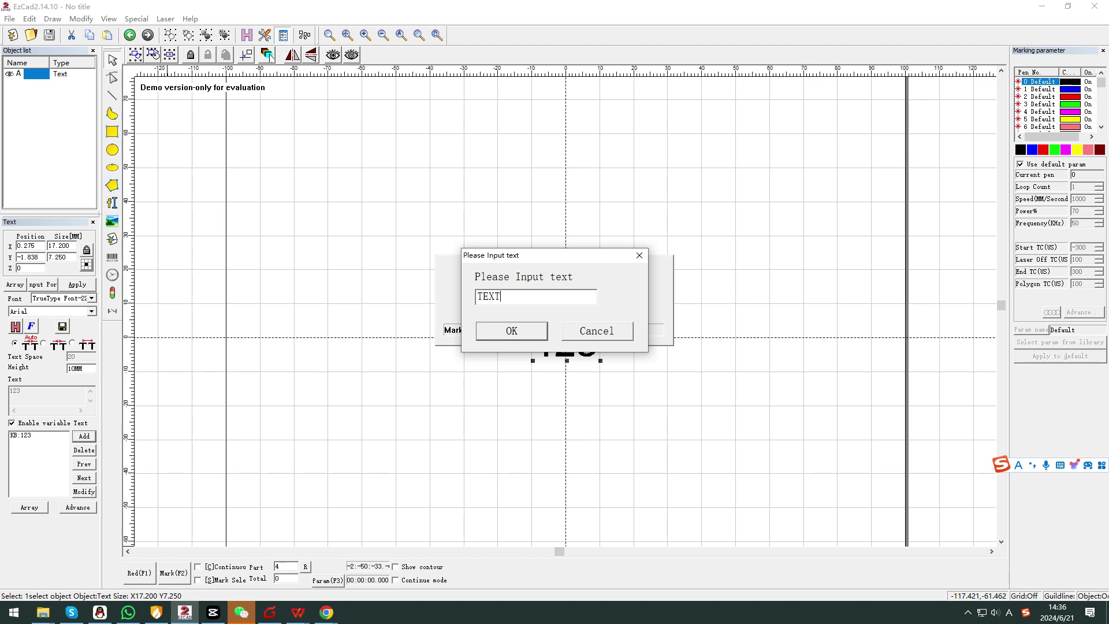
{"action": "key", "text": "Return"}
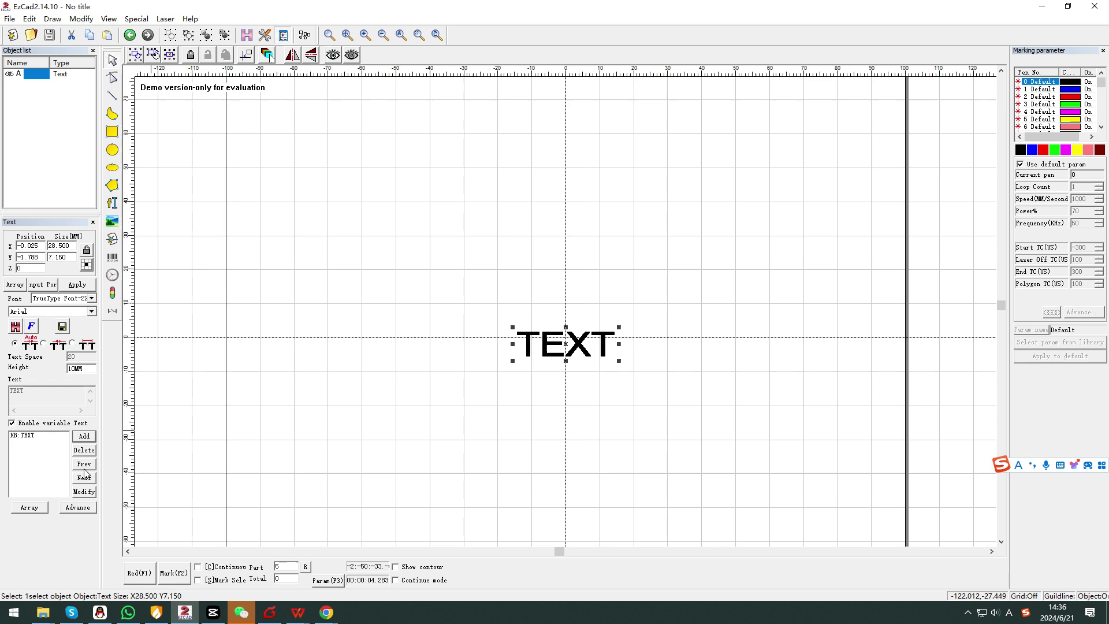
- Check the advanced text options, then move the TEXT object above the centre line
{"action": "left_click", "coordinate": [79, 509]}
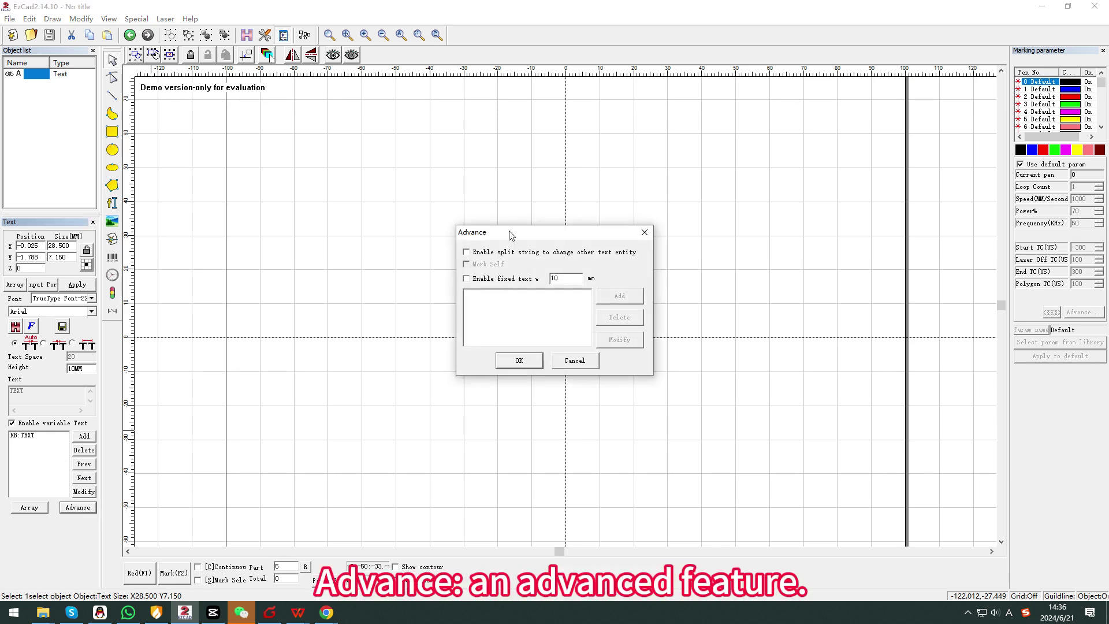
{"action": "left_click_drag", "start_coordinate": [509, 235], "coordinate": [263, 280]}
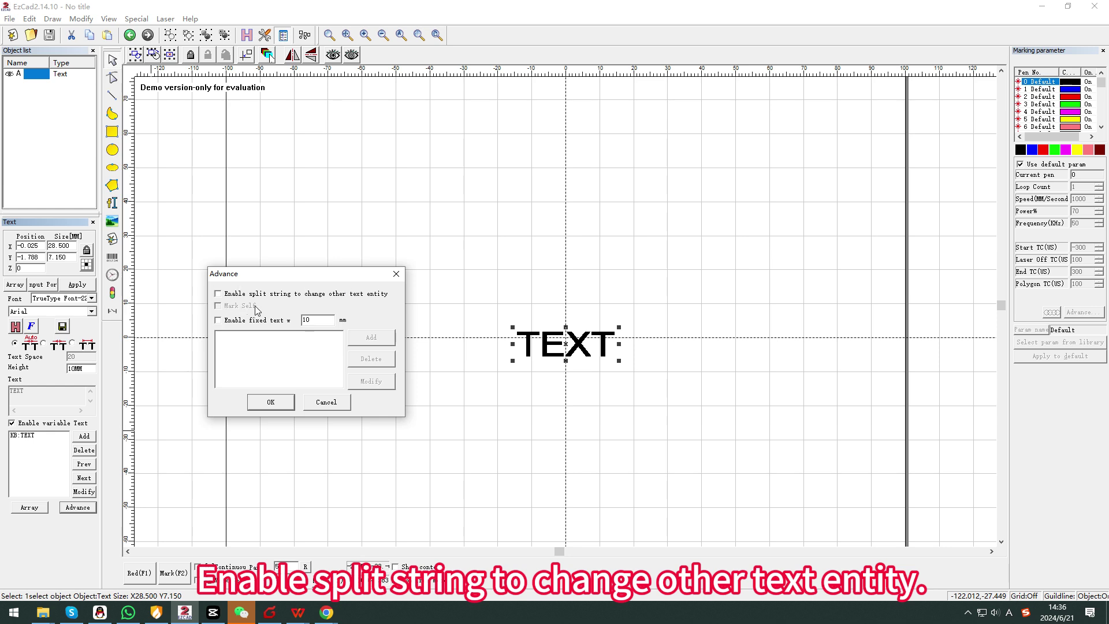
{"action": "left_click", "coordinate": [397, 274]}
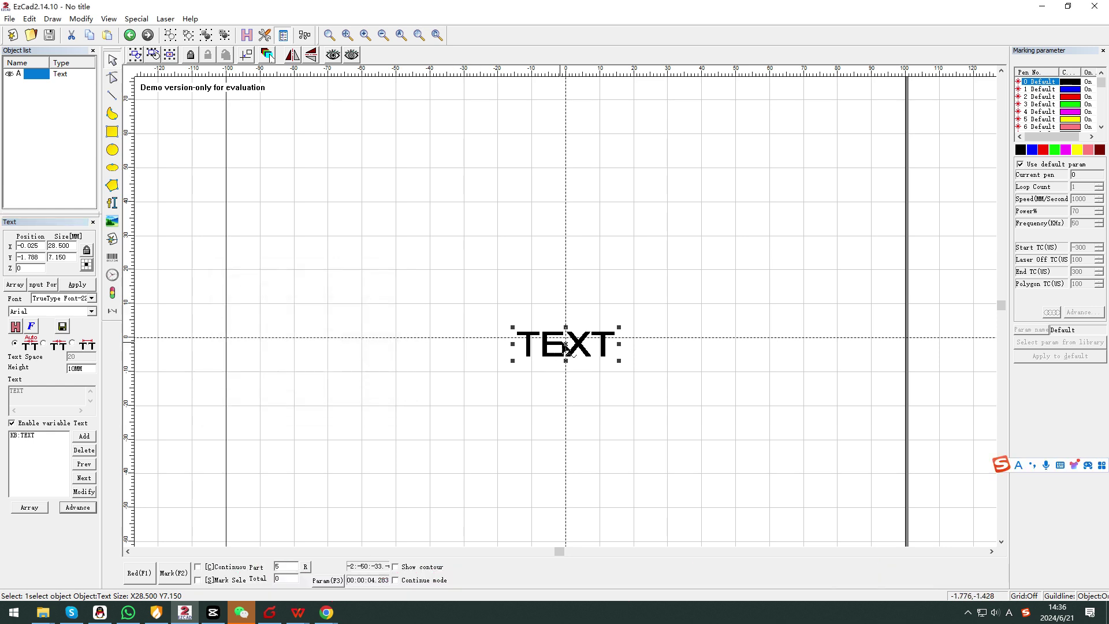
{"action": "left_click_drag", "start_coordinate": [576, 354], "coordinate": [572, 270]}
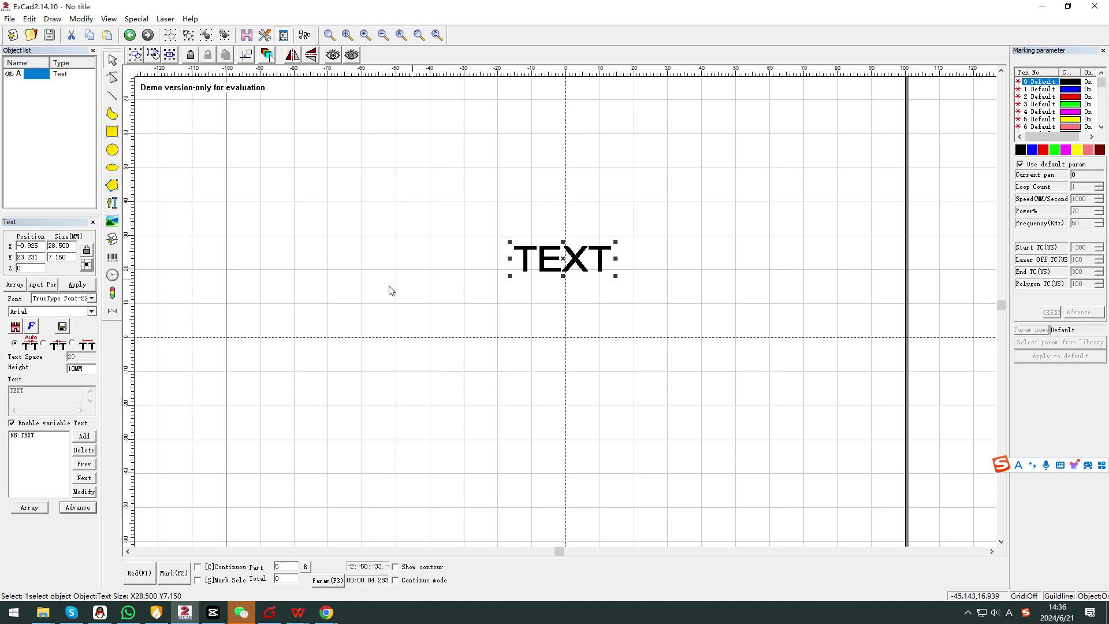
- Place a second TEXT object below the first one
{"action": "key", "text": "t"}
{"action": "left_click", "coordinate": [555, 307]}
{"action": "right_click", "coordinate": [569, 357]}
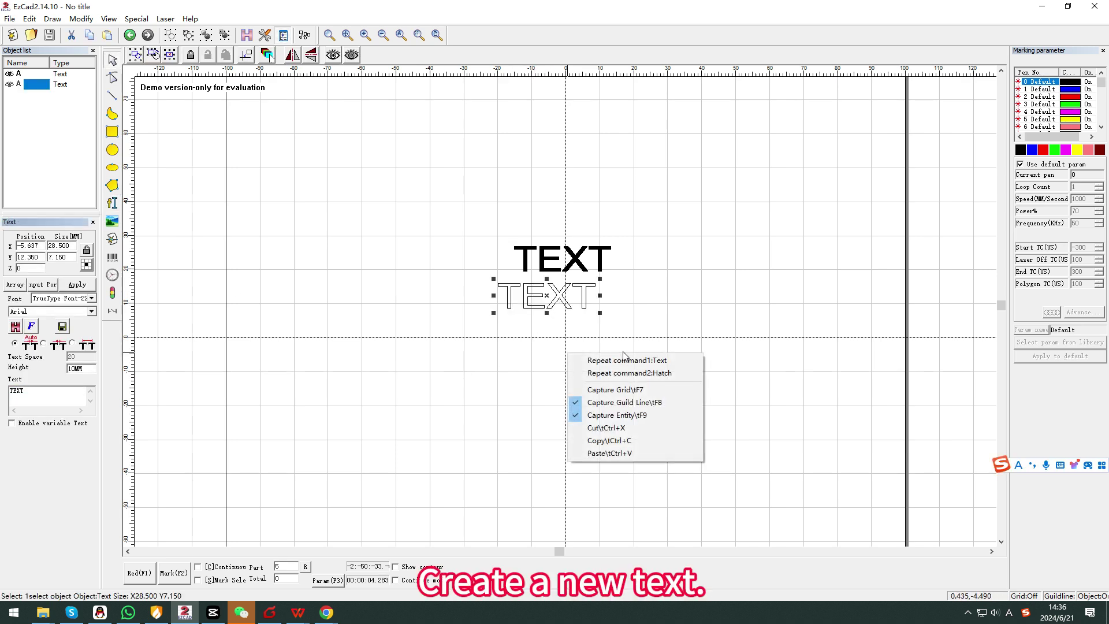
{"action": "left_click", "coordinate": [579, 359]}
- Centre the lower TEXT object on the canvas origin (X 0, Y 0)
{"action": "left_click", "coordinate": [558, 290]}
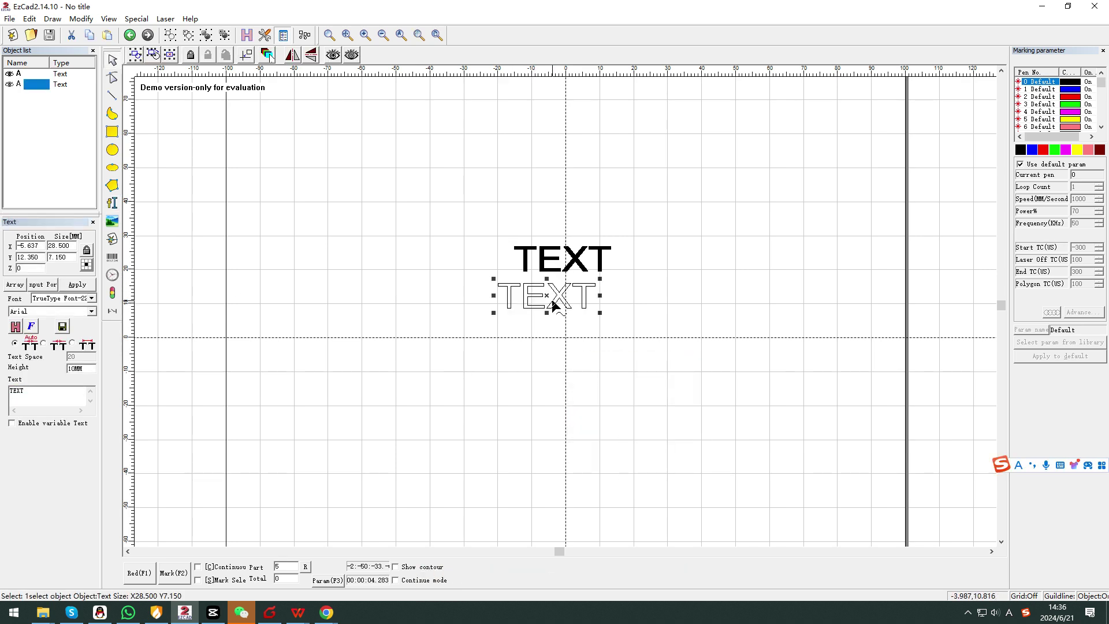
{"action": "left_click", "coordinate": [246, 54]}
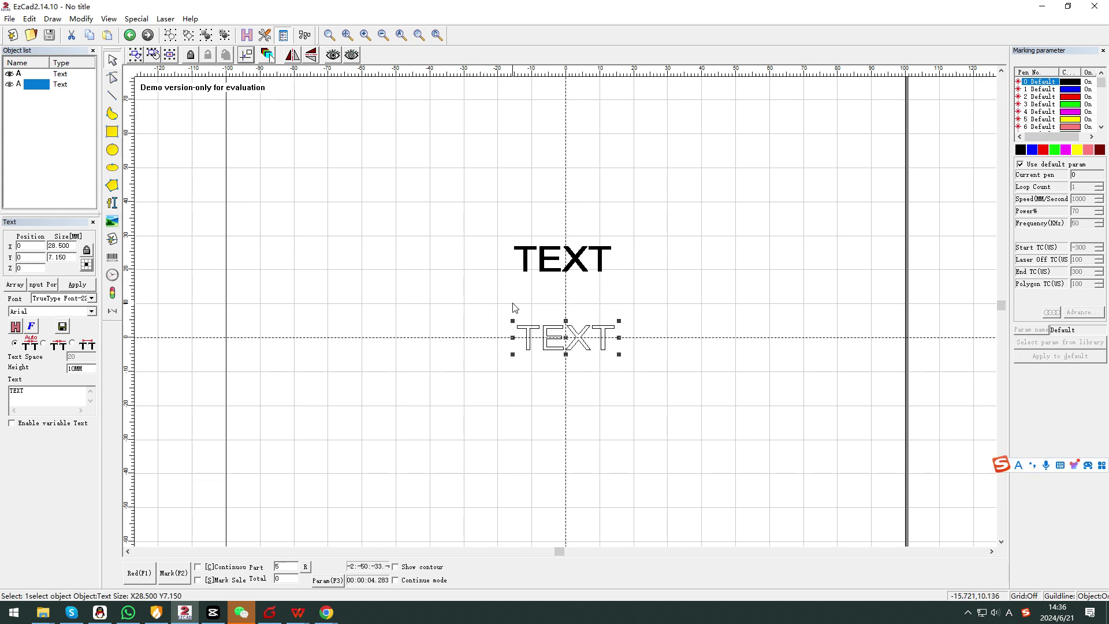
{"action": "left_click", "coordinate": [513, 305]}
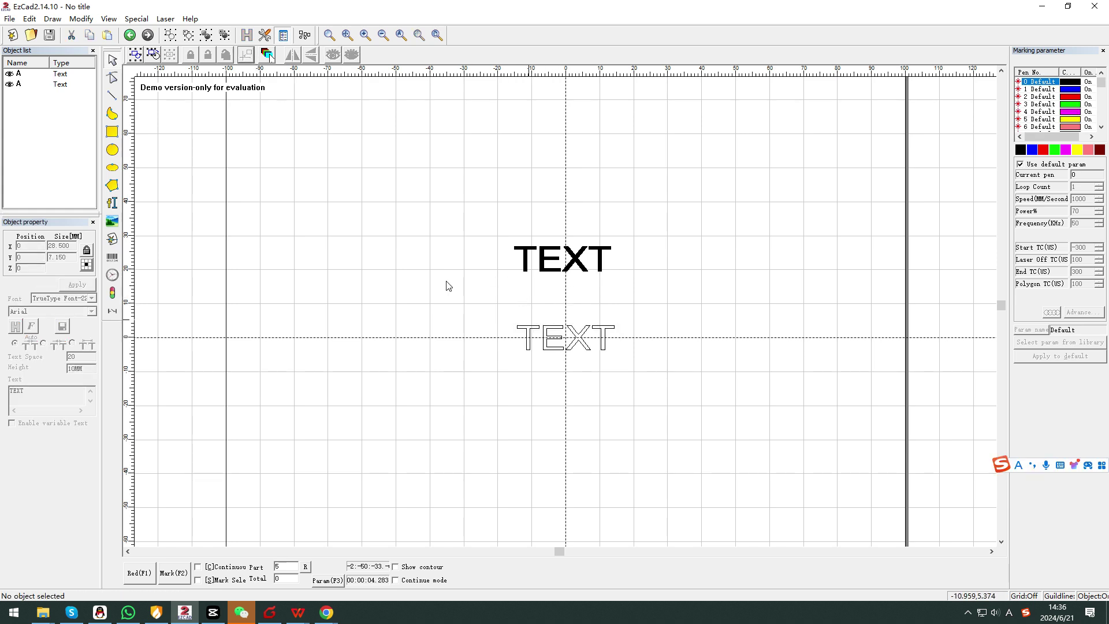
- Rename the second object-list entry to '1' and select the upper TEXT object
{"action": "left_click", "coordinate": [41, 85]}
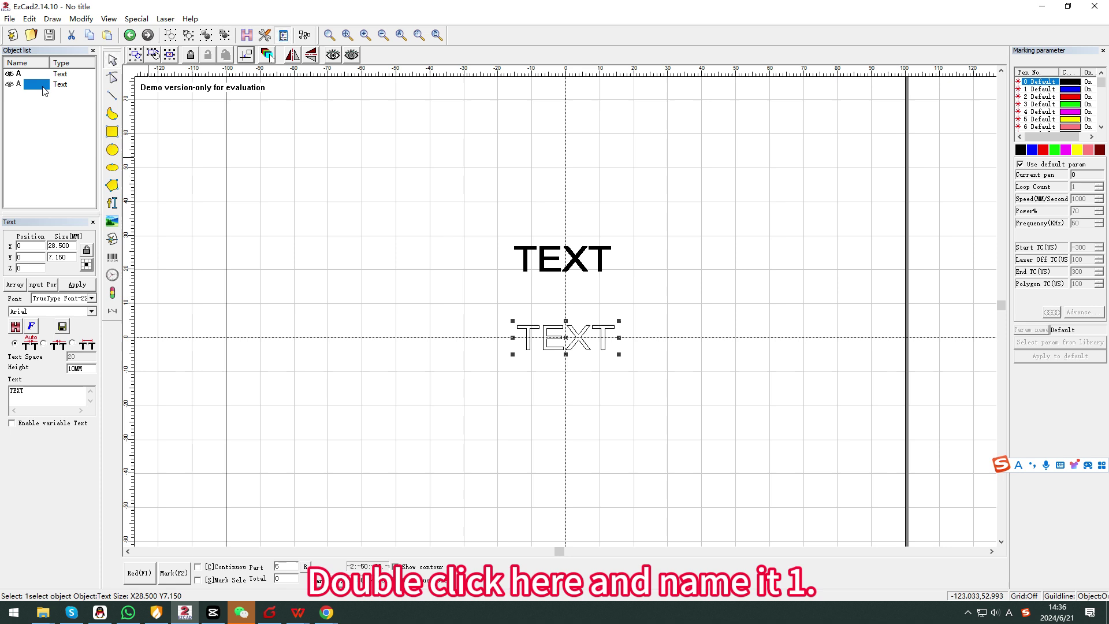
{"action": "left_click", "coordinate": [42, 90]}
{"action": "double_click", "coordinate": [26, 85]}
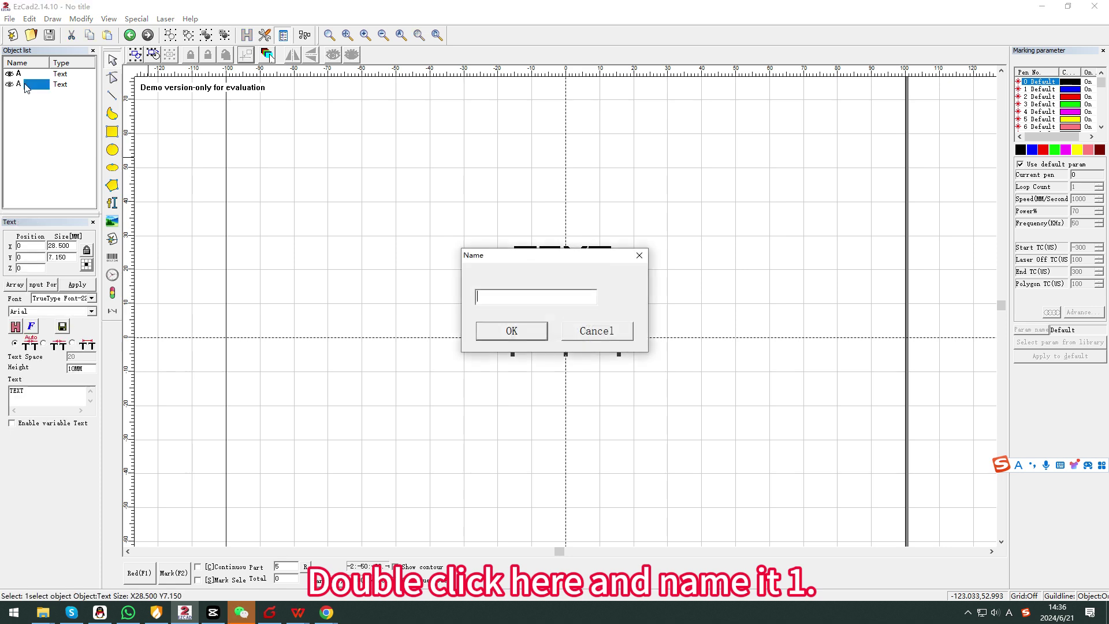
{"action": "type", "text": "1"}
{"action": "left_click", "coordinate": [513, 334]}
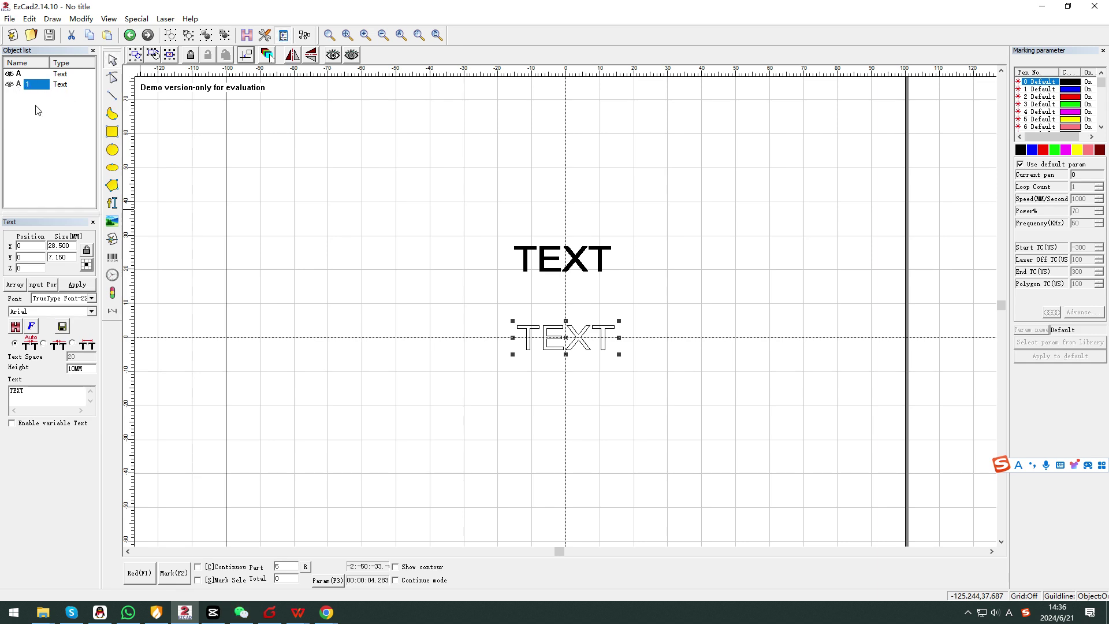
{"action": "left_click", "coordinate": [426, 248]}
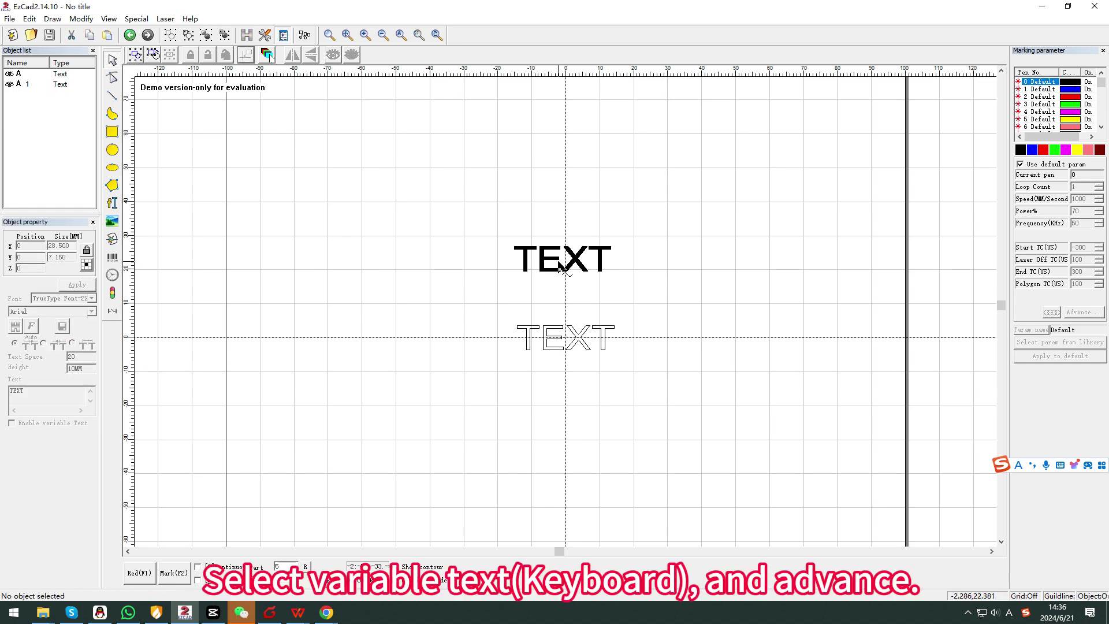
{"action": "left_click", "coordinate": [563, 270]}
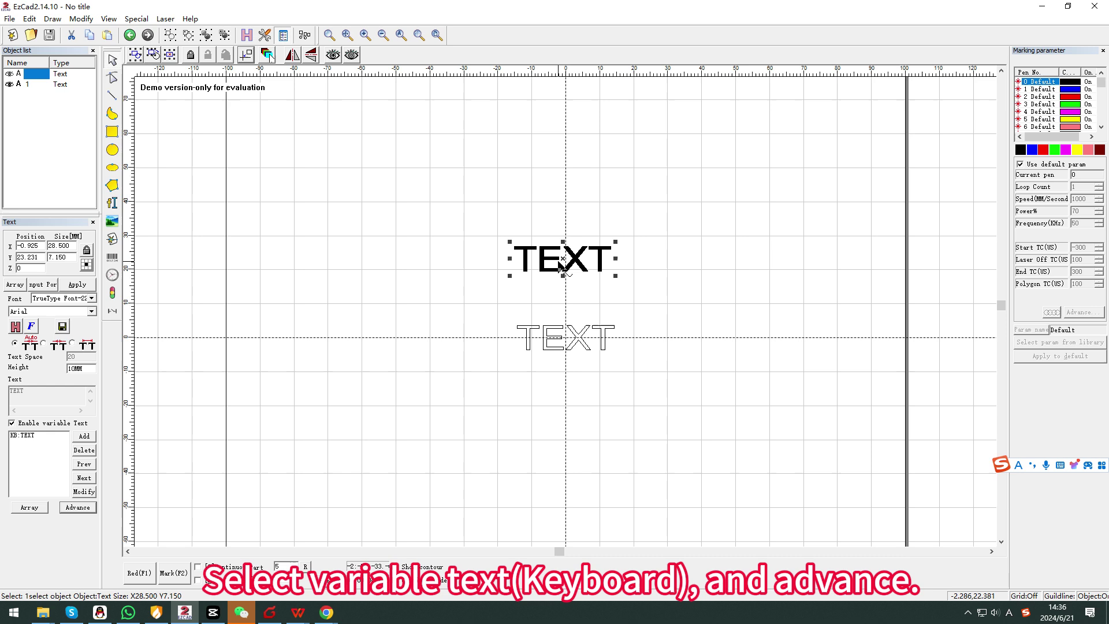
- Enable split string with a rule sending index 1, length 3 to entity '1'
{"action": "left_click", "coordinate": [89, 509]}
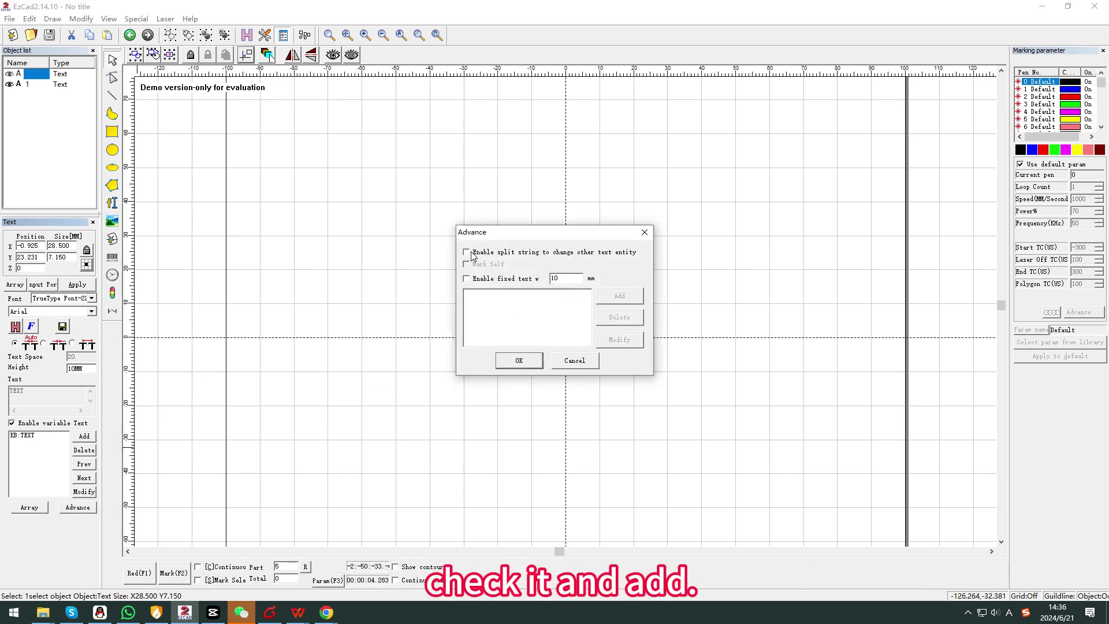
{"action": "left_click", "coordinate": [467, 253]}
{"action": "left_click_drag", "start_coordinate": [555, 232], "coordinate": [333, 248]}
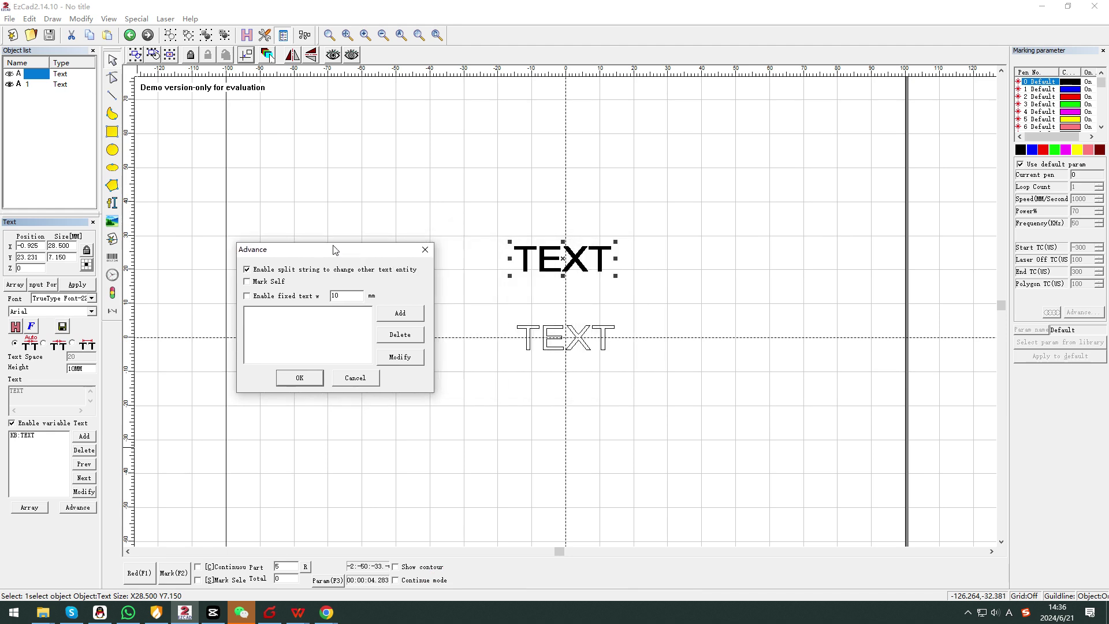
{"action": "left_click", "coordinate": [401, 322]}
{"action": "left_click_drag", "start_coordinate": [370, 257], "coordinate": [651, 387]}
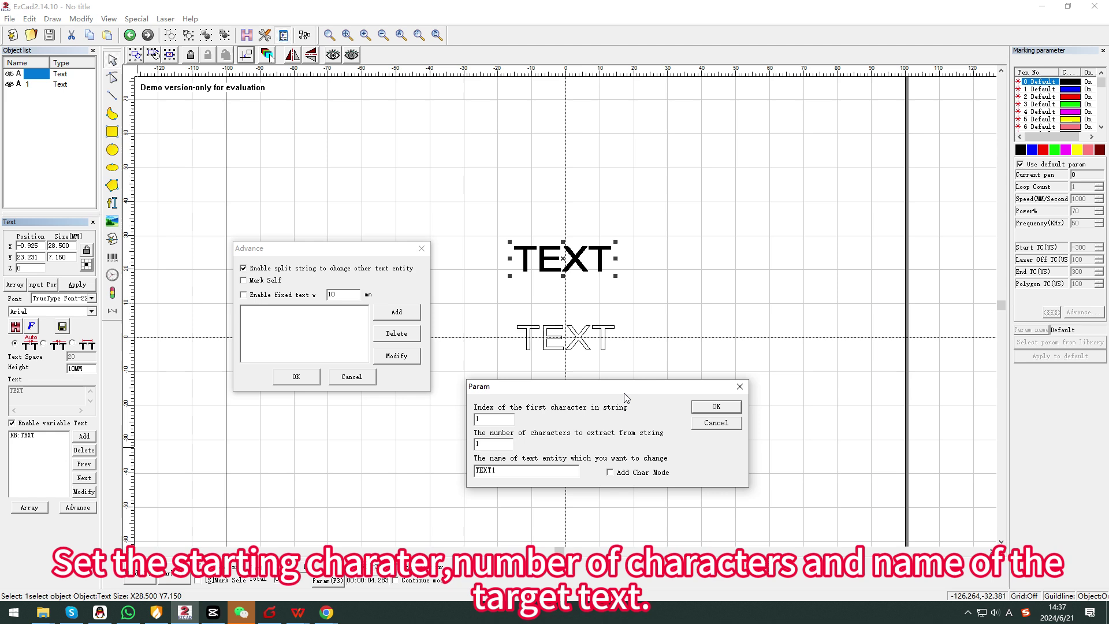
{"action": "left_click", "coordinate": [479, 443]}
{"action": "type", "text": "3"}
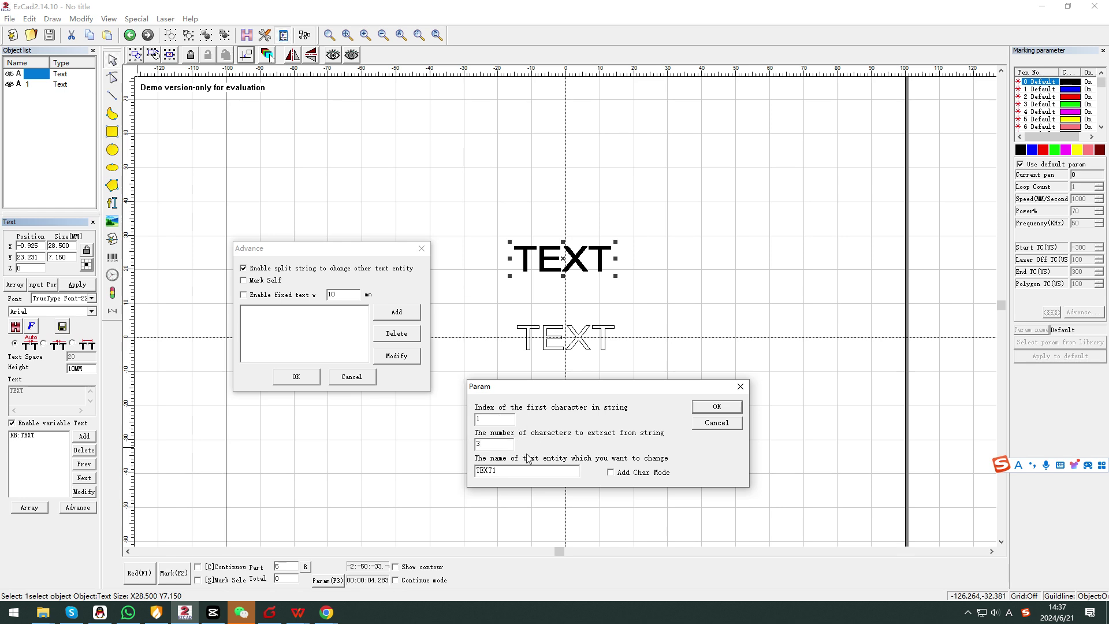
{"action": "key", "text": "Tab"}
{"action": "type", "text": "1"}
{"action": "left_click", "coordinate": [705, 410]}
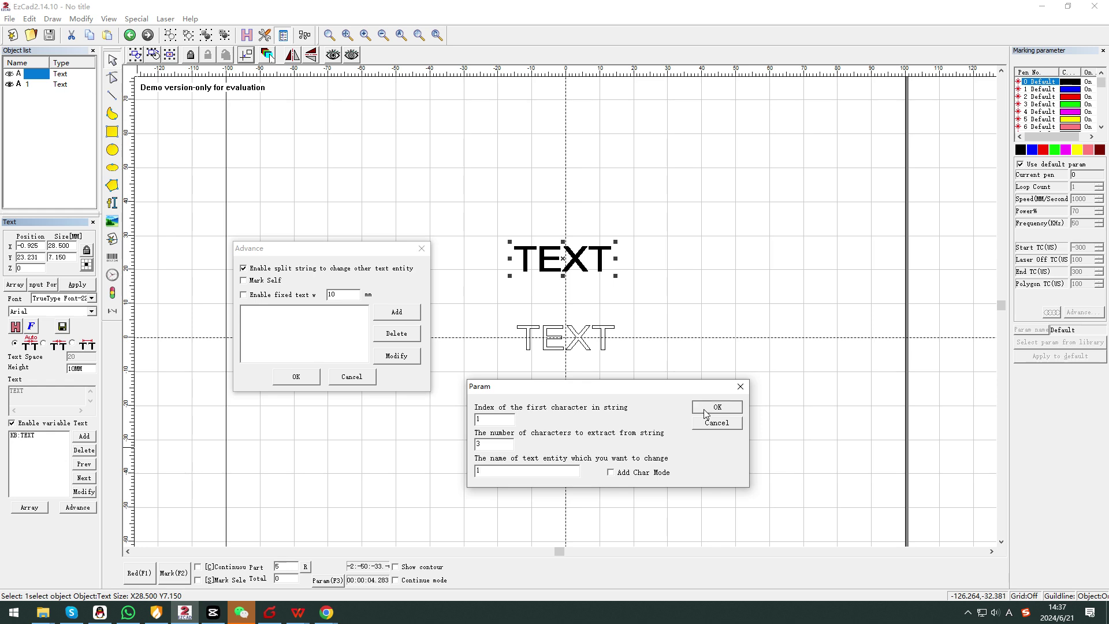
{"action": "left_click", "coordinate": [705, 414]}
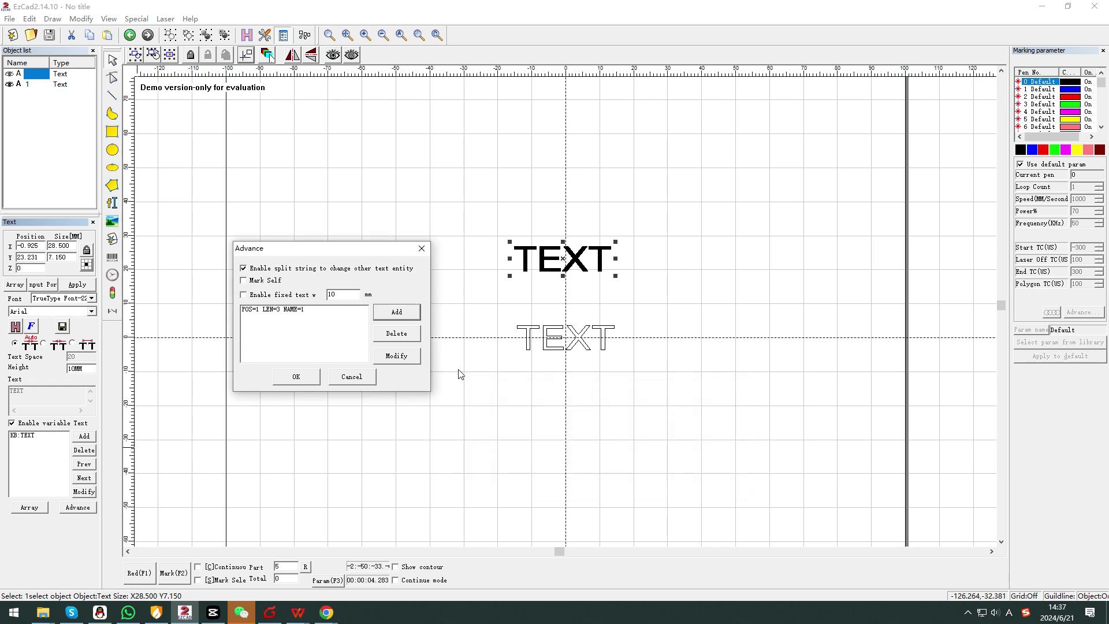
{"action": "left_click", "coordinate": [300, 377]}
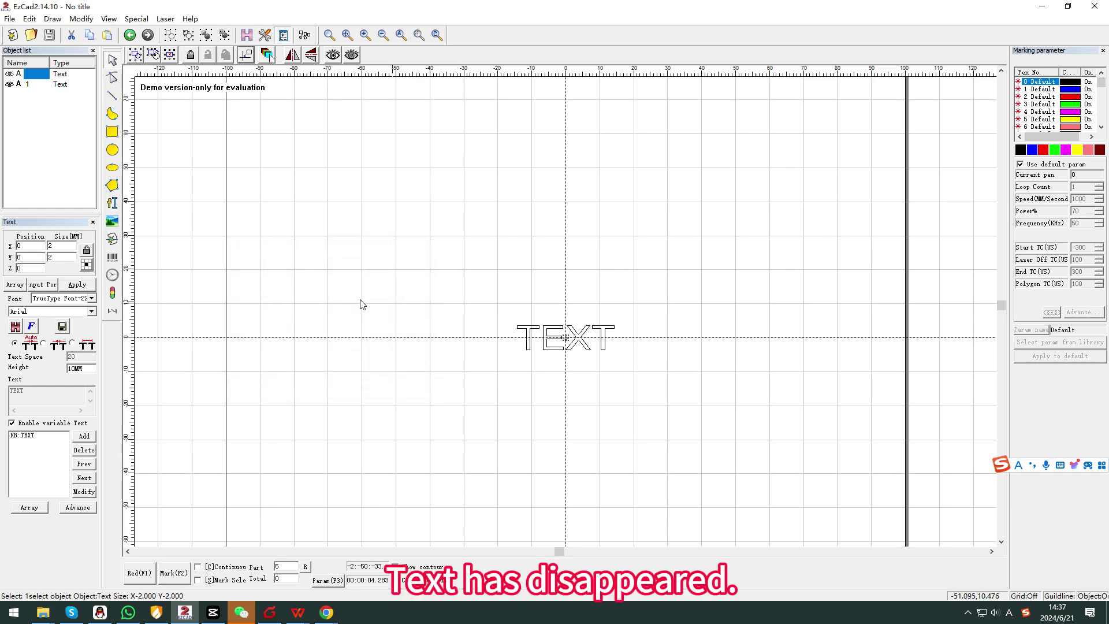
- Test-mark with inputs ABC and 2003, producing ABC and then 200
{"action": "left_click", "coordinate": [173, 573]}
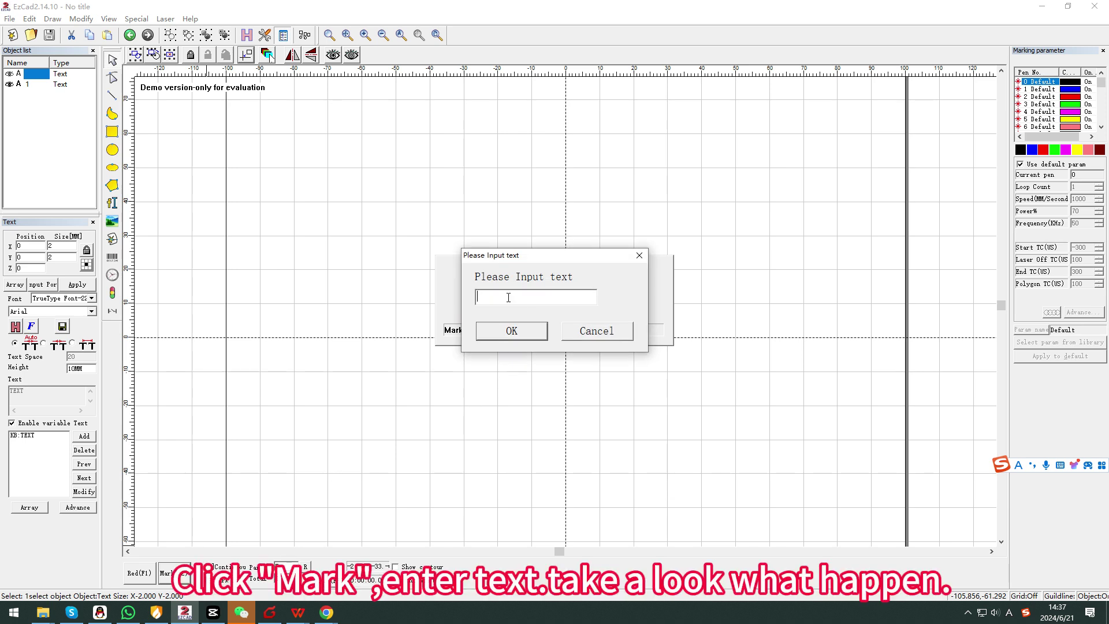
{"action": "type", "text": "ABC"}
{"action": "left_click", "coordinate": [528, 330]}
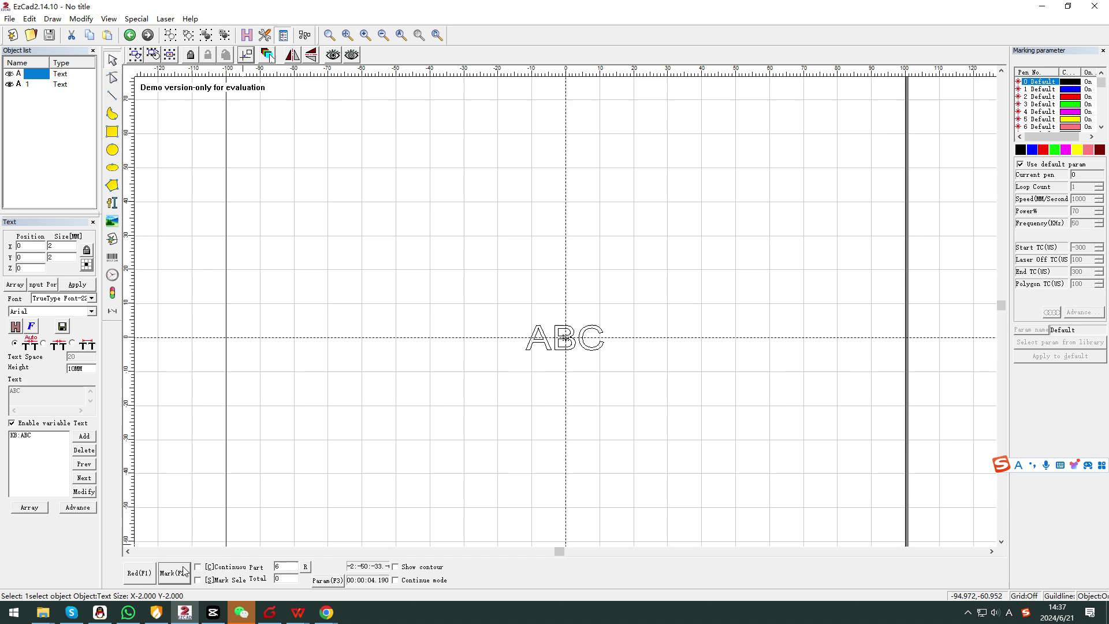
{"action": "left_click", "coordinate": [173, 573]}
{"action": "type", "text": "2003"}
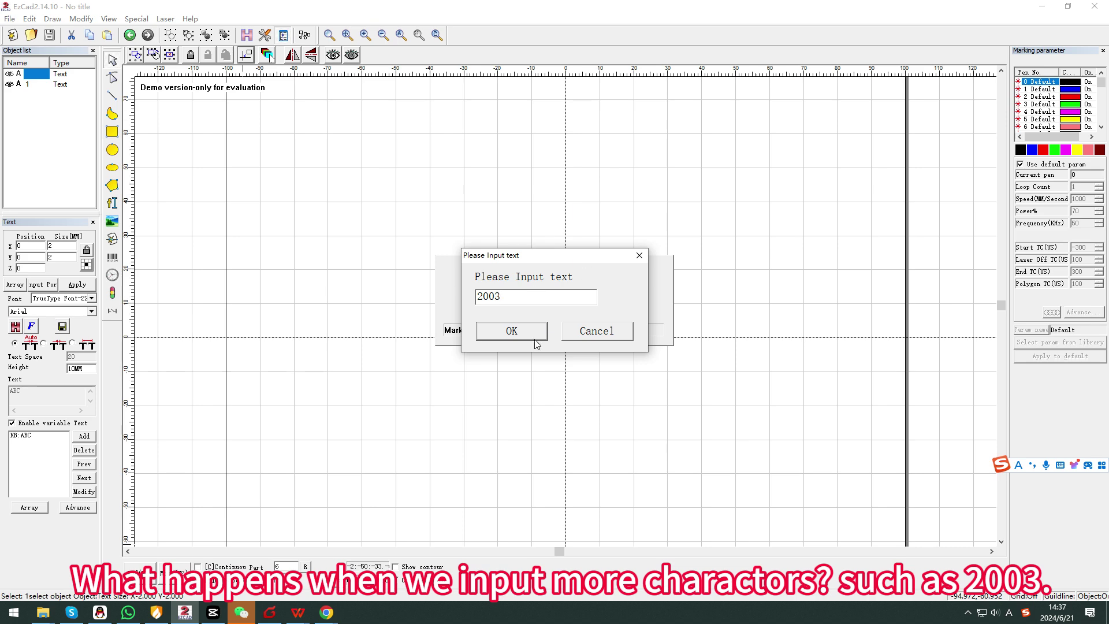
{"action": "left_click", "coordinate": [533, 338]}
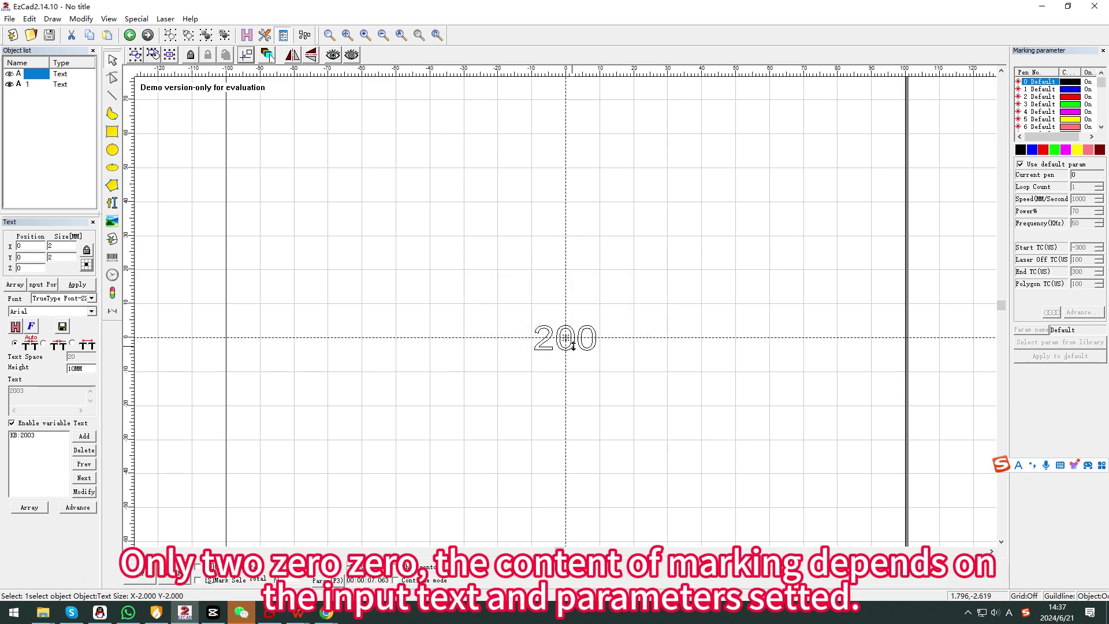